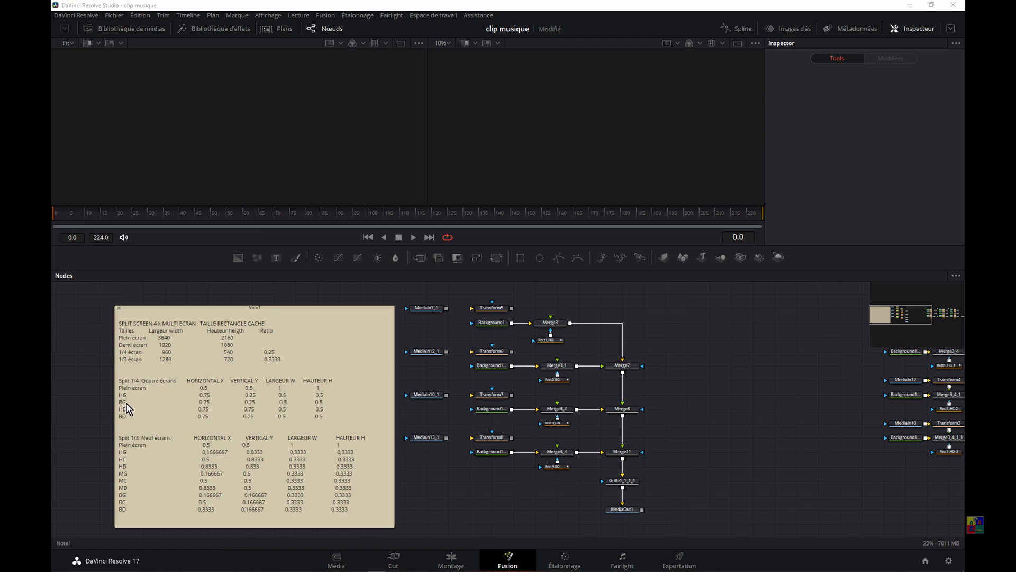
Add a Merge node in an empty area of the node graph with a red Background node (Red 1.0) feeding its background input.
{"action": "type", "text": "BD"}
{"action": "left_click", "coordinate": [730, 340]}
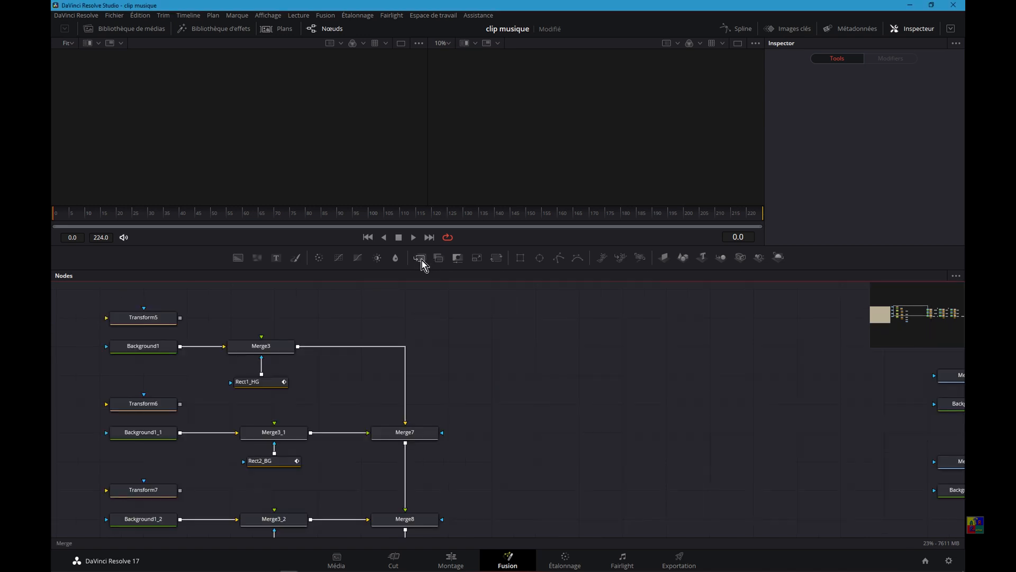
{"action": "left_click_drag", "start_coordinate": [428, 264], "coordinate": [594, 373]}
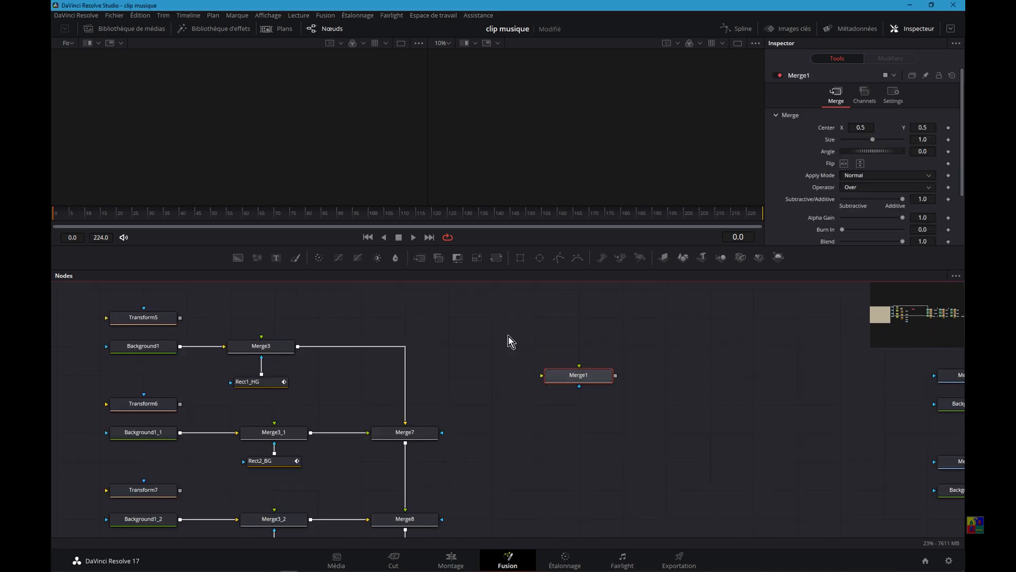
{"action": "left_click_drag", "start_coordinate": [255, 274], "coordinate": [578, 378]}
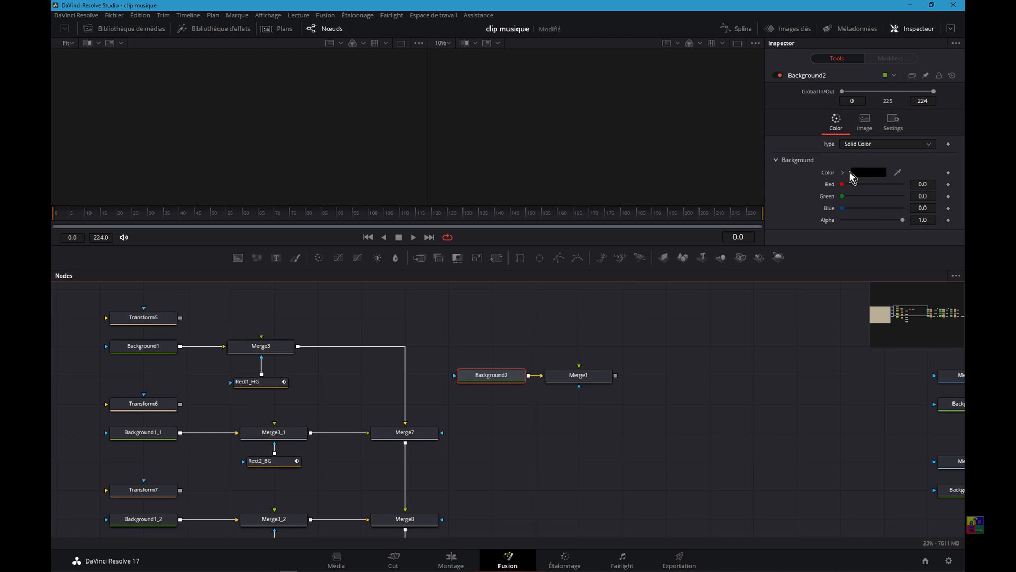
{"action": "left_click_drag", "start_coordinate": [842, 185], "coordinate": [918, 199]}
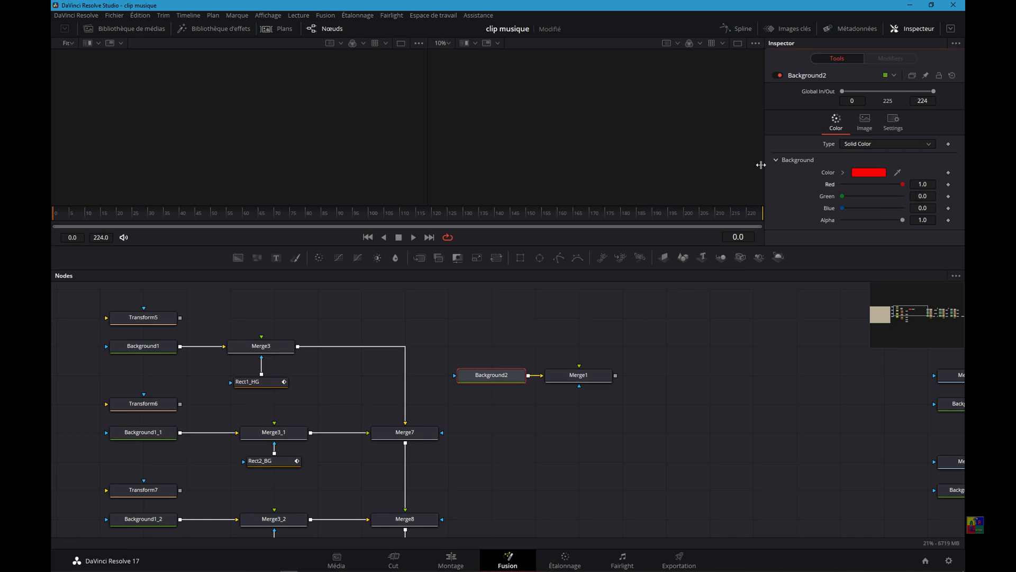
Connect a new Rectangle mask to the new Merge's mask input and a new Transform node to its foreground input.
{"action": "left_click", "coordinate": [582, 377]}
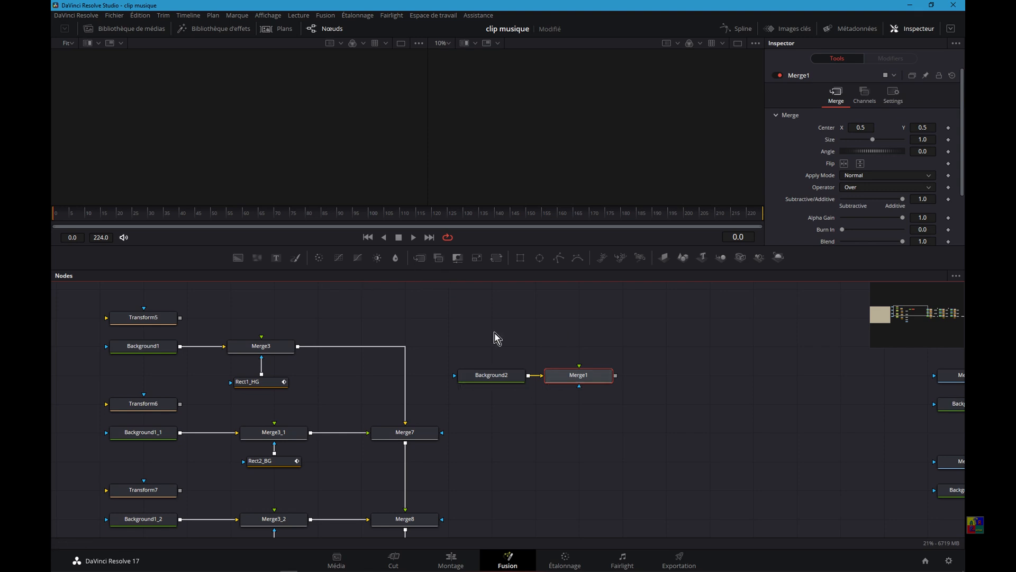
{"action": "left_click_drag", "start_coordinate": [522, 259], "coordinate": [587, 440]}
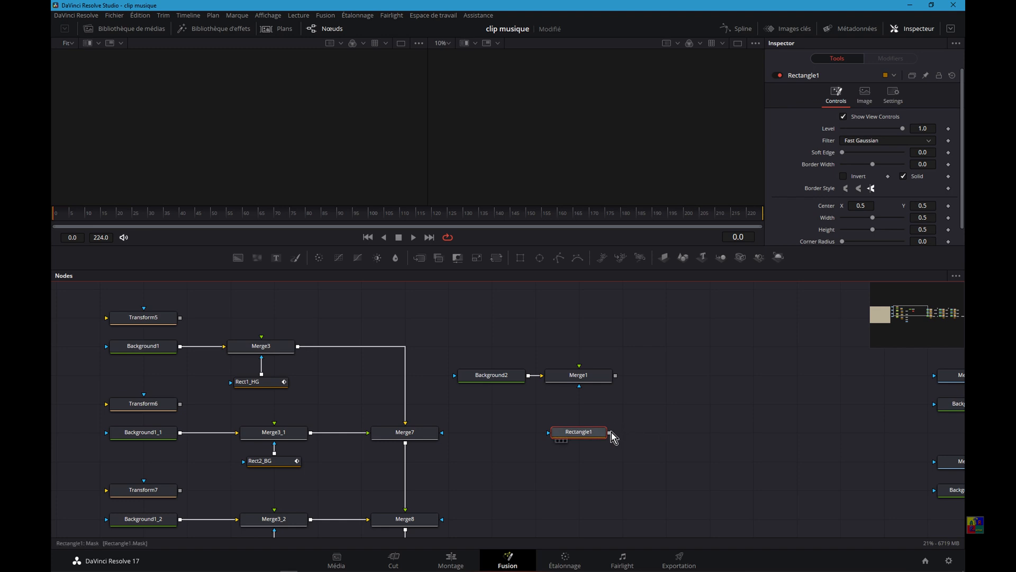
{"action": "left_click_drag", "start_coordinate": [609, 432], "coordinate": [582, 375]}
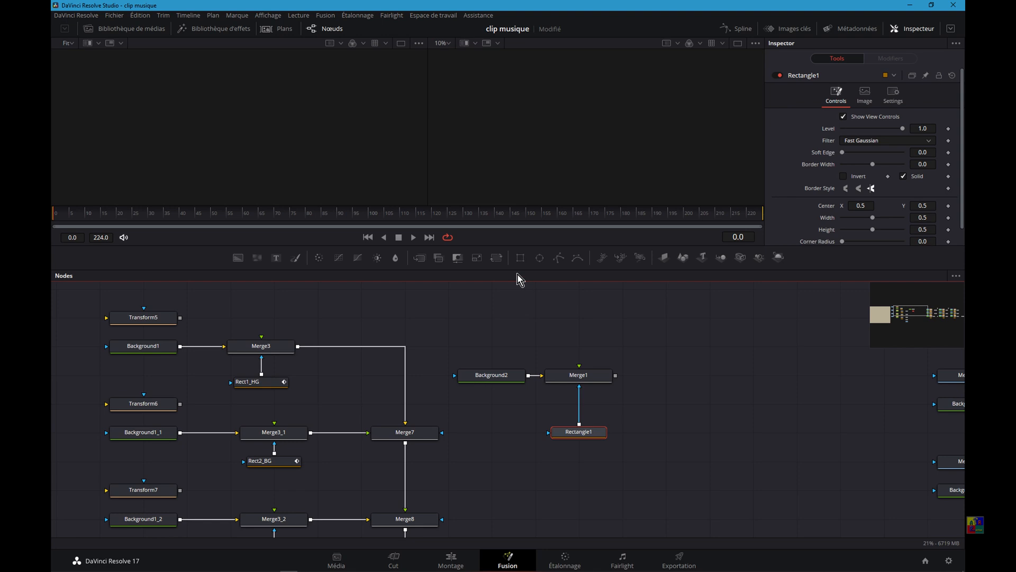
{"action": "left_click", "coordinate": [496, 258]}
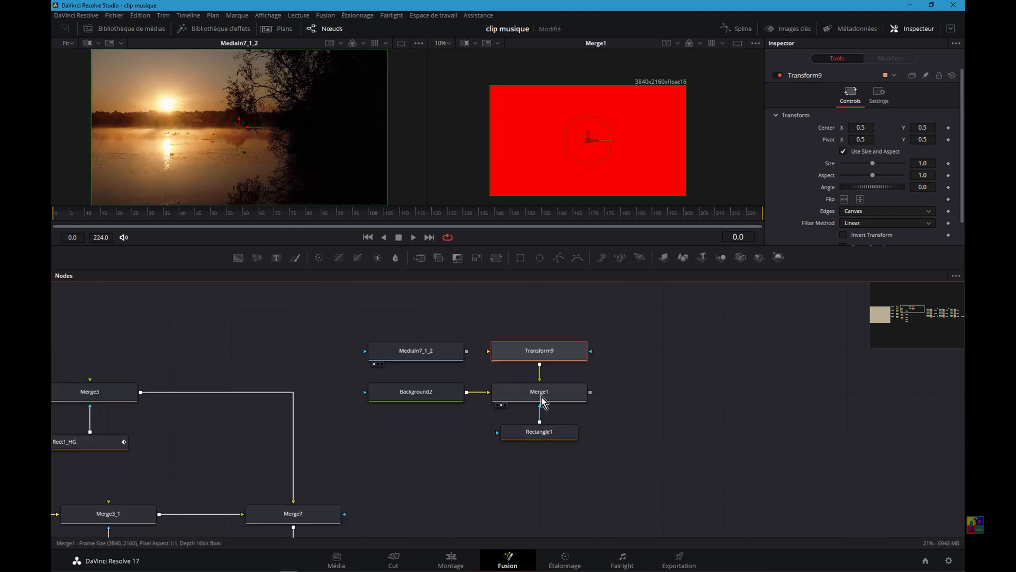
Place the Rectangle mask over the upper-left quarter of the frame with Center X 0.25 and Y 0.75.
{"action": "left_click", "coordinate": [541, 392]}
{"action": "left_click", "coordinate": [551, 434]}
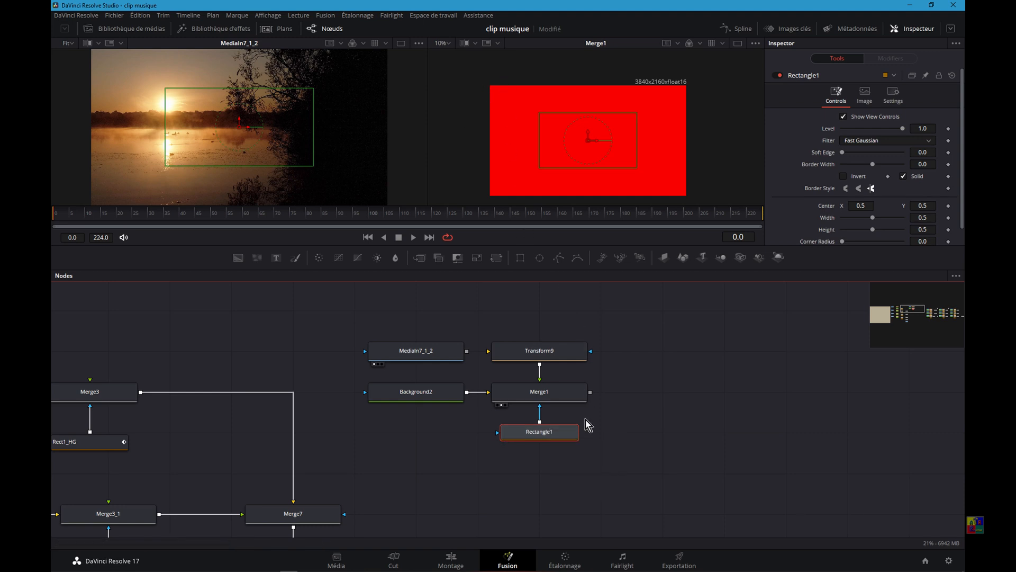
{"action": "left_click_drag", "start_coordinate": [589, 141], "coordinate": [537, 110]}
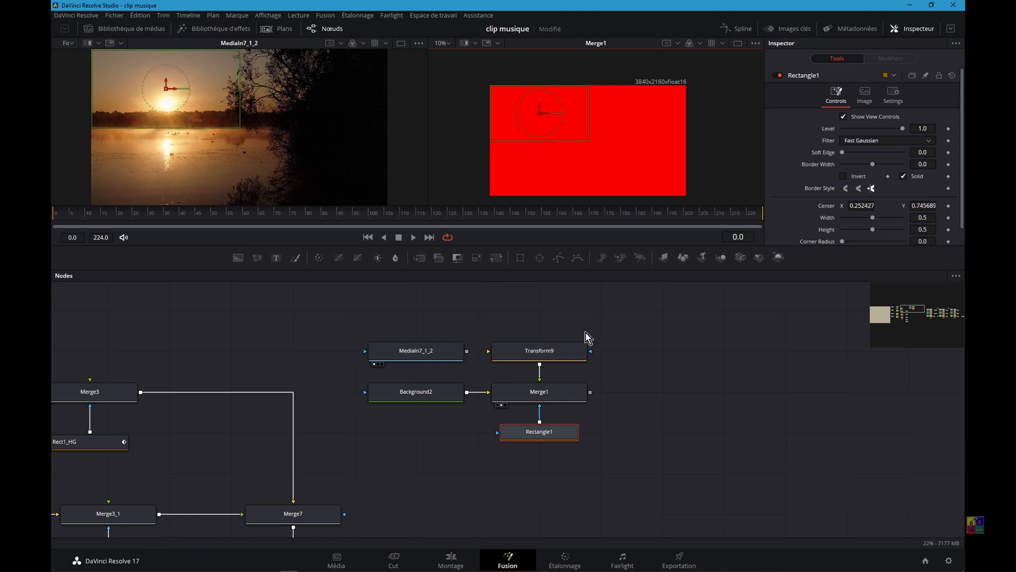
{"action": "left_click", "coordinate": [862, 205]}
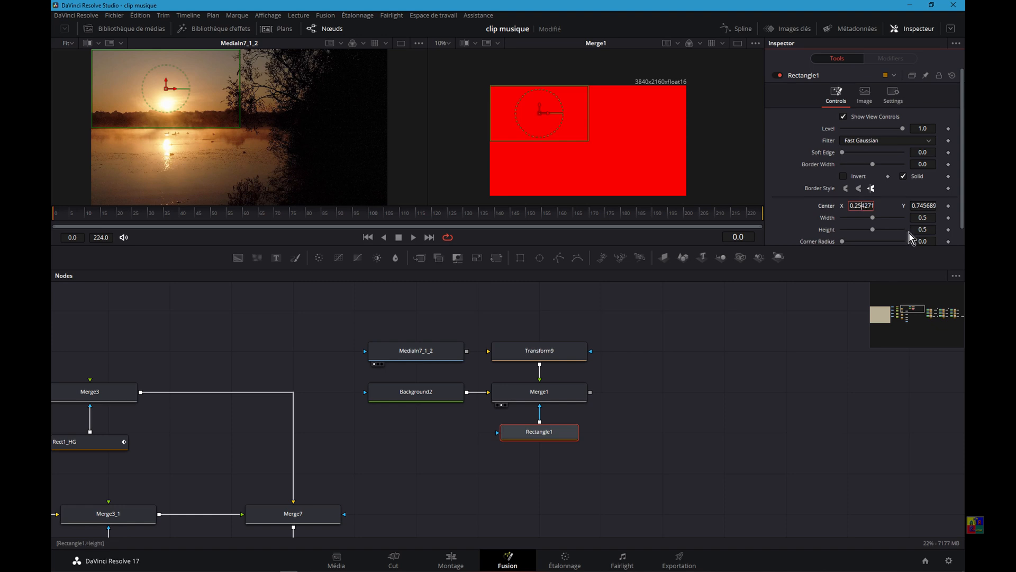
{"action": "key", "text": "Tab"}
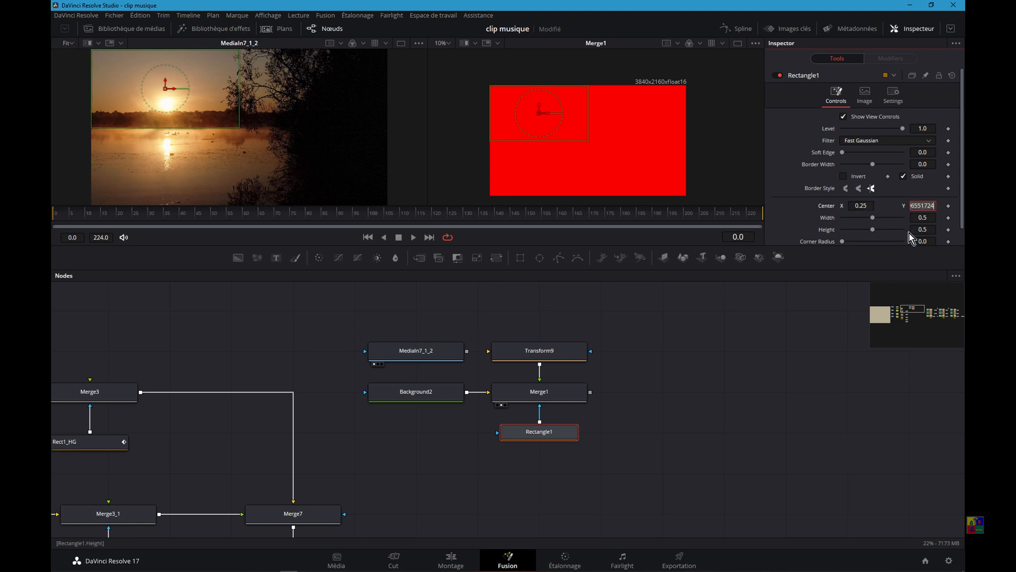
{"action": "left_click", "coordinate": [935, 207]}
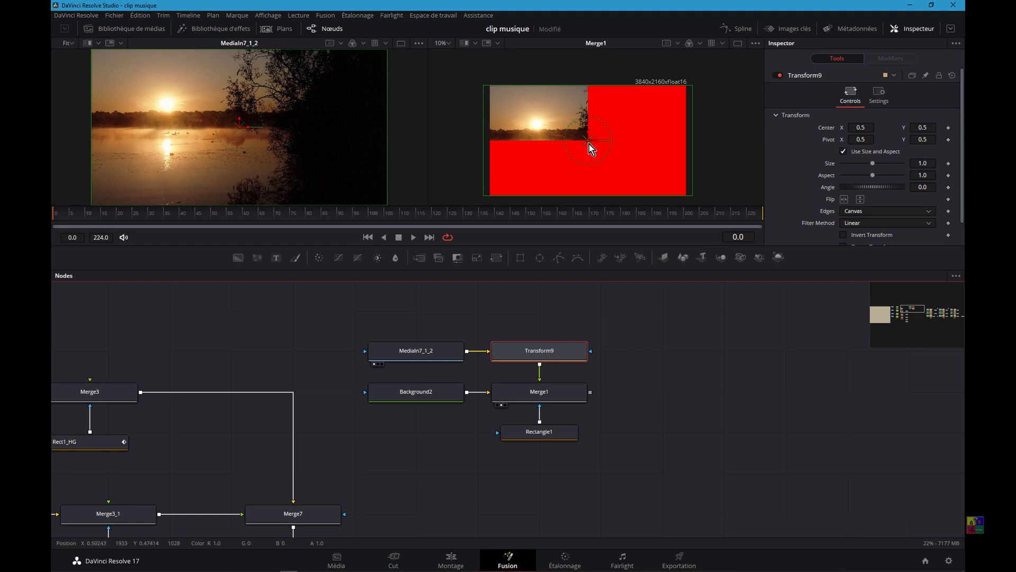
Use the Transform node to fit the clip into the upper-left quarter, with center about 0.257, 0.741 and size about 0.57.
{"action": "left_click_drag", "start_coordinate": [589, 142], "coordinate": [540, 114]}
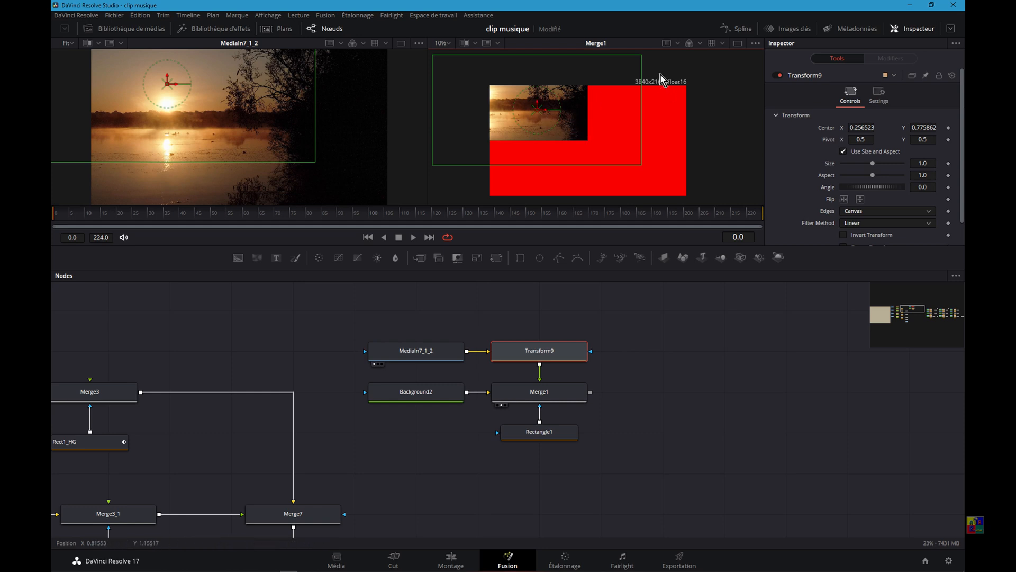
{"action": "left_click_drag", "start_coordinate": [642, 108], "coordinate": [597, 128]}
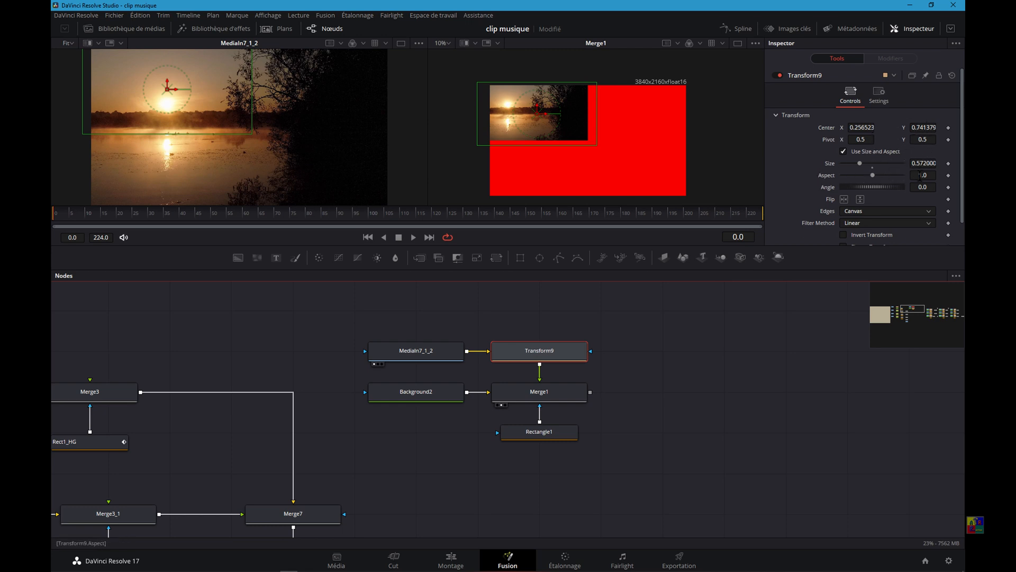
Add a Grille node after the new Merge and show its output in the second viewer.
{"action": "left_click", "coordinate": [567, 392]}
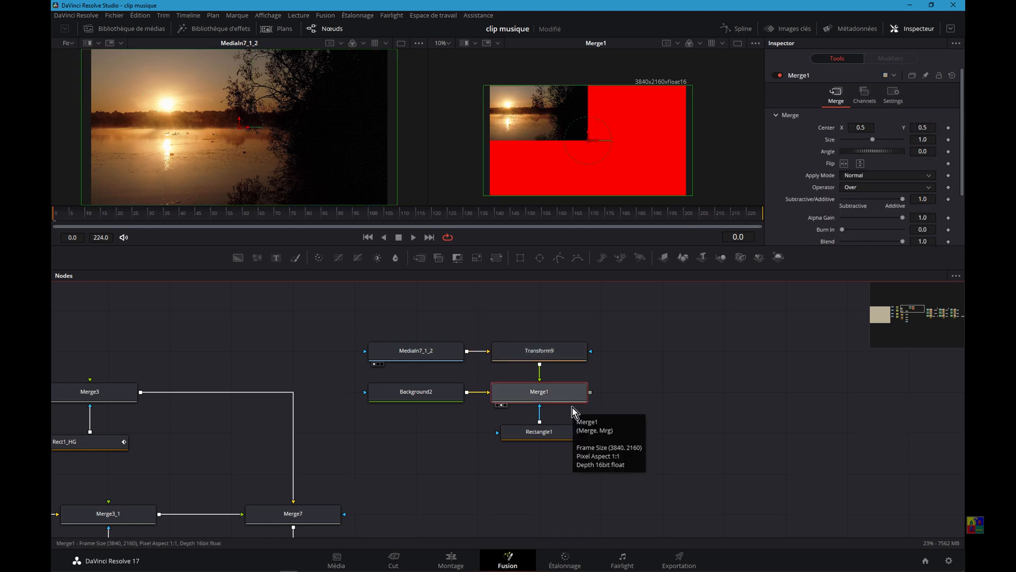
{"action": "key", "text": "shift+space"}
{"action": "type", "text": "grille"}
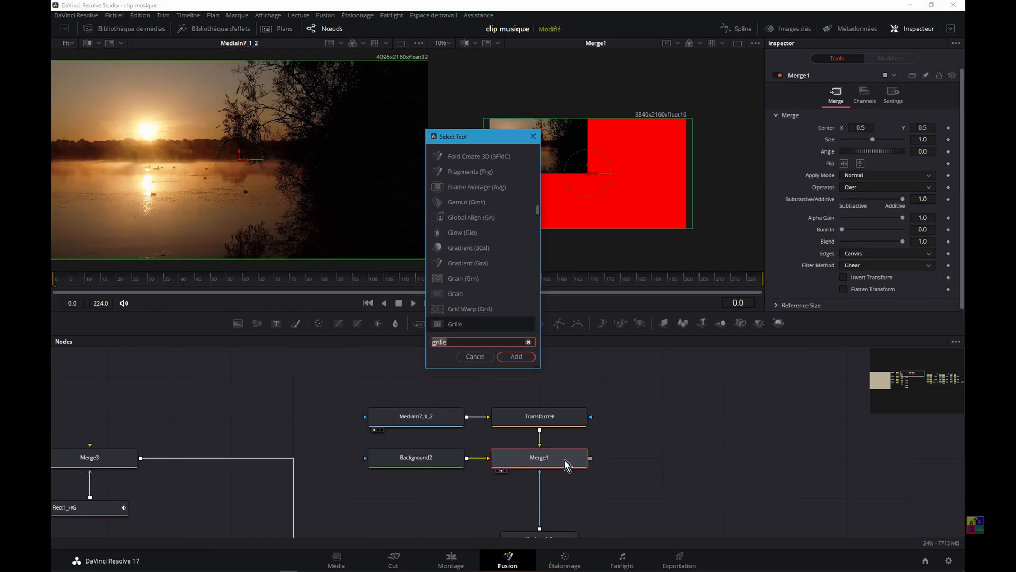
{"action": "left_click", "coordinate": [514, 357]}
{"action": "left_click_drag", "start_coordinate": [564, 498], "coordinate": [668, 178]}
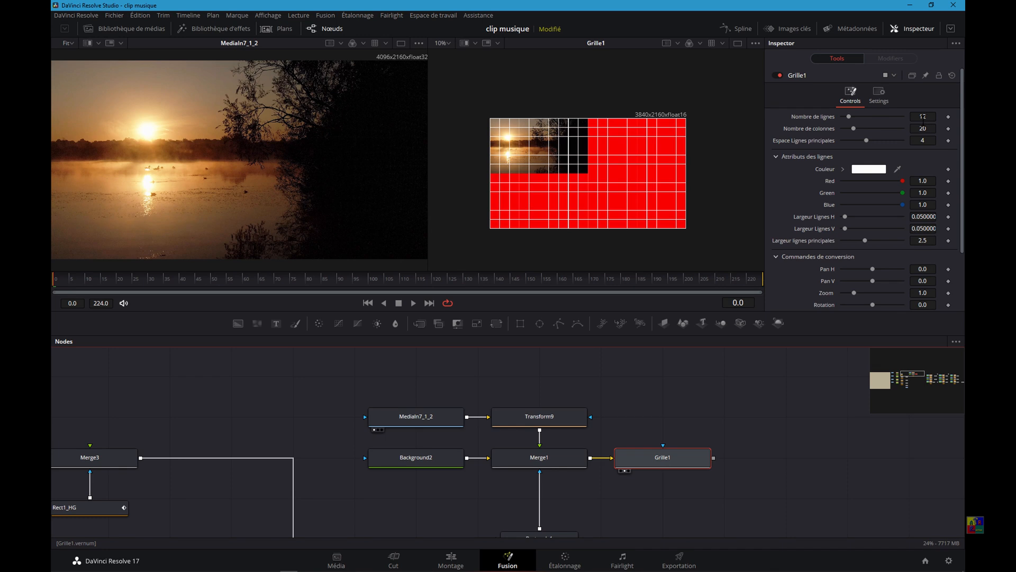
Set the Grille to 2 rows and 2 columns with a main line spacing of 1.
{"action": "left_click", "coordinate": [922, 117]}
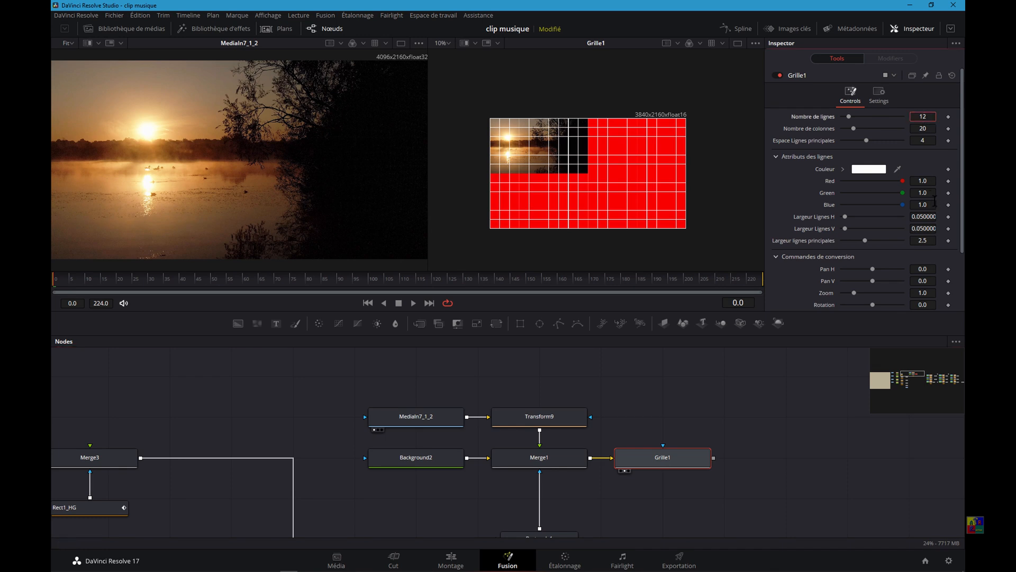
{"action": "key", "text": "Tab"}
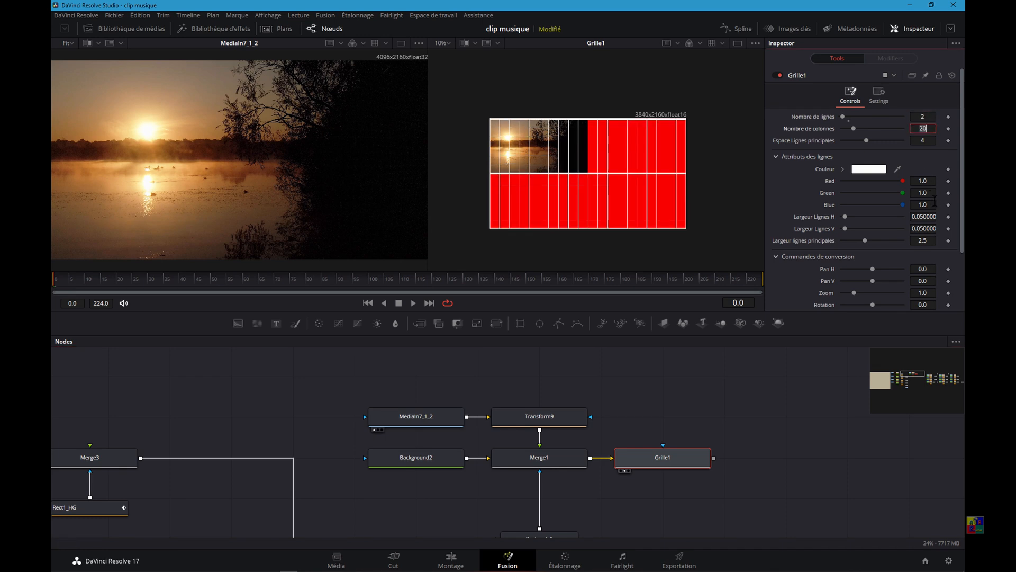
{"action": "type", "text": "2"}
{"action": "key", "text": "Tab"}
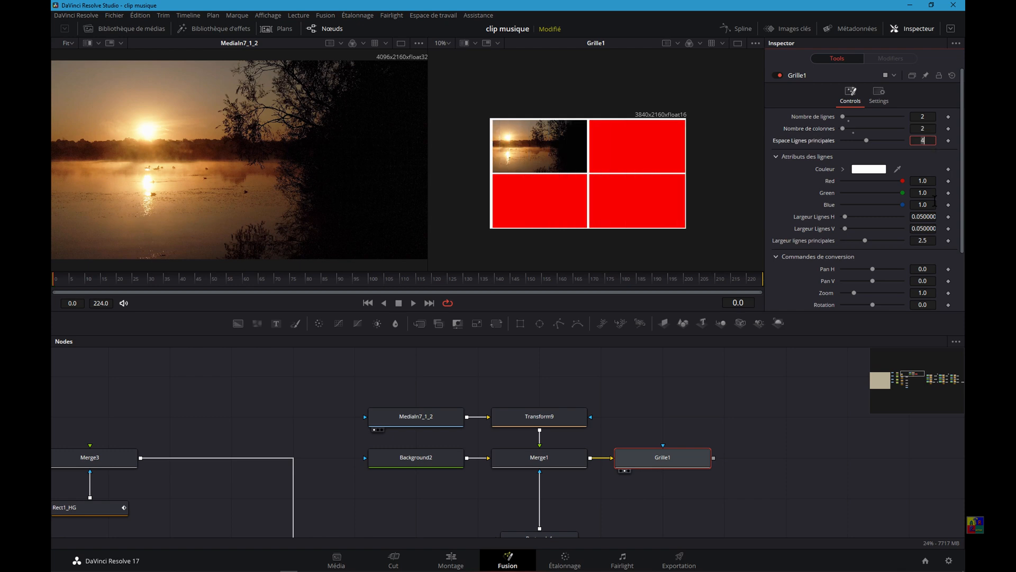
{"action": "key", "text": "Tab"}
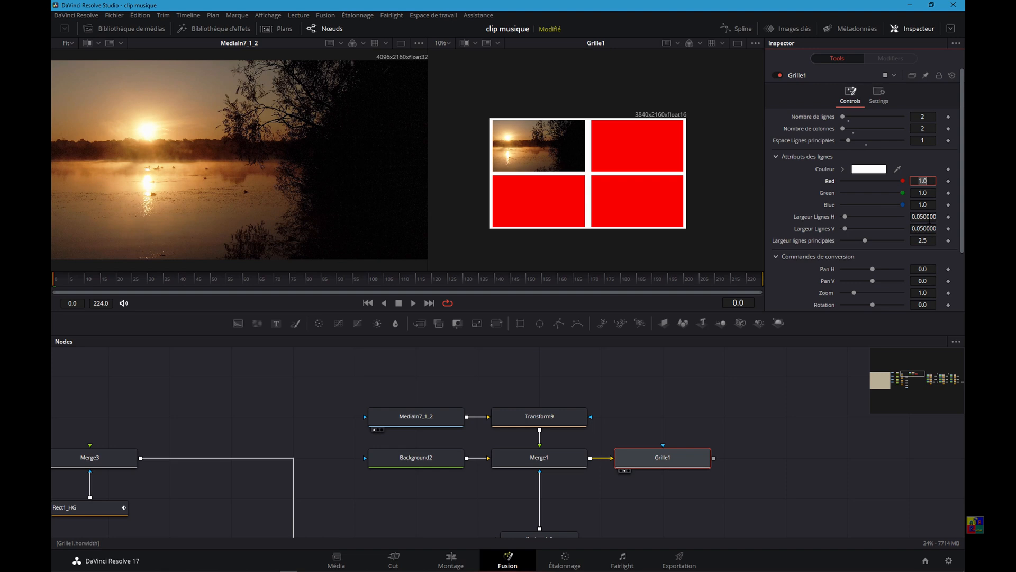
Set both the horizontal and vertical line widths of the Grille to 0.01.
{"action": "left_click", "coordinate": [924, 217]}
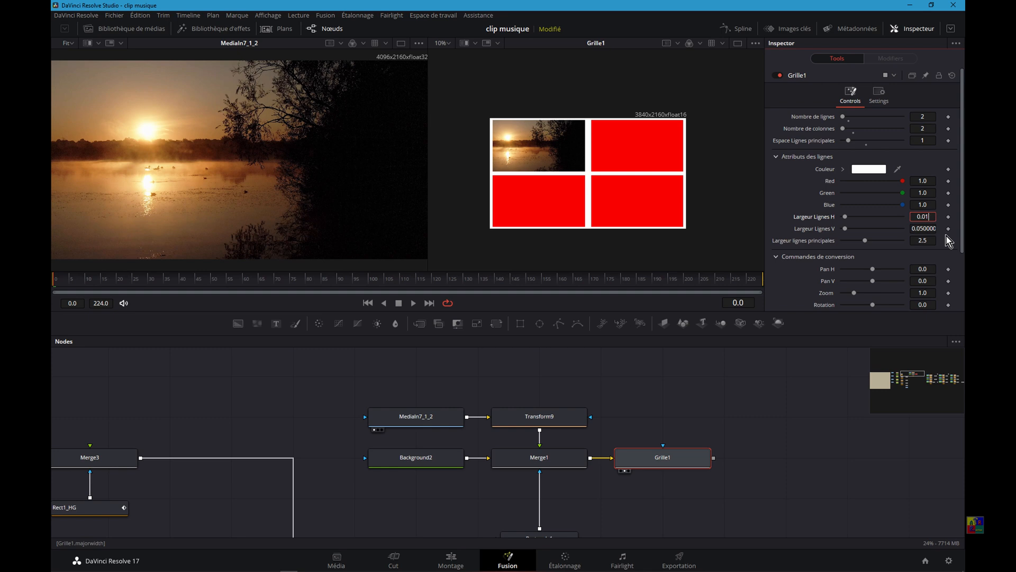
{"action": "key", "text": "Tab"}
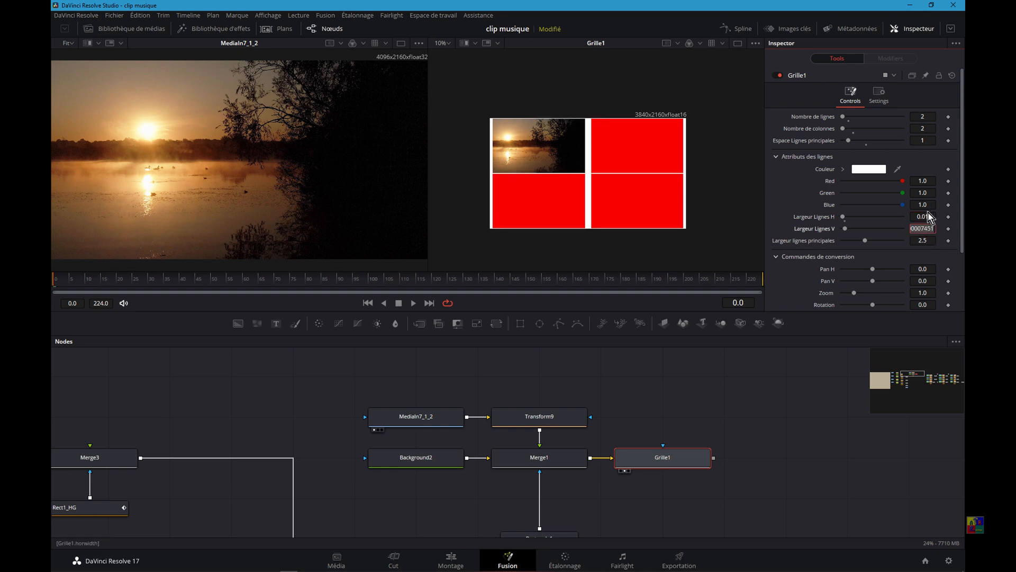
{"action": "left_click", "coordinate": [921, 229]}
{"action": "key", "text": "Delete"}
{"action": "key", "text": "Delete"}
{"action": "key", "text": "Delete"}
{"action": "key", "text": "Delete"}
{"action": "key", "text": "Delete"}
{"action": "type", "text": "1"}
{"action": "key", "text": "Tab"}
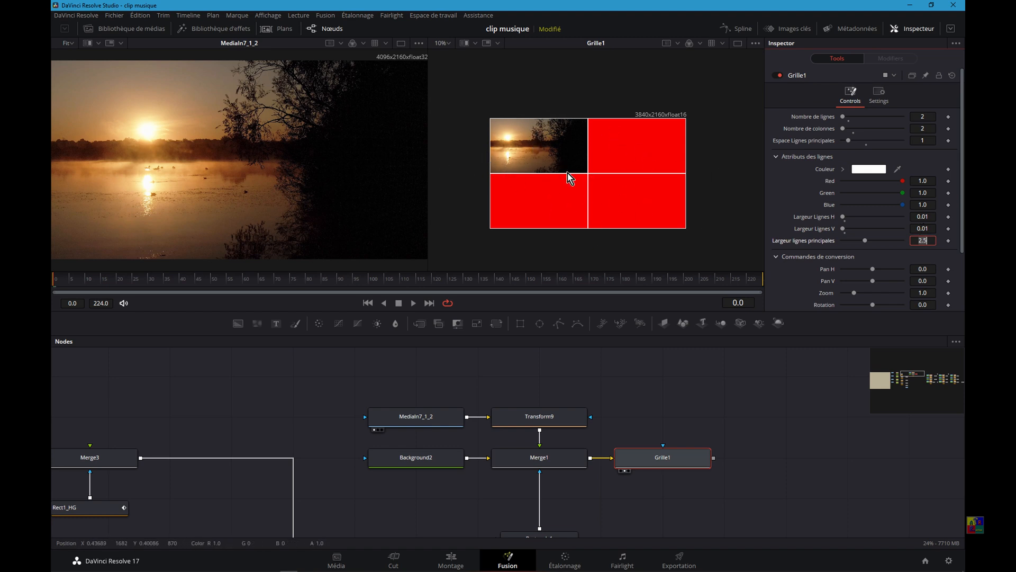
Set the Grille's line color to black.
{"action": "left_click", "coordinate": [638, 460]}
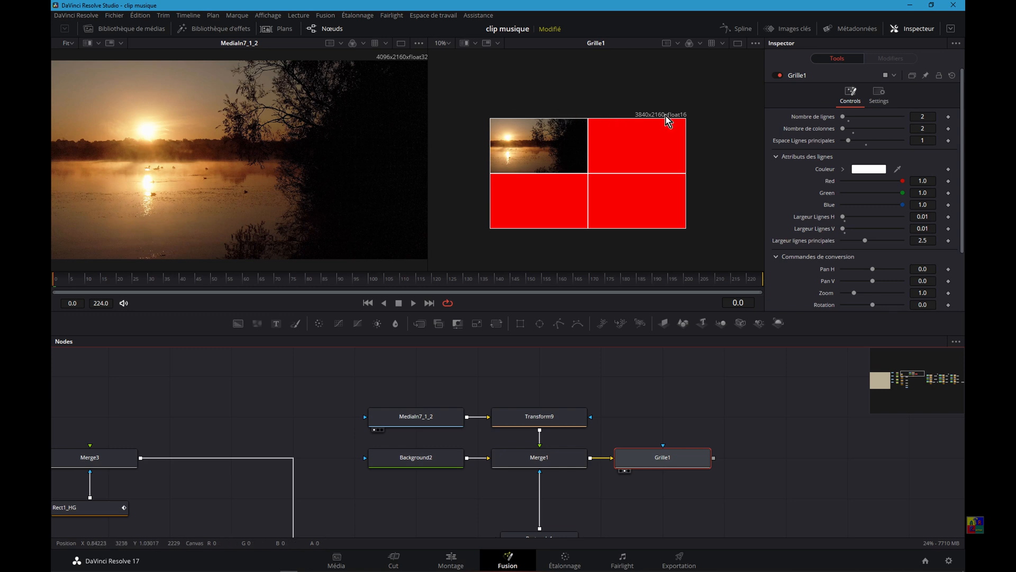
{"action": "left_click", "coordinate": [882, 170]}
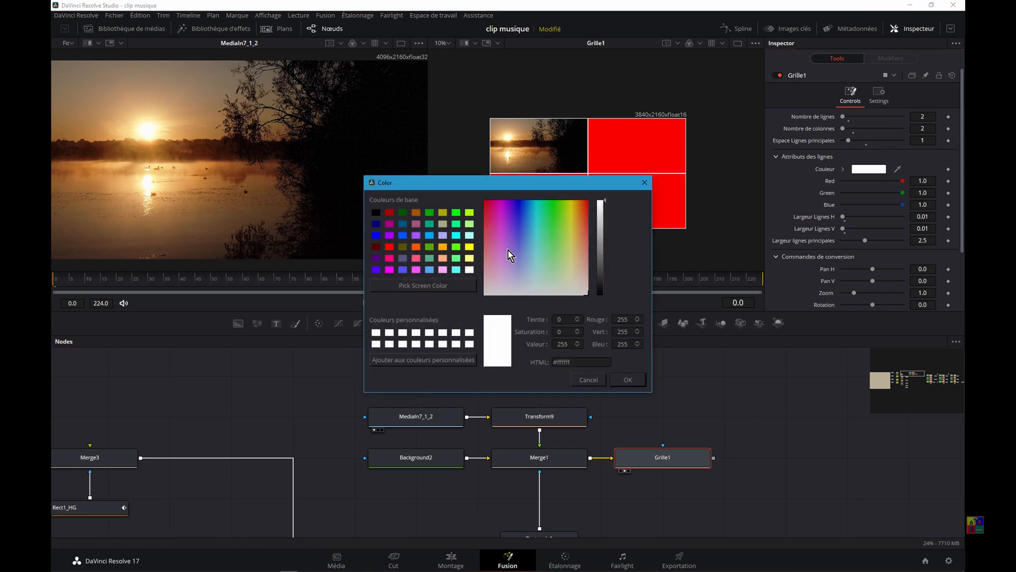
{"action": "left_click", "coordinate": [376, 212]}
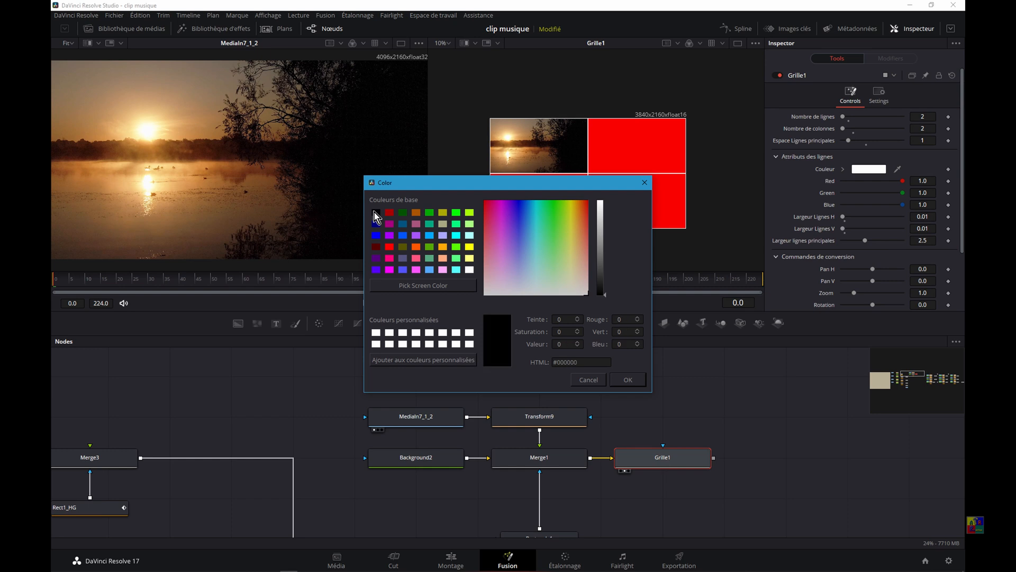
{"action": "left_click", "coordinate": [626, 380]}
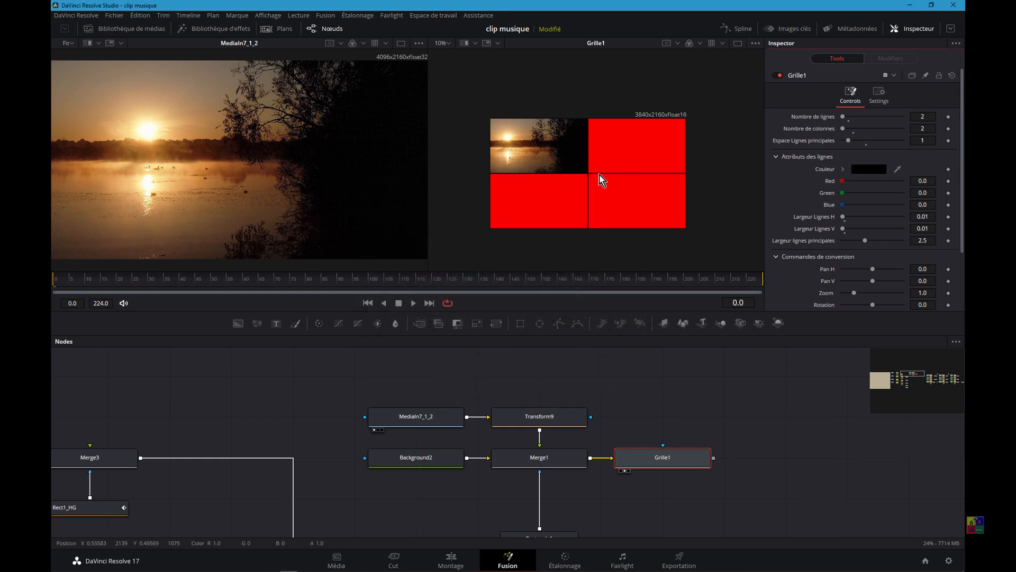
Toggle the Grille node off and on repeatedly to compare the image with and without the grid, leaving it enabled.
{"action": "left_click", "coordinate": [661, 469]}
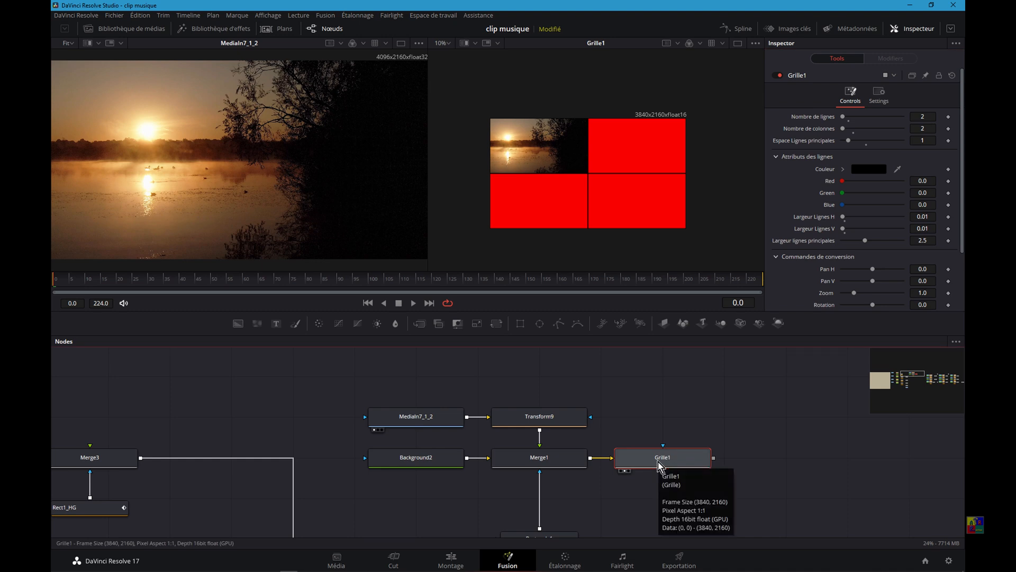
{"action": "key", "text": "ctrl+p"}
{"action": "key", "text": "ctrl+p"}
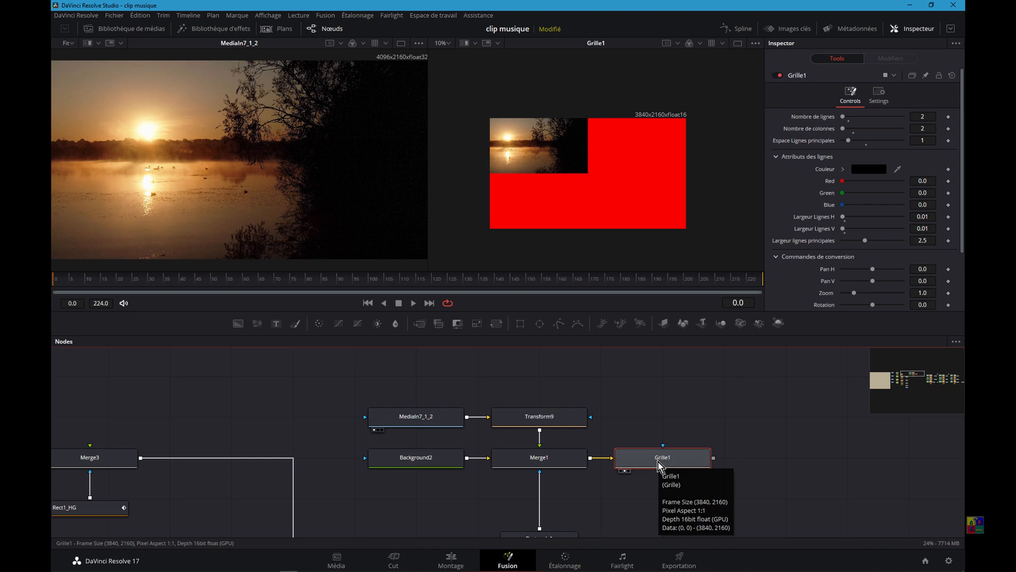
{"action": "key", "text": "ctrl+p"}
{"action": "key", "text": "ctrl+p"}
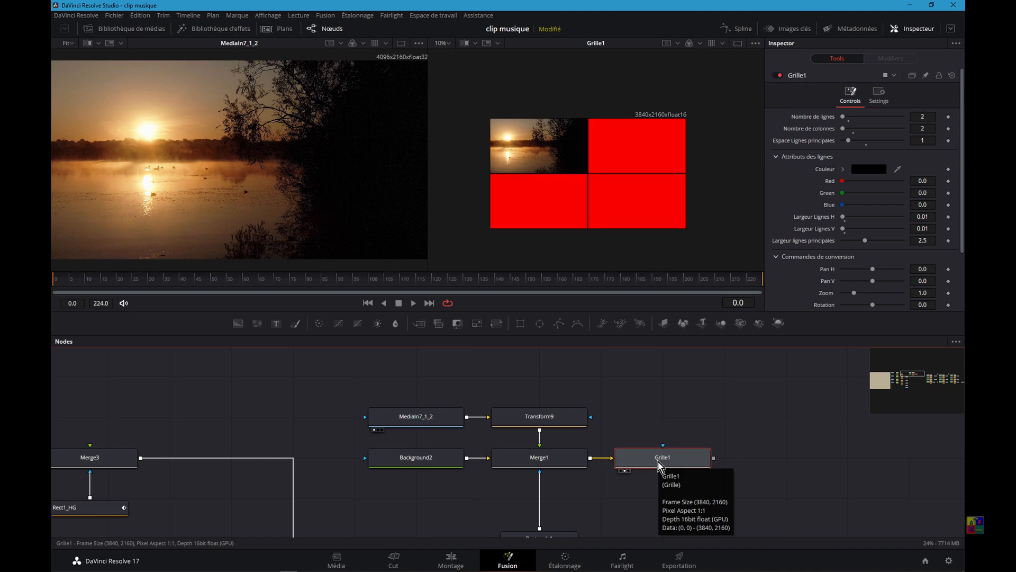
{"action": "key", "text": "ctrl+p"}
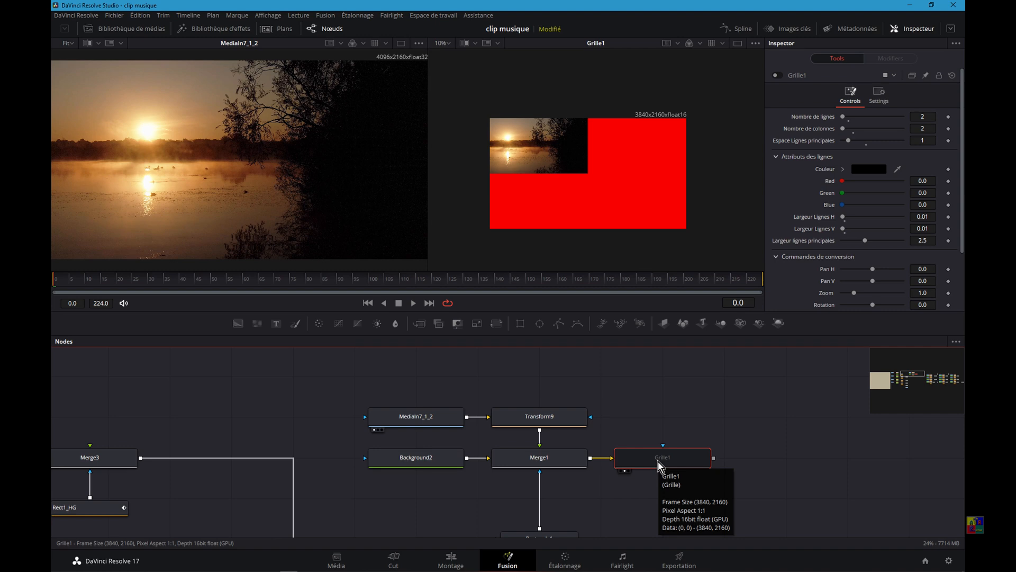
{"action": "key", "text": "ctrl+p"}
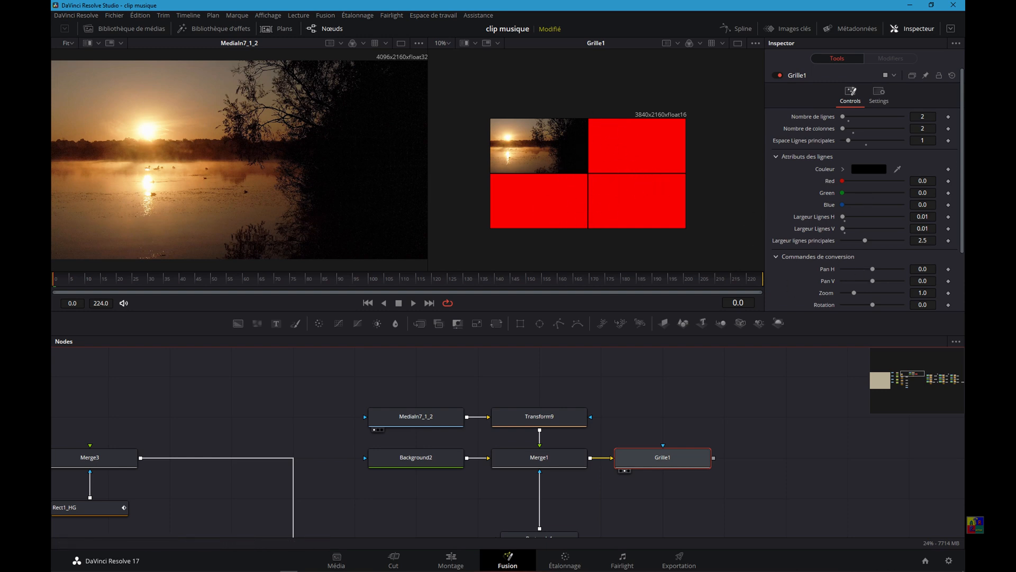
Set the Grille's line color to white.
{"action": "left_click", "coordinate": [867, 168]}
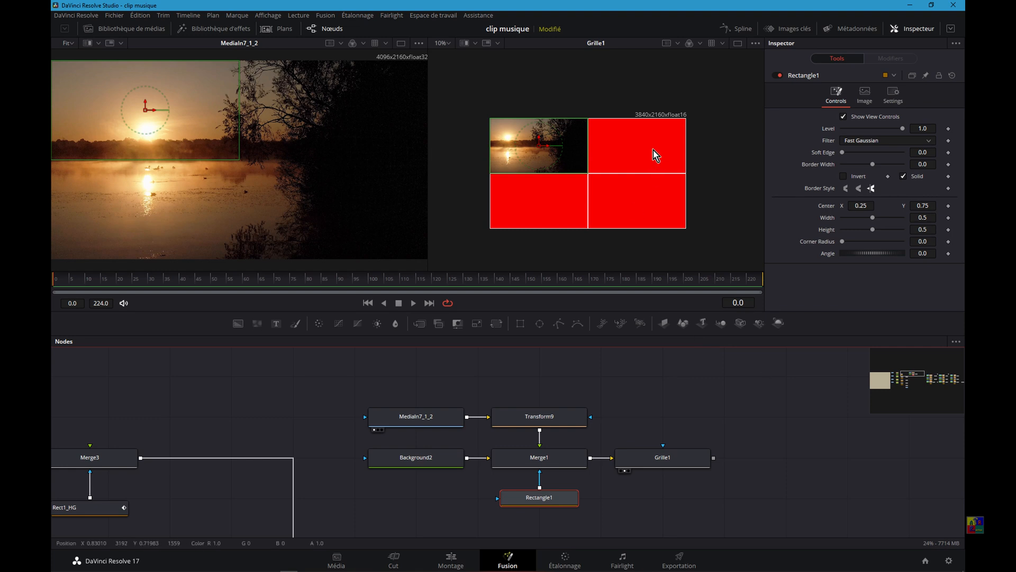
Move MediaIn7_1_2 clear of the node group and duplicate Transform9, Background2, Merge1 and Rectangle1 directly below the originals.
{"action": "scroll", "coordinate": [358, 392], "scroll_direction": "down", "scroll_amount": 2}
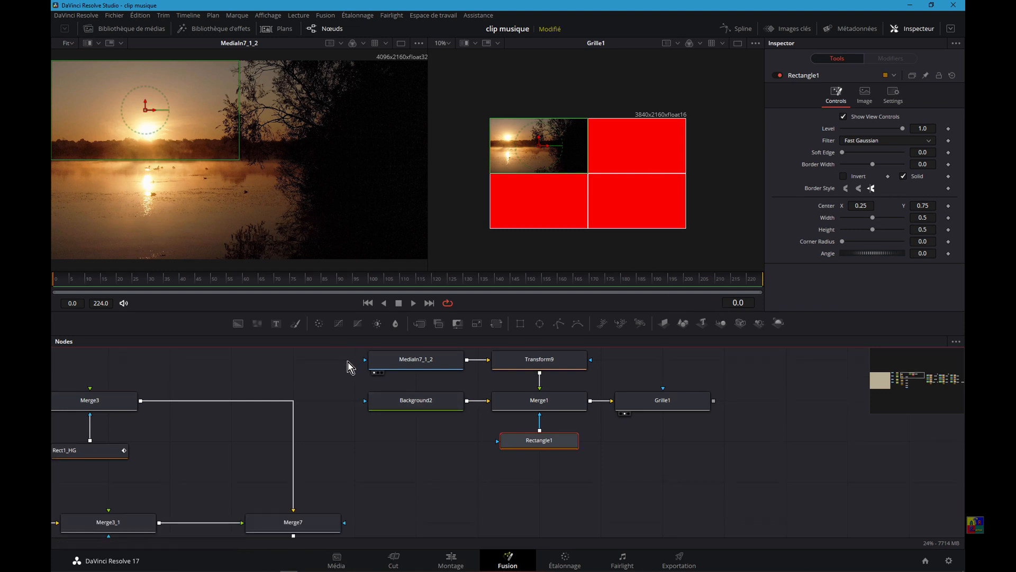
{"action": "scroll", "coordinate": [369, 439], "scroll_direction": "up", "scroll_amount": 1}
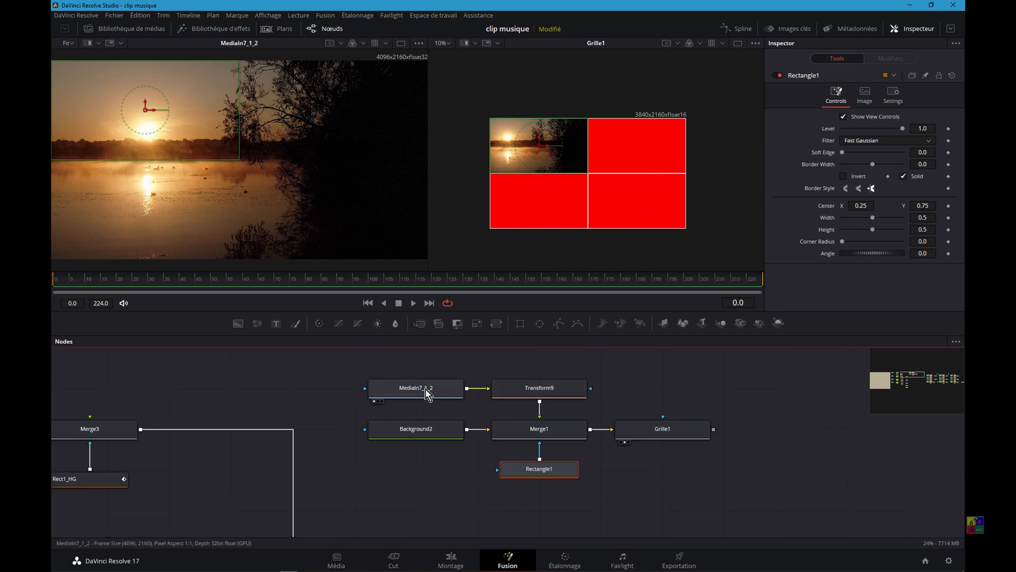
{"action": "left_click_drag", "start_coordinate": [426, 393], "coordinate": [242, 393]}
{"action": "left_click_drag", "start_coordinate": [345, 352], "coordinate": [597, 499]}
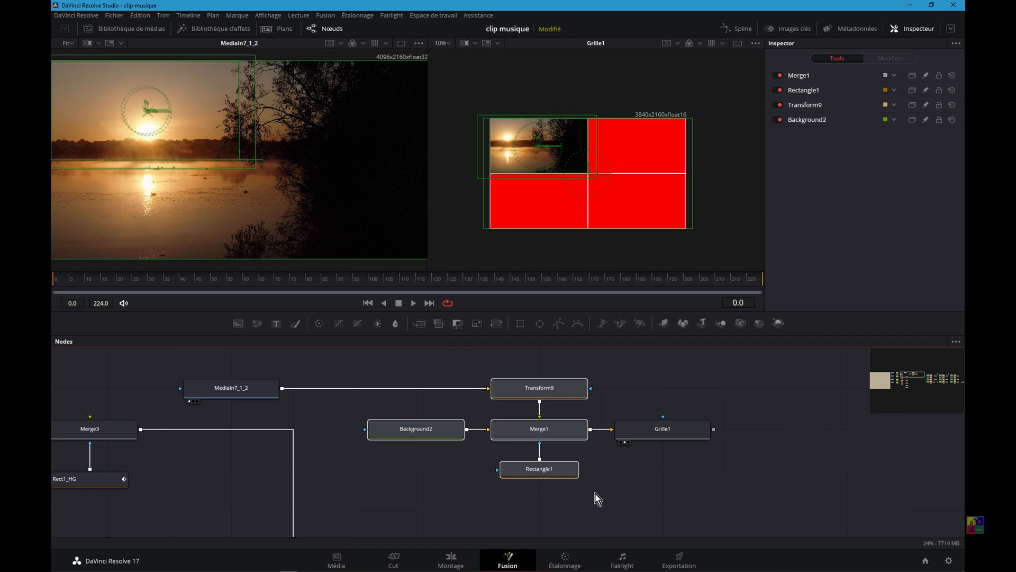
{"action": "scroll", "coordinate": [597, 445], "scroll_direction": "down", "scroll_amount": 3}
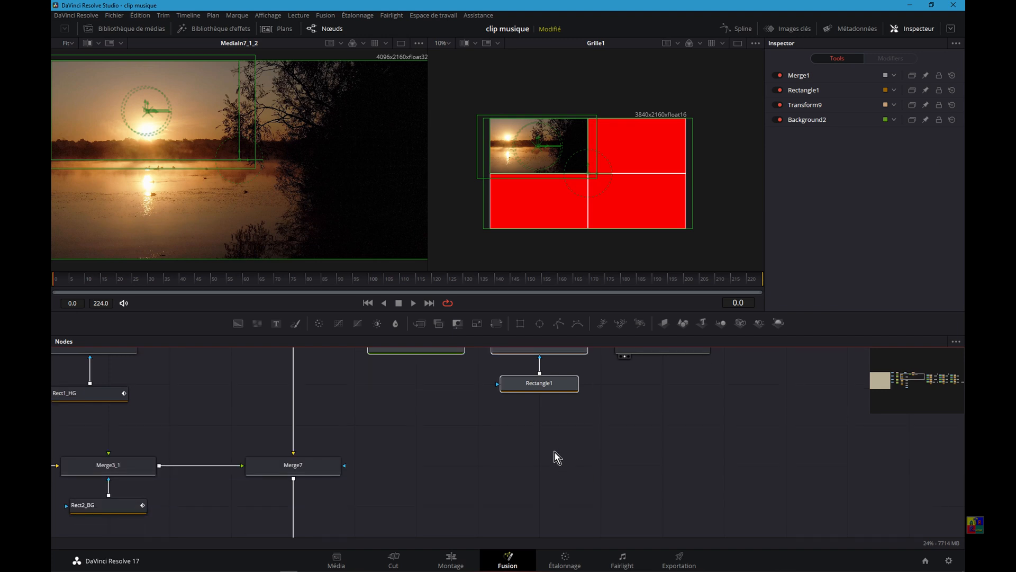
{"action": "left_click", "coordinate": [575, 478]}
{"action": "key", "text": "ctrl+v"}
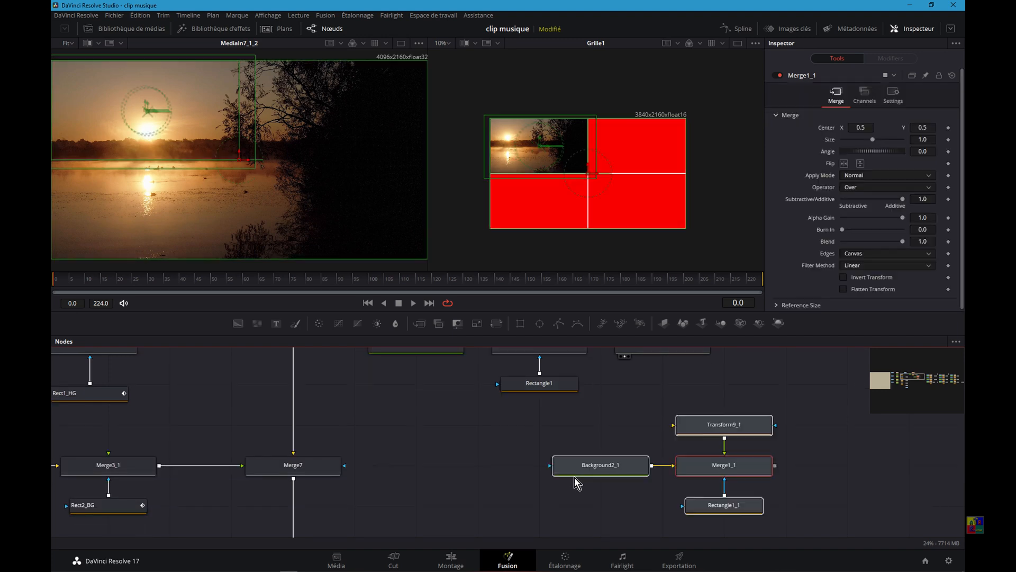
{"action": "left_click_drag", "start_coordinate": [667, 461], "coordinate": [534, 451]}
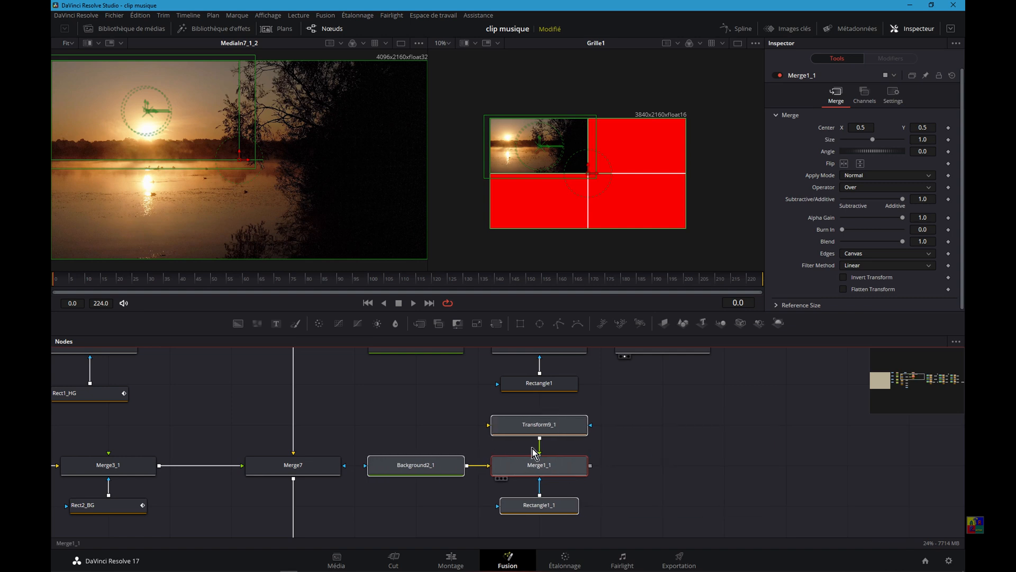
Move the Grille1 node beside the duplicated group and add a new Merge node fed by Merge1_1.
{"action": "scroll", "coordinate": [678, 450], "scroll_direction": "up", "scroll_amount": 1}
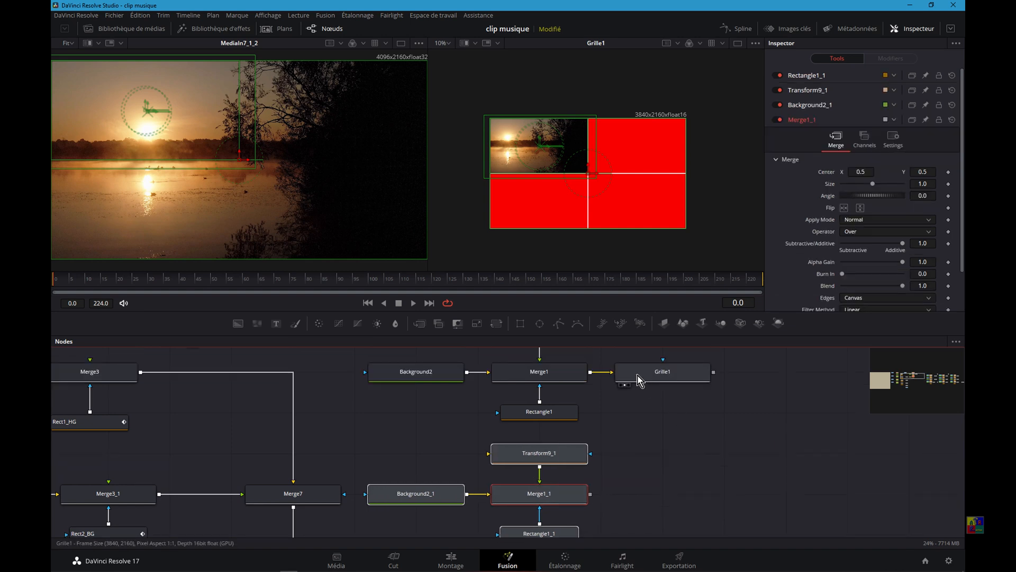
{"action": "left_click_drag", "start_coordinate": [607, 379], "coordinate": [790, 501]}
{"action": "left_click_drag", "start_coordinate": [419, 323], "coordinate": [624, 495]}
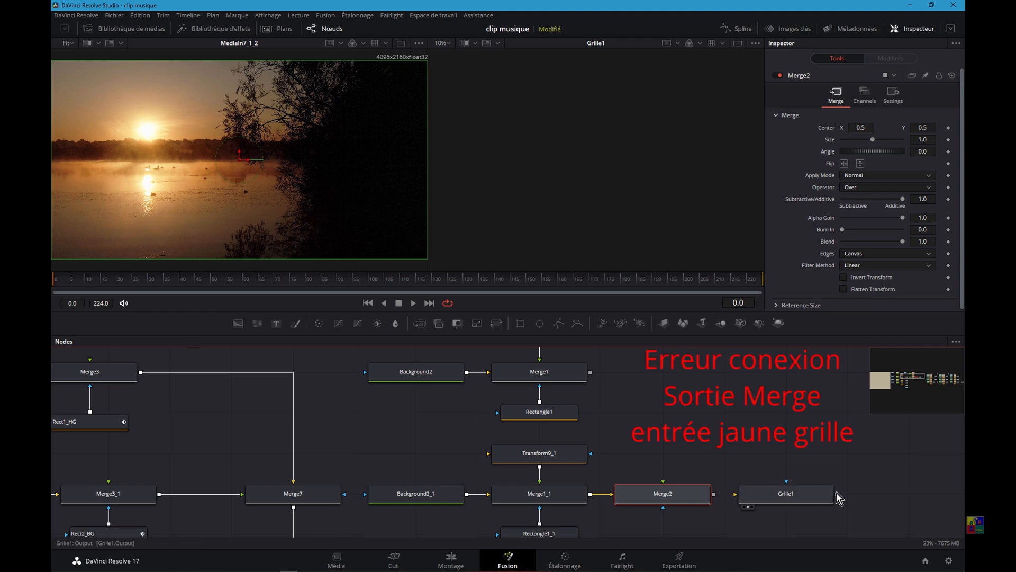
Link the outputs of Grille1 and Merge1 to Merge2 and show Merge2 in the second viewer.
{"action": "left_click_drag", "start_coordinate": [836, 493], "coordinate": [705, 504]}
{"action": "left_click_drag", "start_coordinate": [595, 374], "coordinate": [663, 487]}
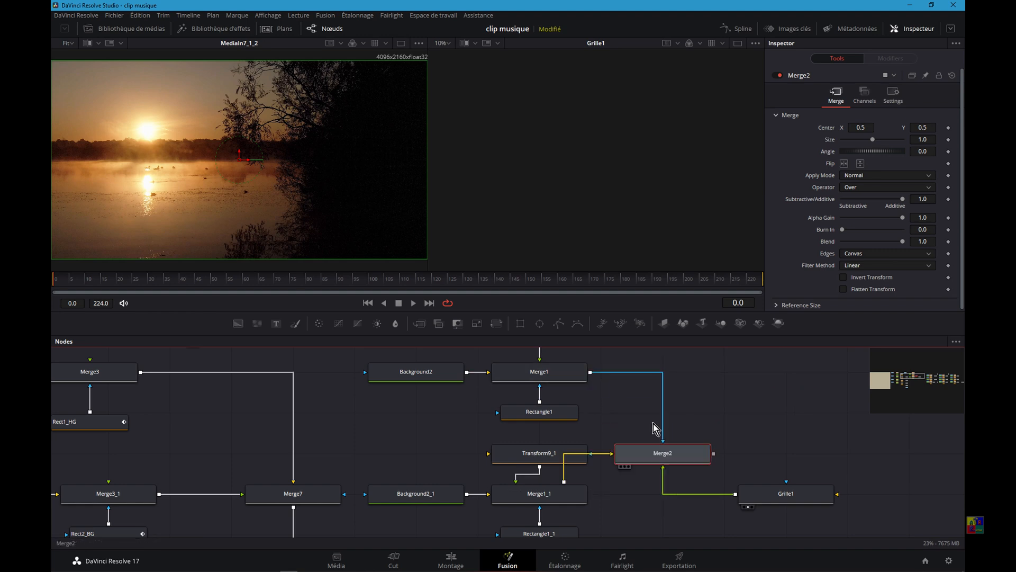
{"action": "key", "text": "2"}
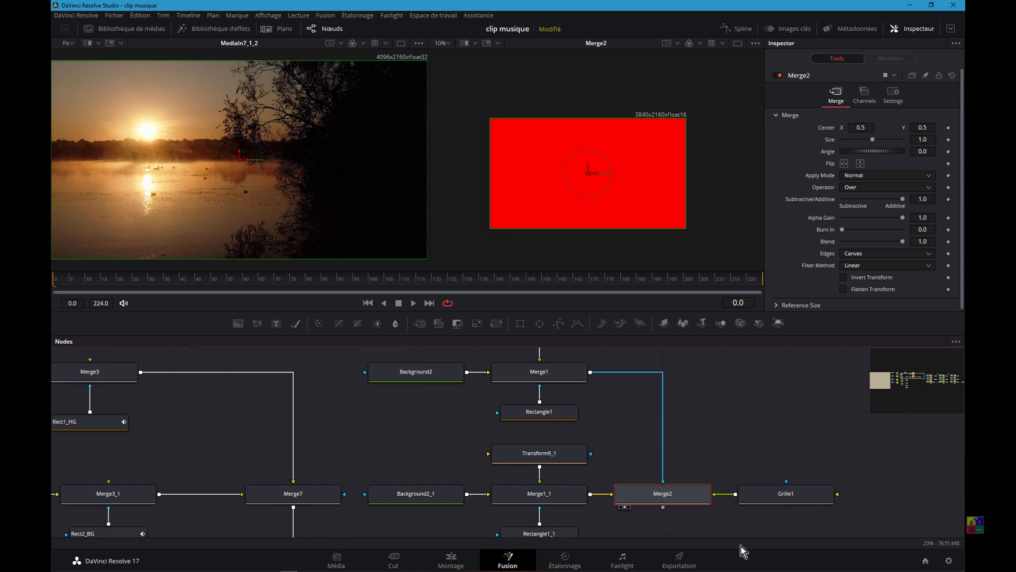
Make the duplicated Background2_1 fully transparent by setting its red and alpha to 0.0.
{"action": "scroll", "coordinate": [711, 442], "scroll_direction": "down", "scroll_amount": 1}
{"action": "scroll", "coordinate": [656, 493], "scroll_direction": "up", "scroll_amount": 3}
{"action": "scroll", "coordinate": [663, 484], "scroll_direction": "down", "scroll_amount": 3}
{"action": "left_click", "coordinate": [421, 469]}
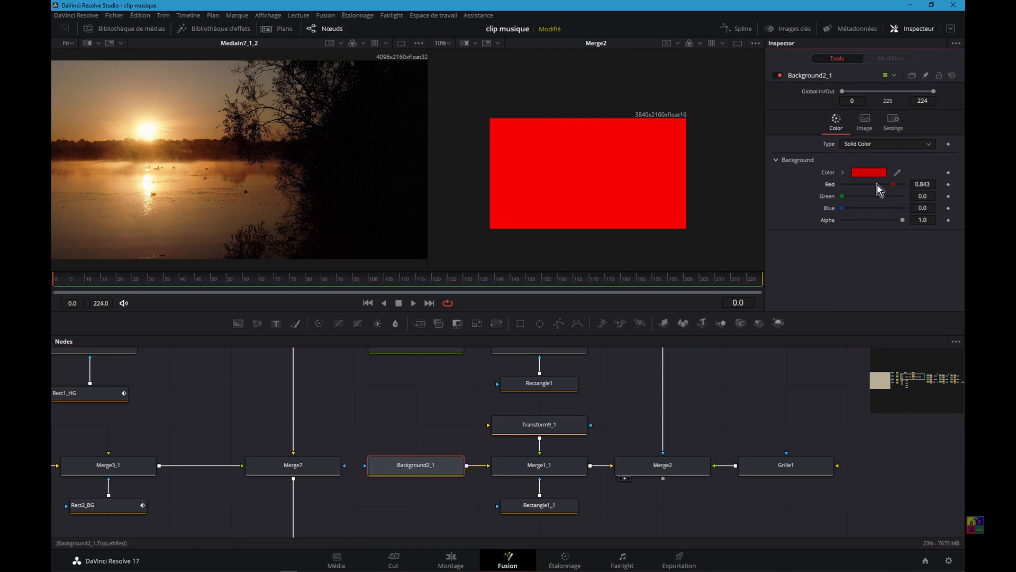
{"action": "left_click_drag", "start_coordinate": [878, 186], "coordinate": [800, 199]}
{"action": "left_click_drag", "start_coordinate": [902, 221], "coordinate": [803, 227]}
{"action": "scroll", "coordinate": [562, 524], "scroll_direction": "up", "scroll_amount": 2}
{"action": "scroll", "coordinate": [562, 524], "scroll_direction": "down", "scroll_amount": 2}
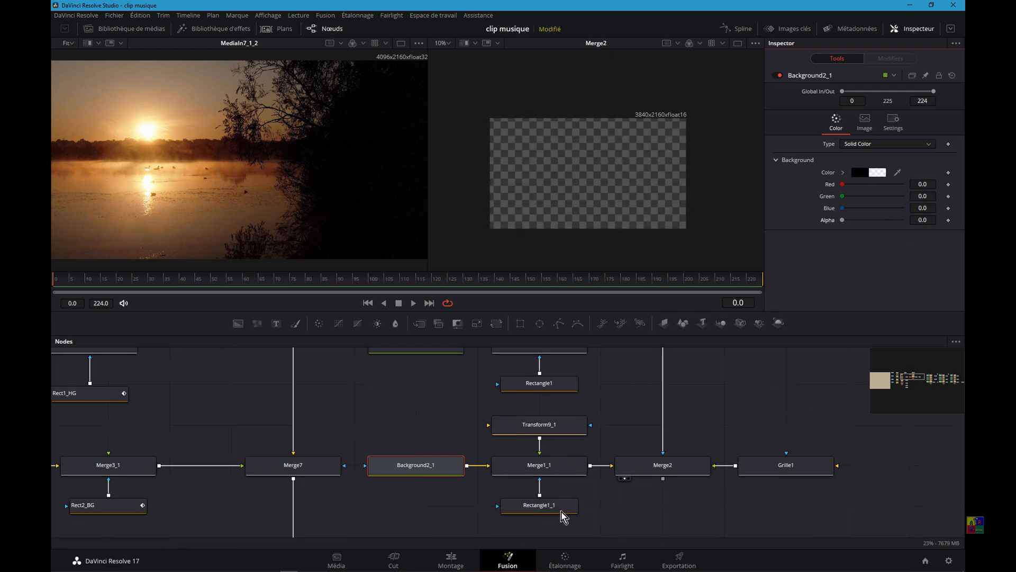
{"action": "scroll", "coordinate": [608, 503], "scroll_direction": "up", "scroll_amount": 2}
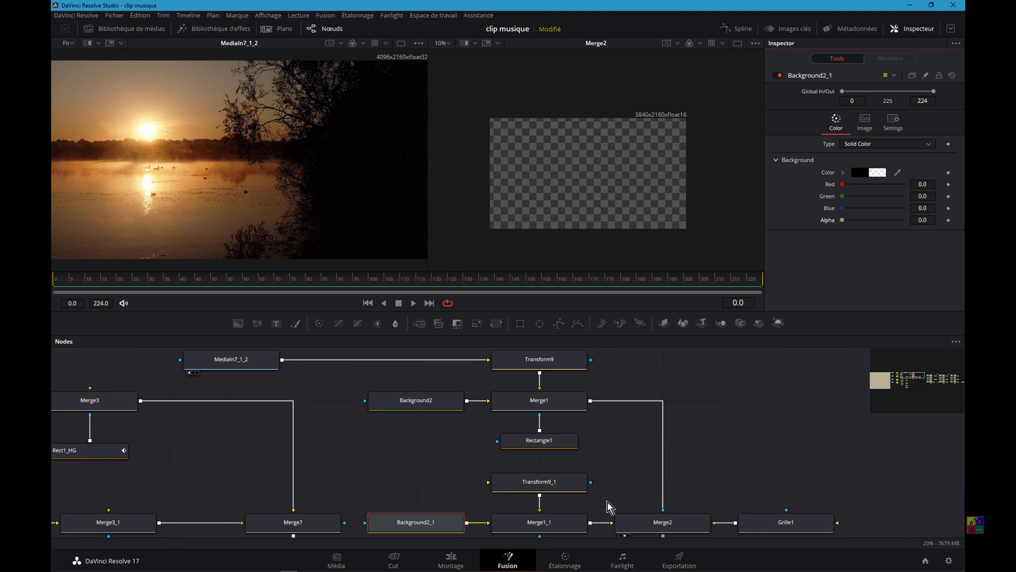
{"action": "scroll", "coordinate": [624, 484], "scroll_direction": "down", "scroll_amount": 2}
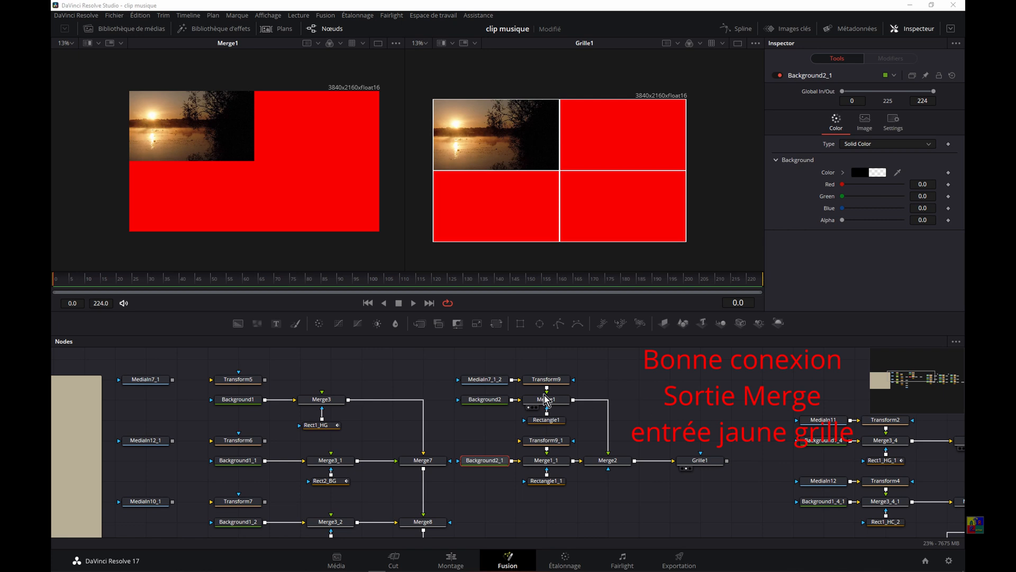
Check the color and alpha settings of the Background2_1 node.
{"action": "left_click", "coordinate": [478, 465]}
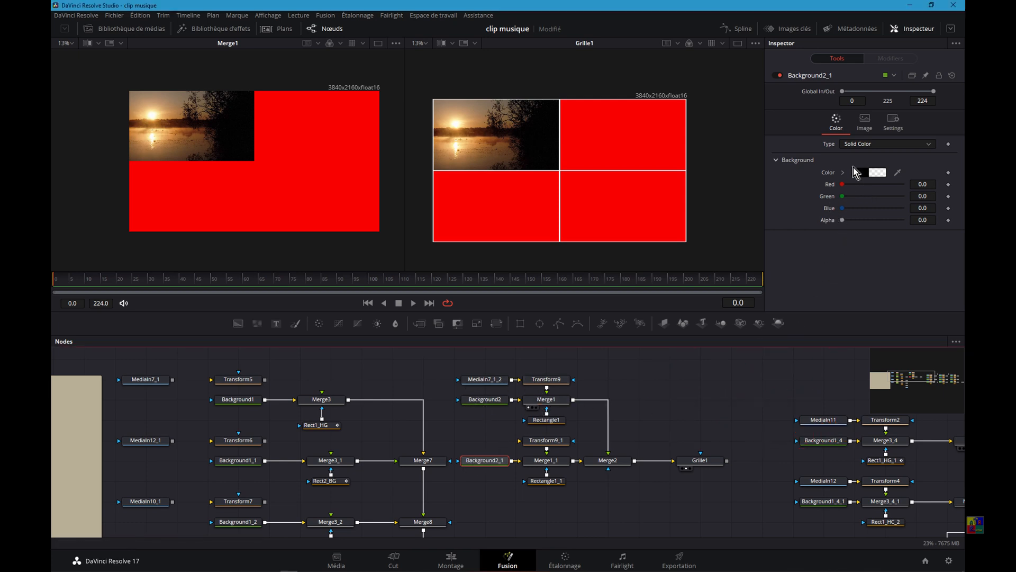
{"action": "left_click", "coordinate": [842, 186]}
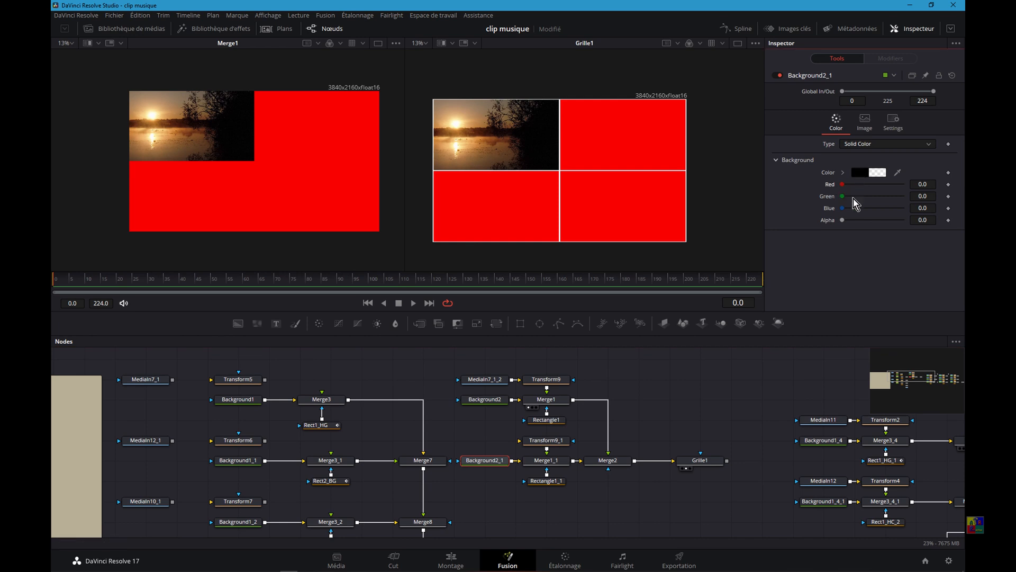
{"action": "left_click_drag", "start_coordinate": [843, 184], "coordinate": [786, 209]}
{"action": "left_click", "coordinate": [478, 398]}
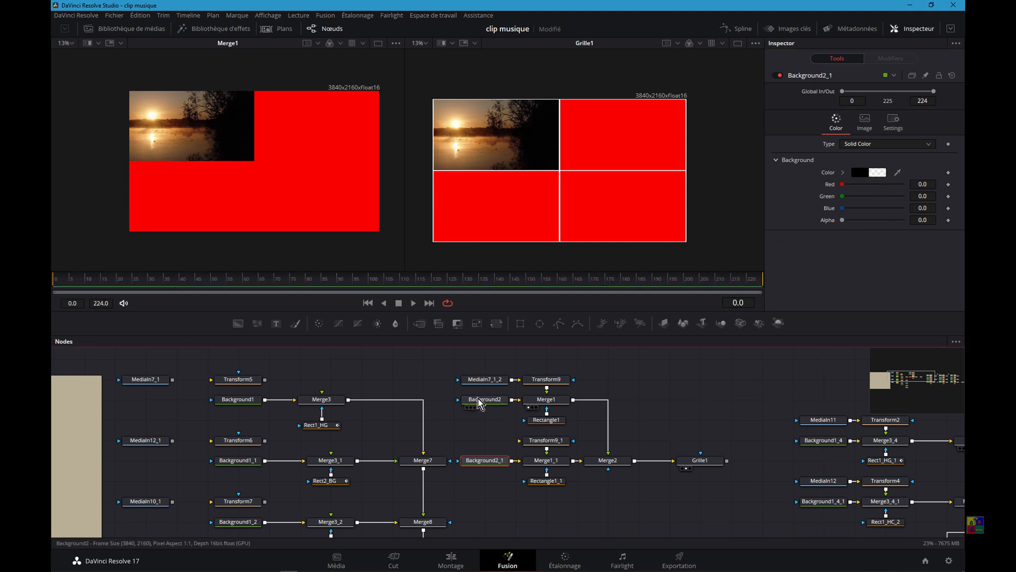
{"action": "left_click", "coordinate": [485, 460]}
Move the Rectangle1_1 mask to the upper-right quarter at center X 0.75 and shift Transform9_1 to center X about 0.748.
{"action": "left_click", "coordinate": [551, 488]}
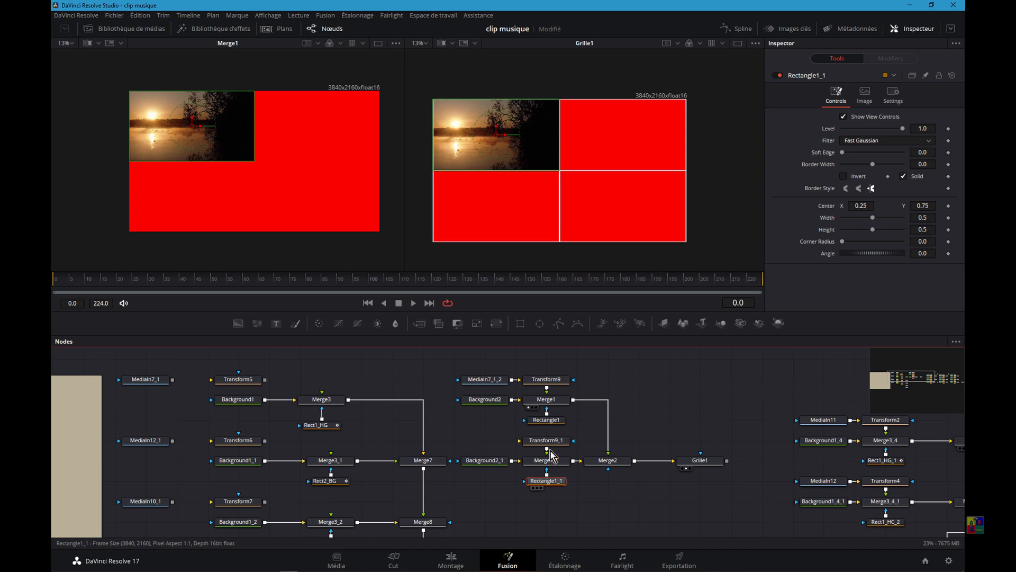
{"action": "key", "text": "2"}
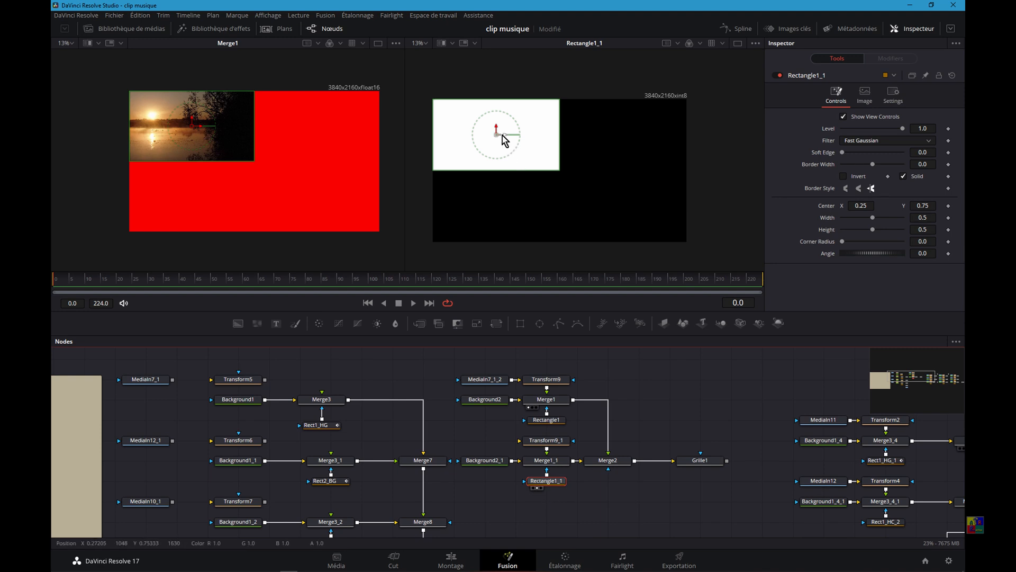
{"action": "left_click_drag", "start_coordinate": [505, 134], "coordinate": [632, 134]}
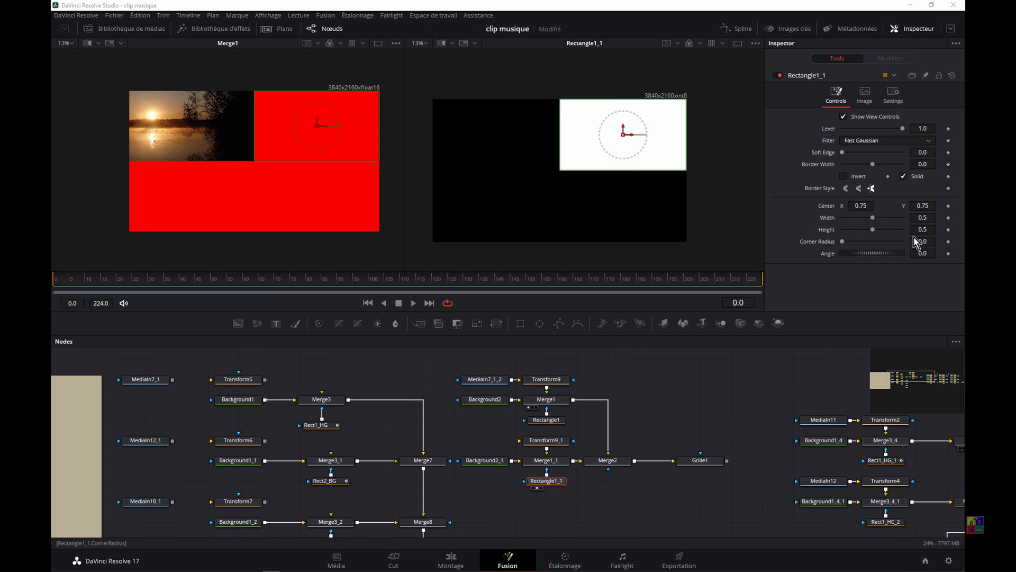
{"action": "left_click", "coordinate": [548, 444]}
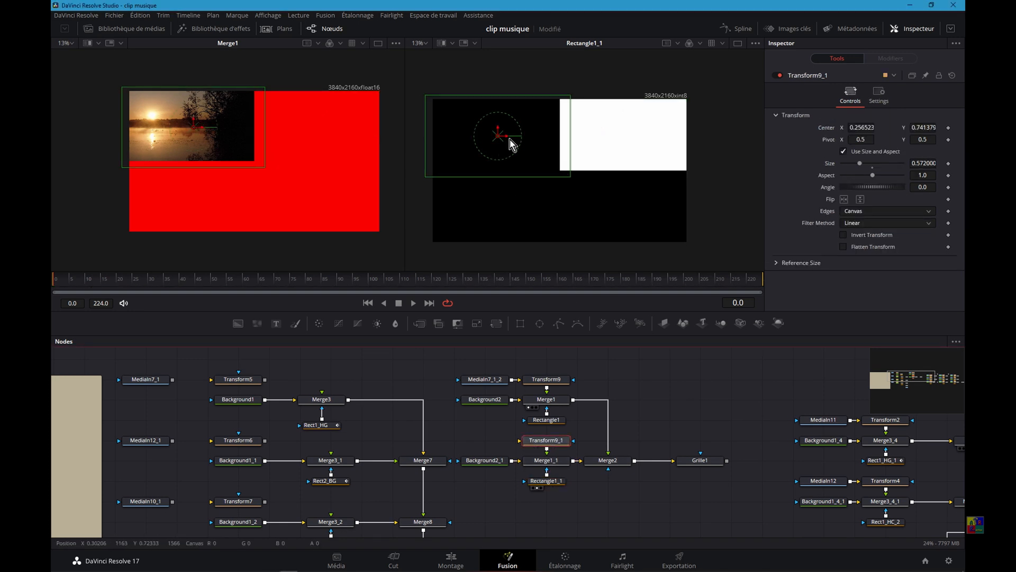
{"action": "left_click_drag", "start_coordinate": [511, 143], "coordinate": [636, 142]}
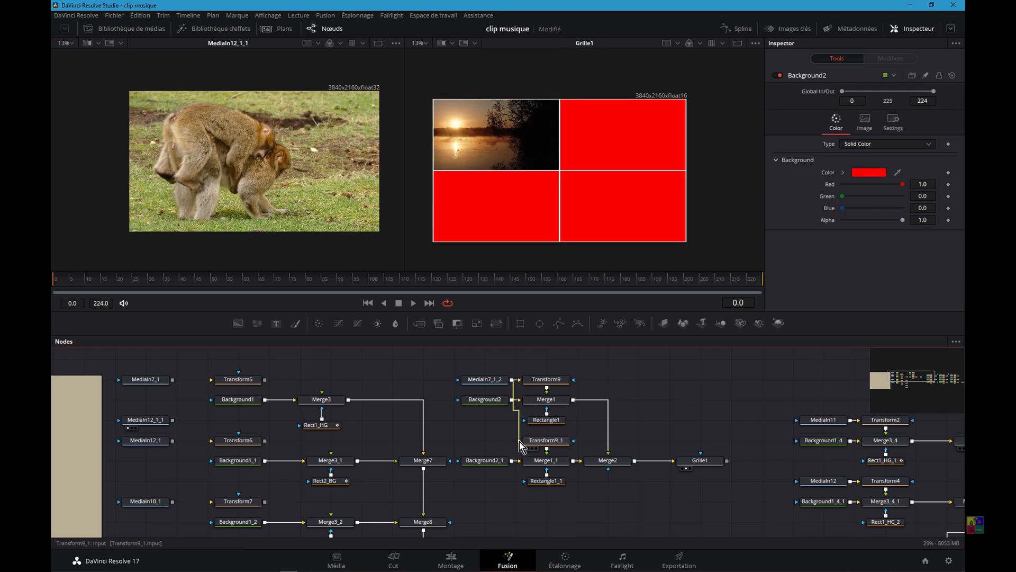
Connect the MediaIn7_1_2 clip to the Transform9_1 node.
{"action": "left_click_drag", "start_coordinate": [520, 445], "coordinate": [523, 444]}
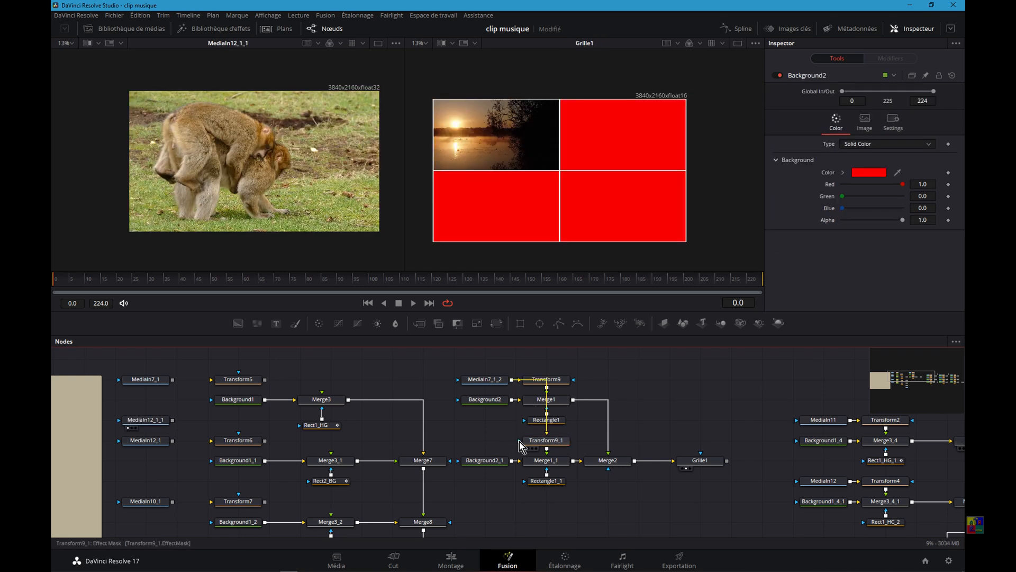
{"action": "left_click", "coordinate": [550, 444]}
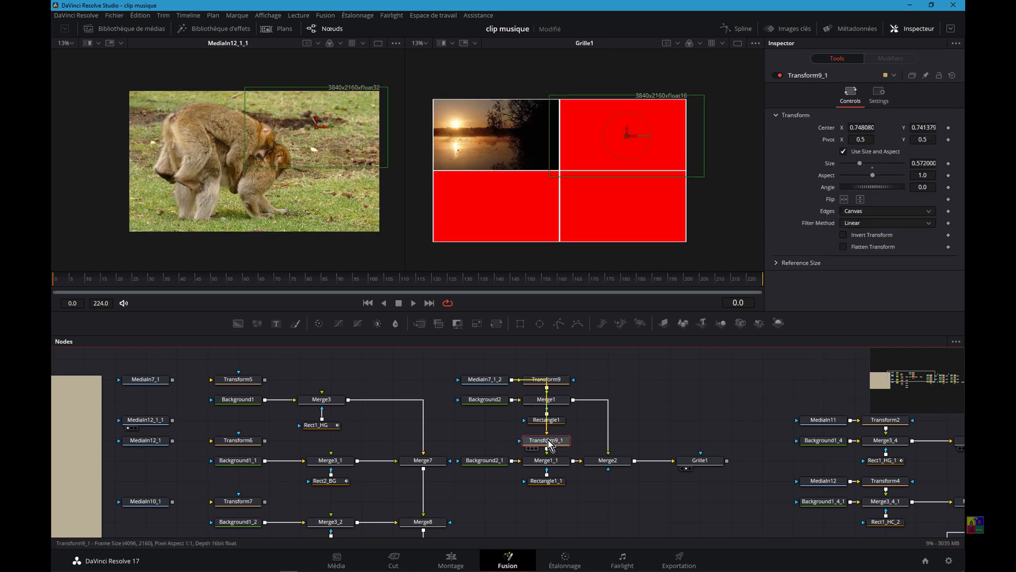
Make Background2 fully transparent by setting its red and alpha to 0.0.
{"action": "left_click", "coordinate": [480, 403]}
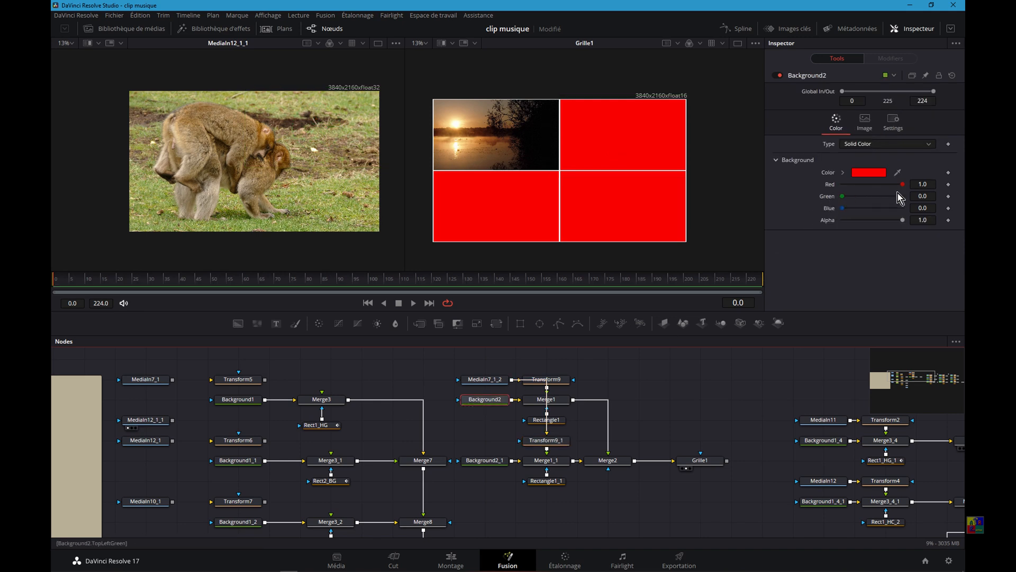
{"action": "left_click_drag", "start_coordinate": [900, 186], "coordinate": [822, 193]}
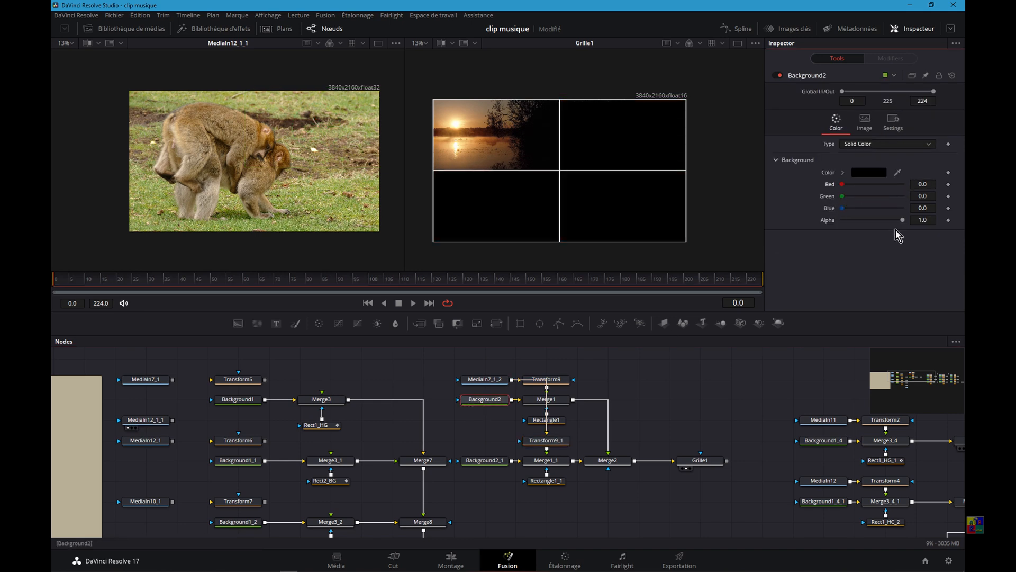
{"action": "left_click_drag", "start_coordinate": [903, 220], "coordinate": [798, 228]}
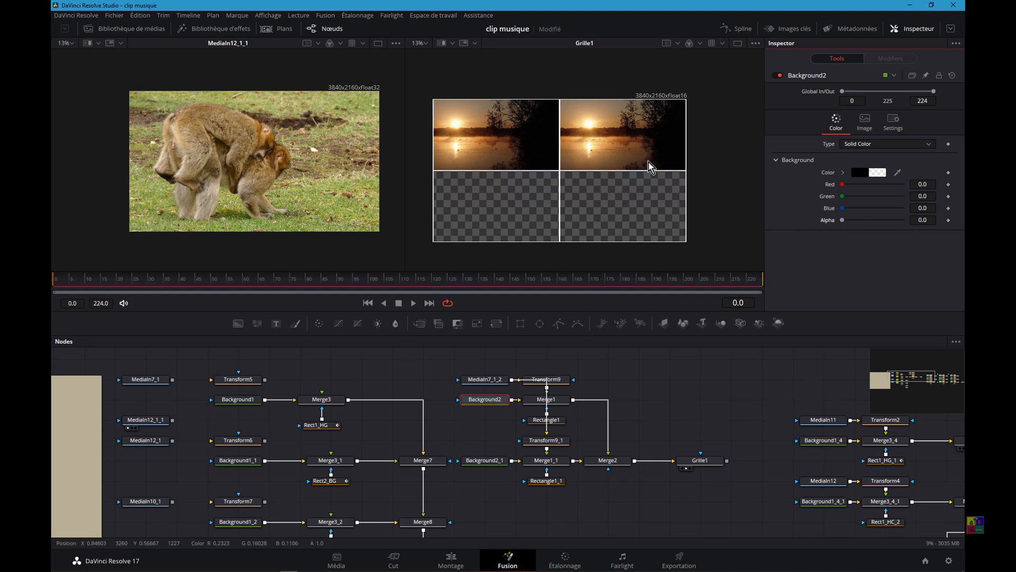
Replace MediaIn7_1_2 with MediaIn12_1_1 as the input of Transform9_1, placing the clip node beside it.
{"action": "left_click", "coordinate": [547, 432]}
{"action": "key", "text": "Delete"}
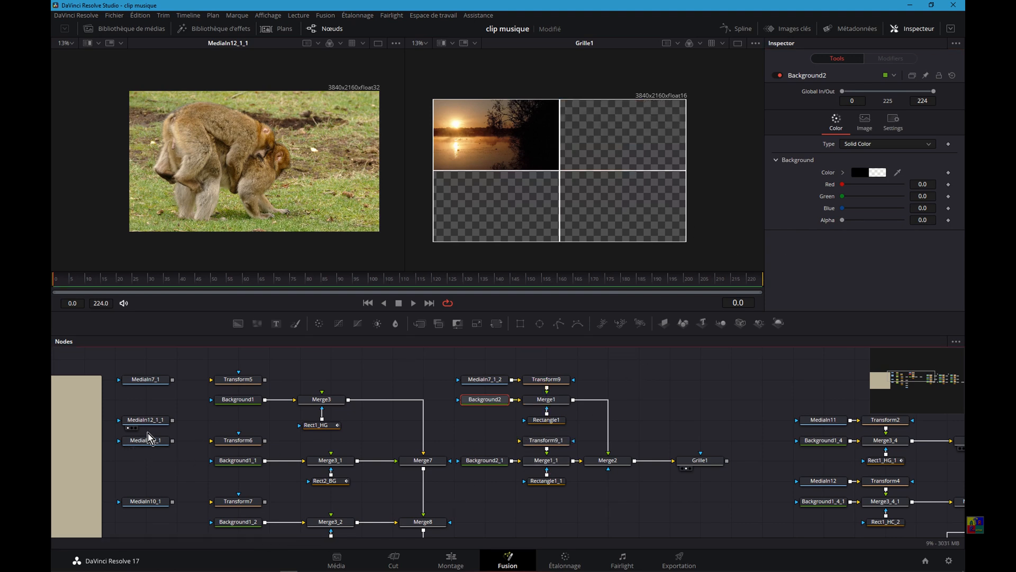
{"action": "left_click_drag", "start_coordinate": [148, 424], "coordinate": [526, 438]}
{"action": "left_click", "coordinate": [478, 440]}
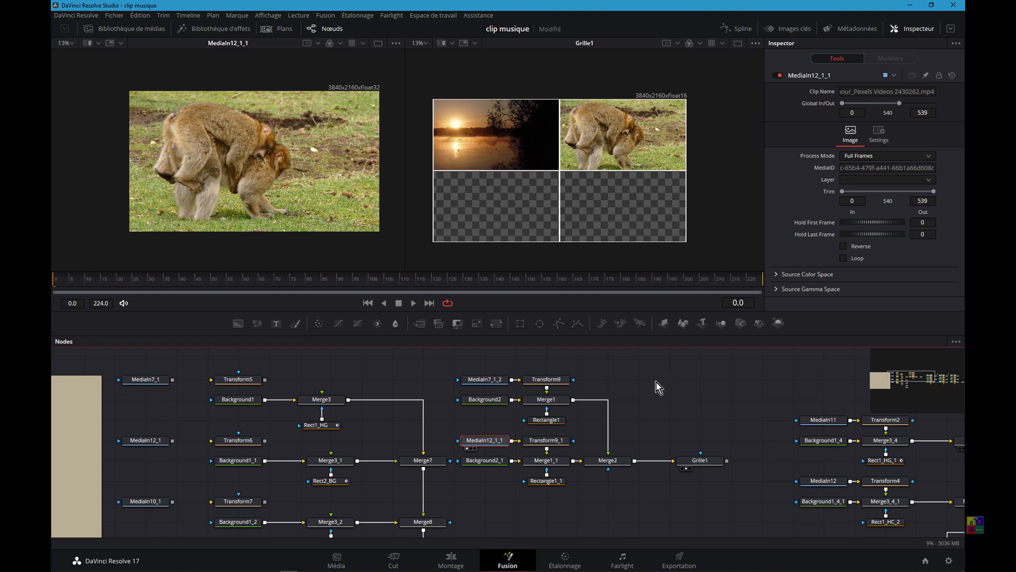
Set the Rectangle1 mask's corner radius to 0.244 and publish the Corner Radius parameter.
{"action": "left_click", "coordinate": [547, 423]}
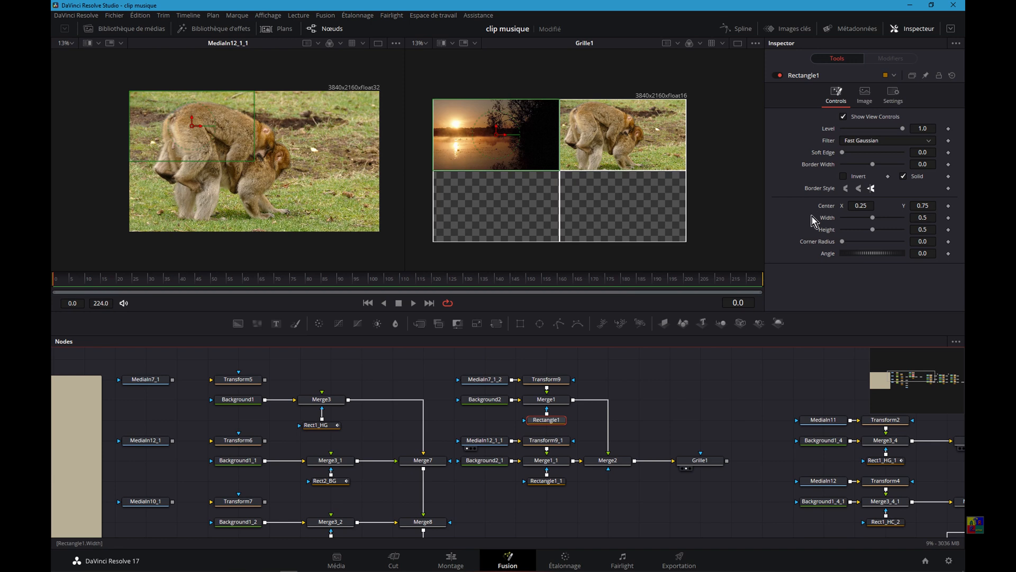
{"action": "left_click_drag", "start_coordinate": [842, 241], "coordinate": [873, 254]}
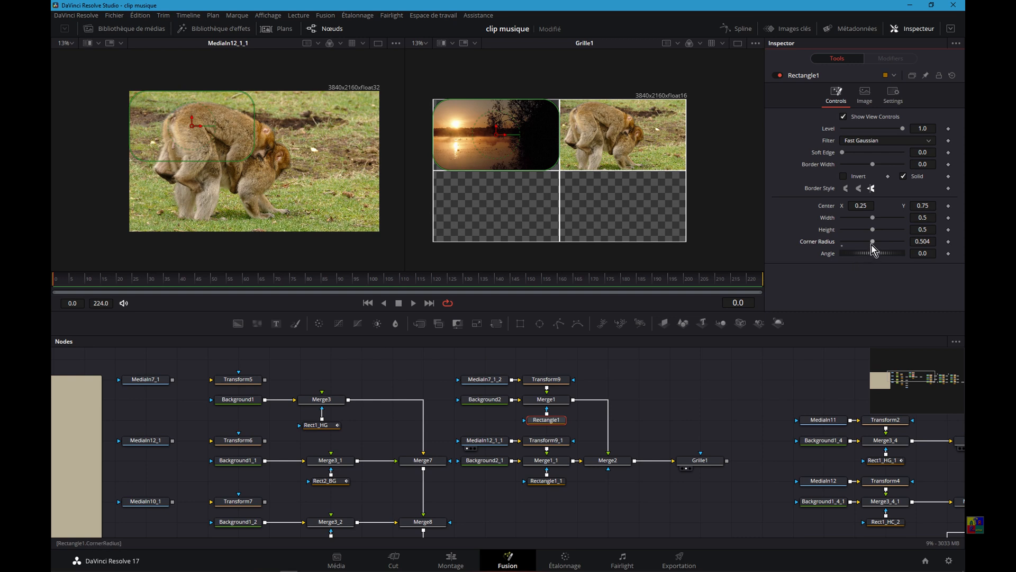
{"action": "mouse_move", "coordinate": [872, 243]}
{"action": "left_mouse_down"}
{"action": "mouse_move", "coordinate": [824, 244]}
{"action": "mouse_move", "coordinate": [856, 242]}
{"action": "left_mouse_up"}
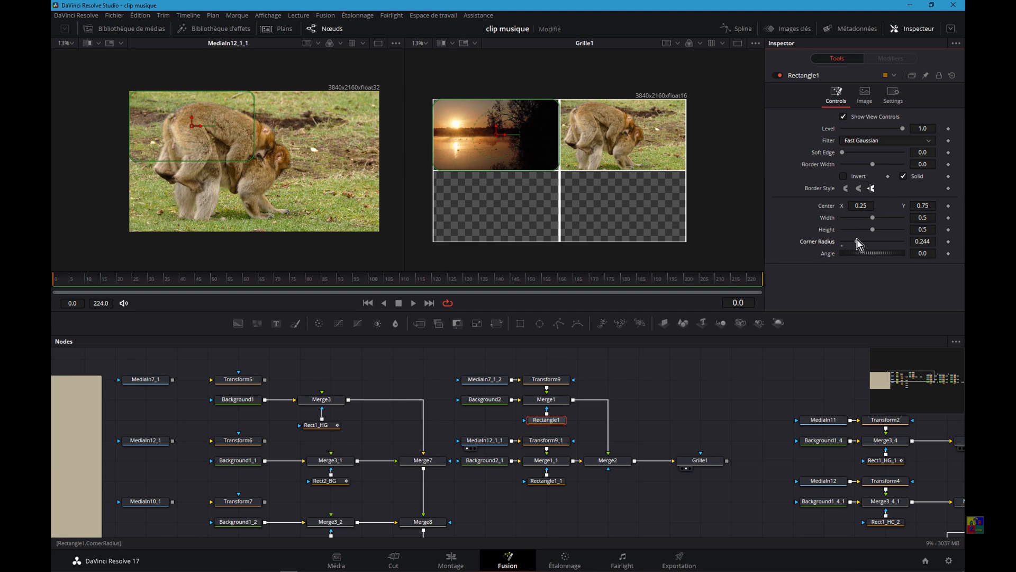
{"action": "right_click", "coordinate": [813, 247]}
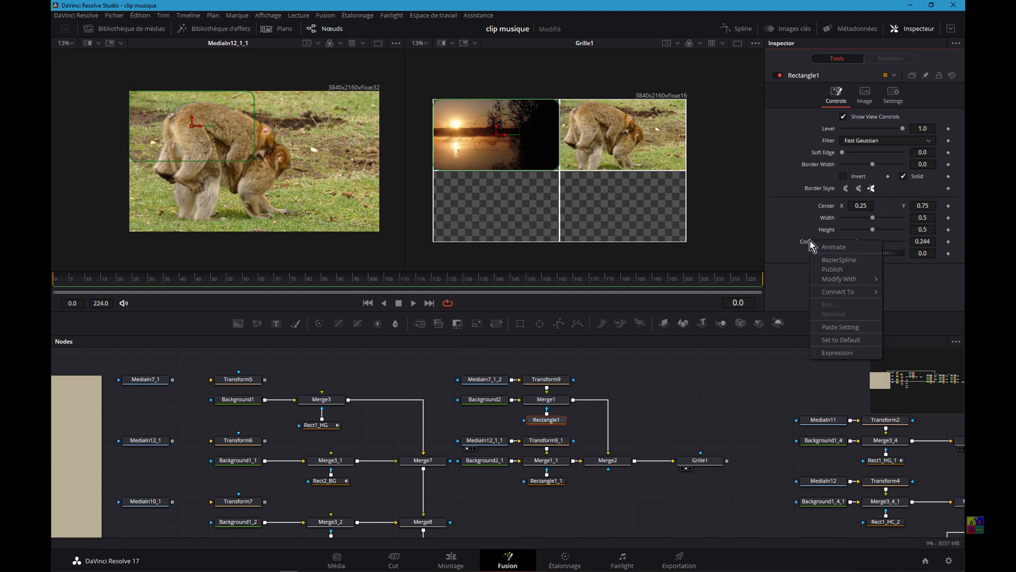
{"action": "left_click", "coordinate": [827, 271]}
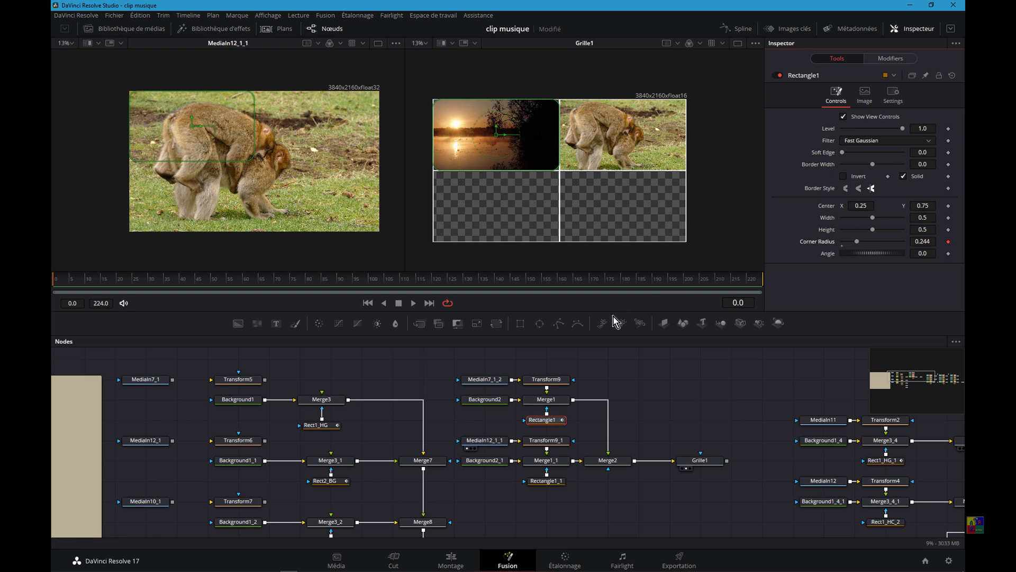
Connect the Rectangle1_1 mask's Corner Radius to the published Corner Radius of Rectangle1.
{"action": "left_click", "coordinate": [538, 481]}
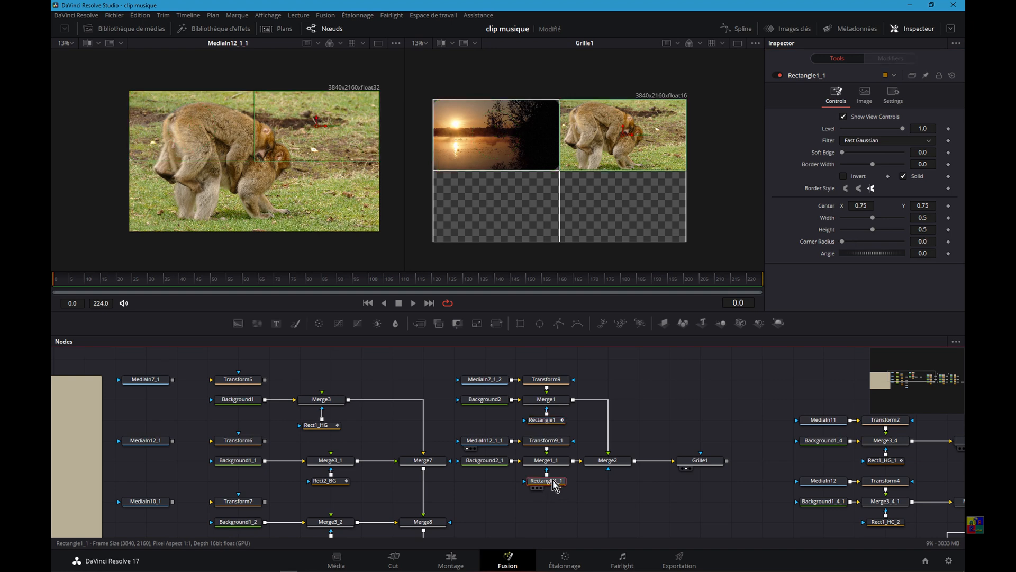
{"action": "right_click", "coordinate": [552, 481]}
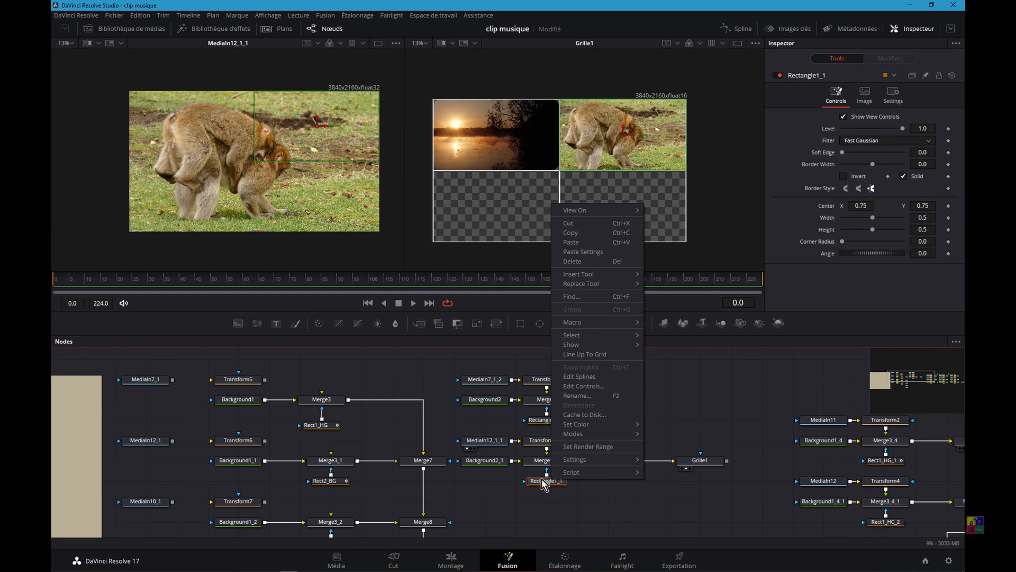
{"action": "left_click", "coordinate": [543, 483]}
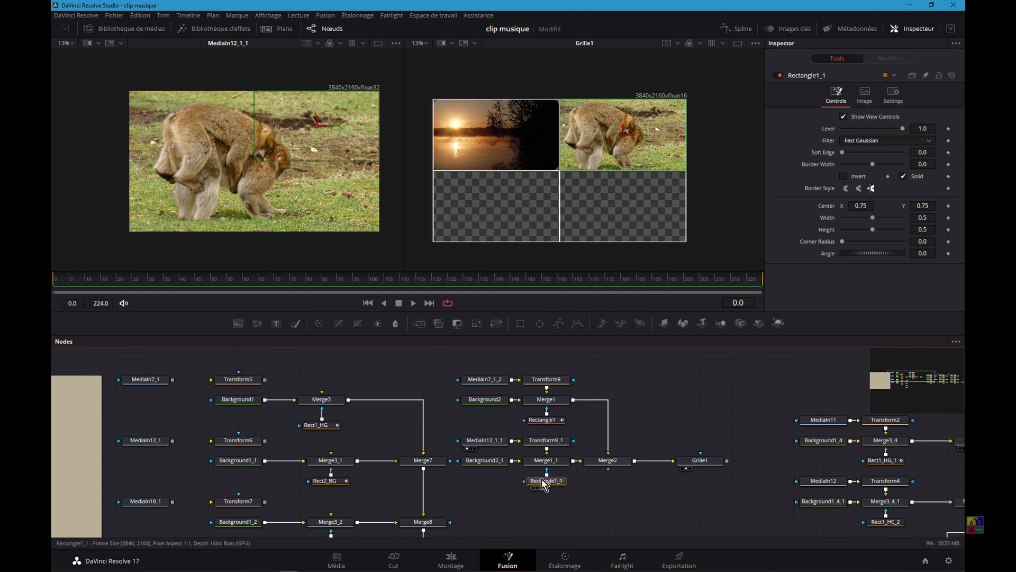
{"action": "right_click", "coordinate": [815, 245]}
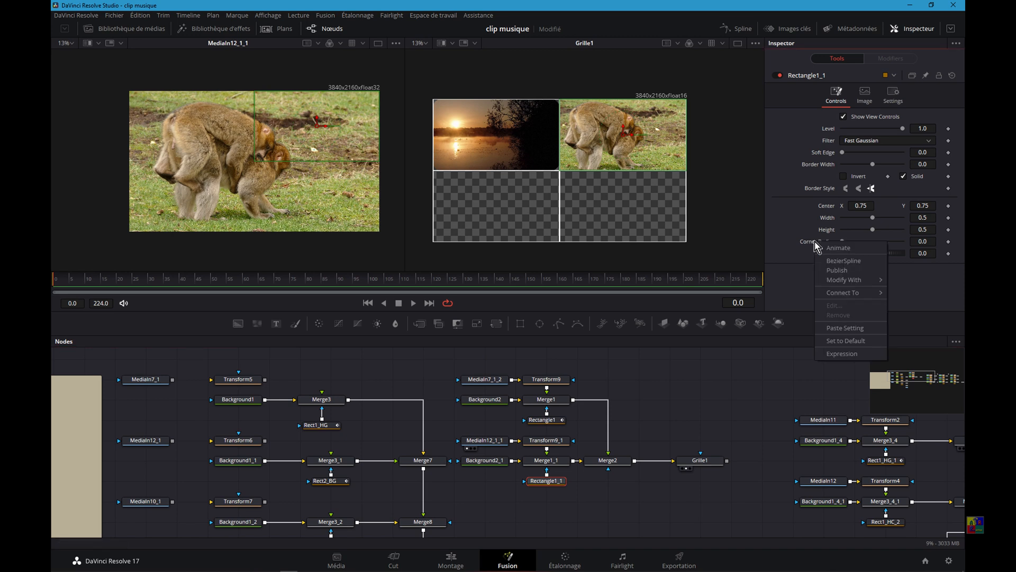
{"action": "mouse_move", "coordinate": [835, 292]}
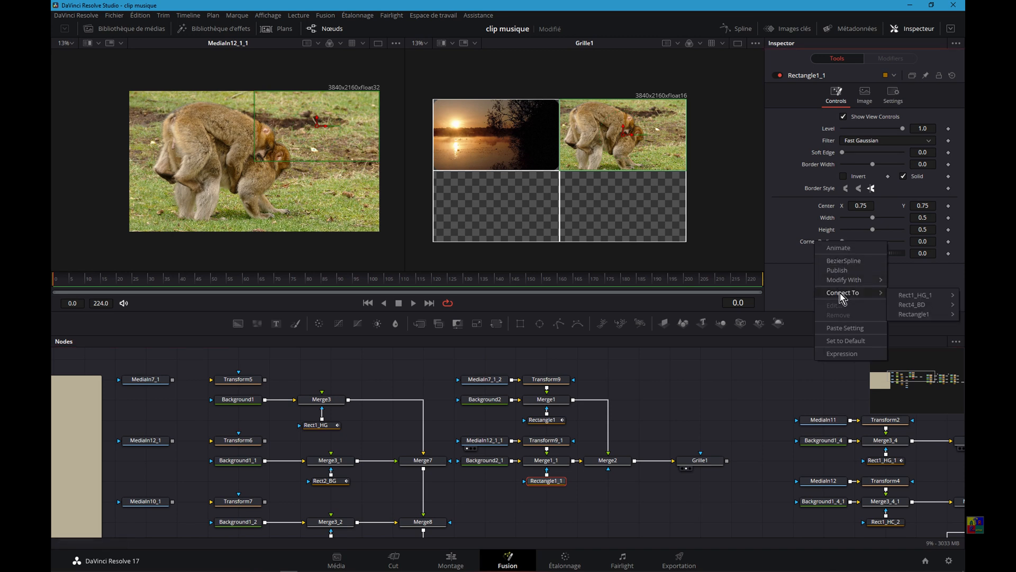
{"action": "mouse_move", "coordinate": [910, 295]}
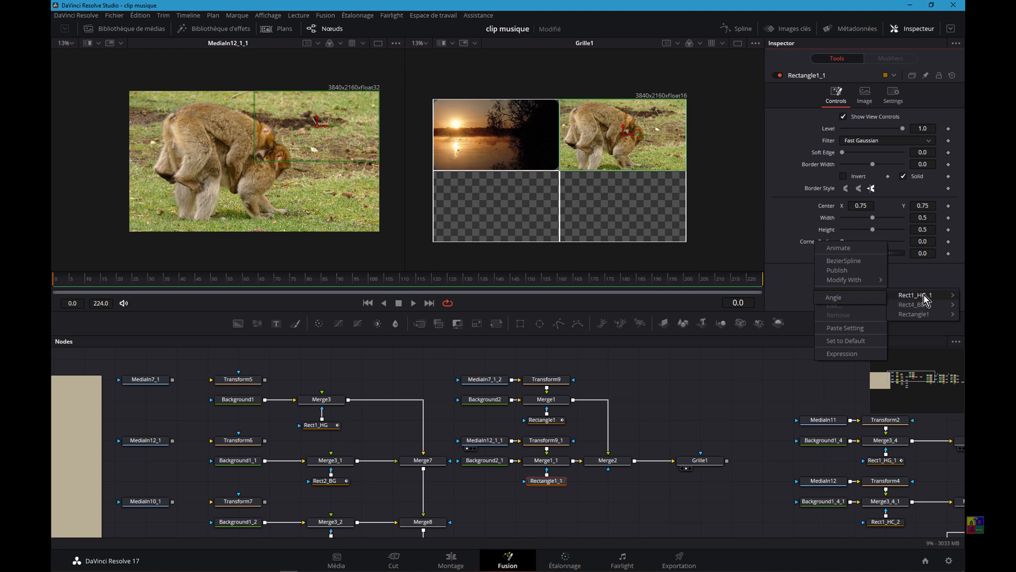
{"action": "mouse_move", "coordinate": [922, 315]}
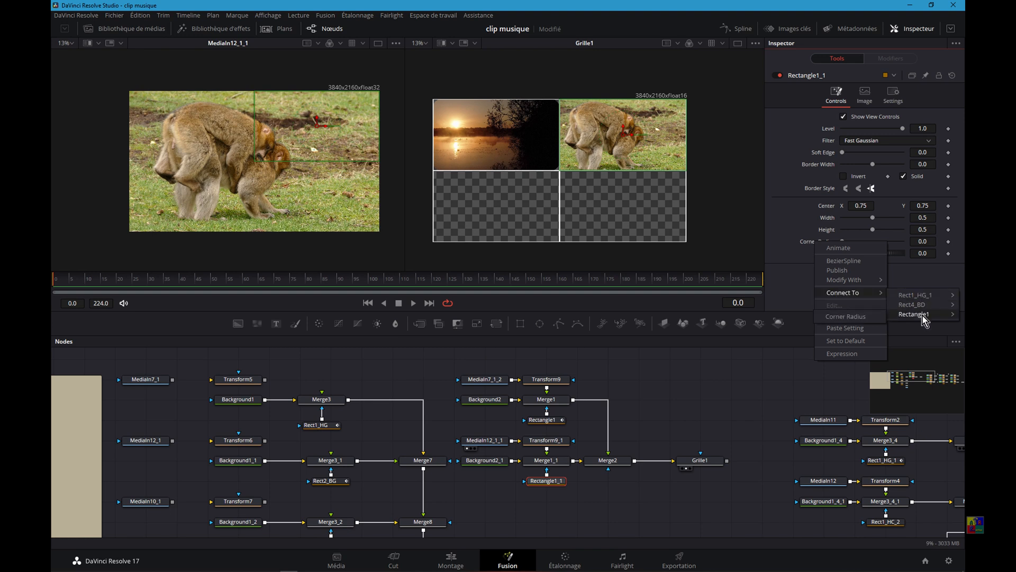
{"action": "left_click", "coordinate": [847, 317]}
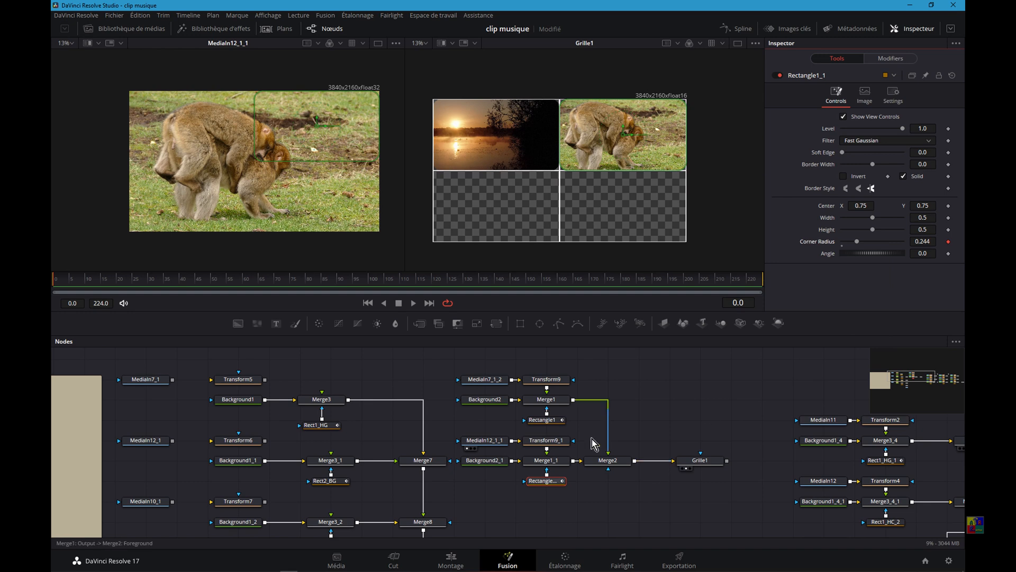
Set the Rectangle1 mask's corner radius to 0.52.
{"action": "left_click", "coordinate": [549, 420]}
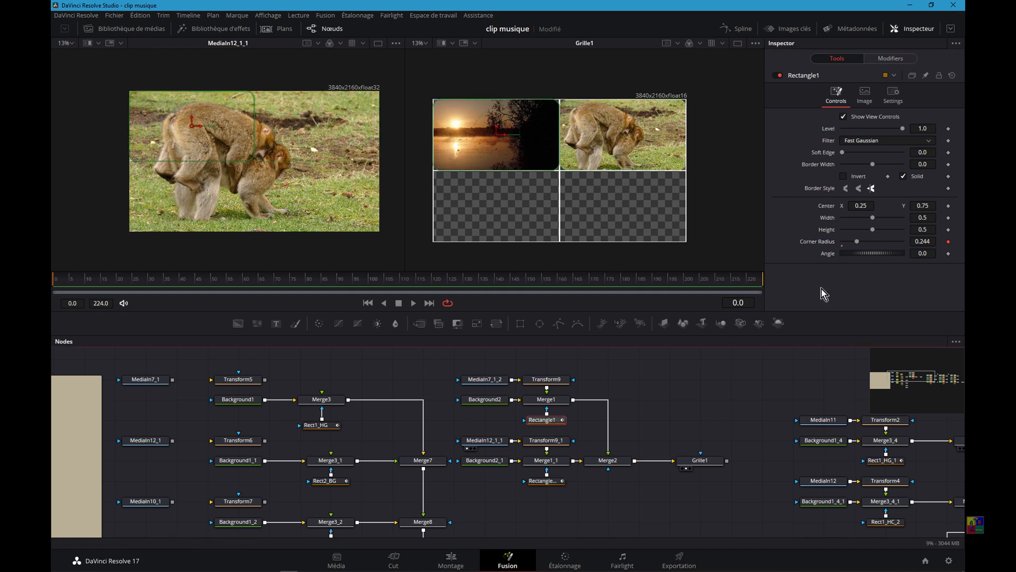
{"action": "left_click_drag", "start_coordinate": [857, 241], "coordinate": [873, 262]}
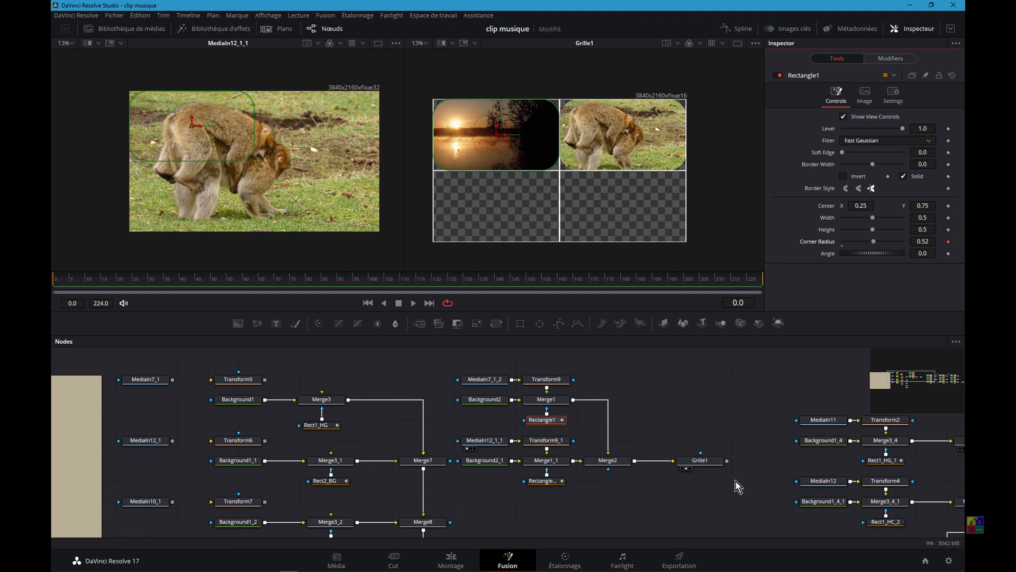
{"action": "left_click", "coordinate": [655, 376]}
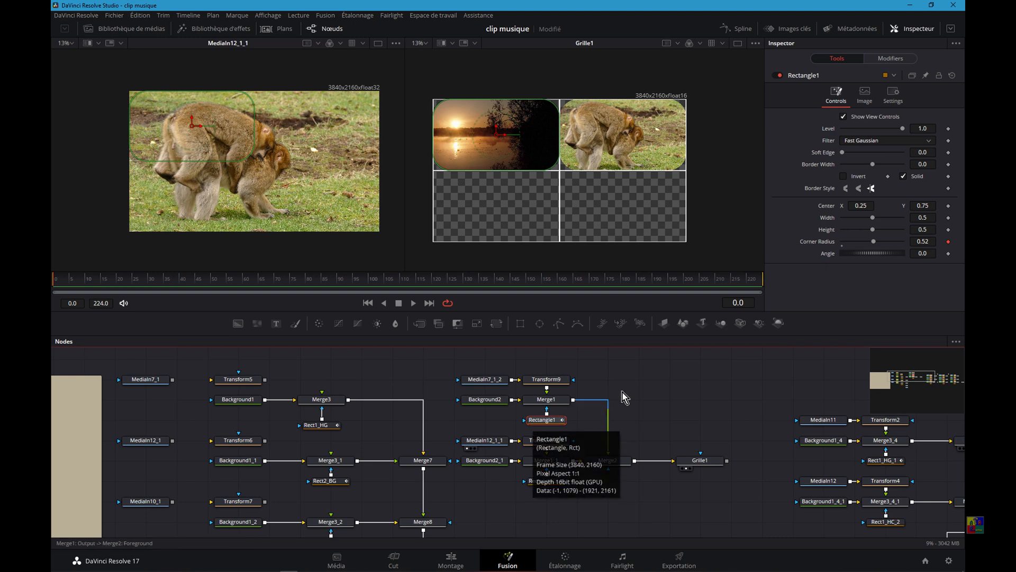
{"action": "left_click", "coordinate": [648, 392]}
Duplicate Transform9_1, Background2_1, Merge1_1, Rectangle1_1 and Merge2 without the clip, placing the copies below the originals and keeping MediaIn12_1_1 beside Transform9_1.
{"action": "scroll", "coordinate": [646, 390], "scroll_direction": "down", "scroll_amount": 2}
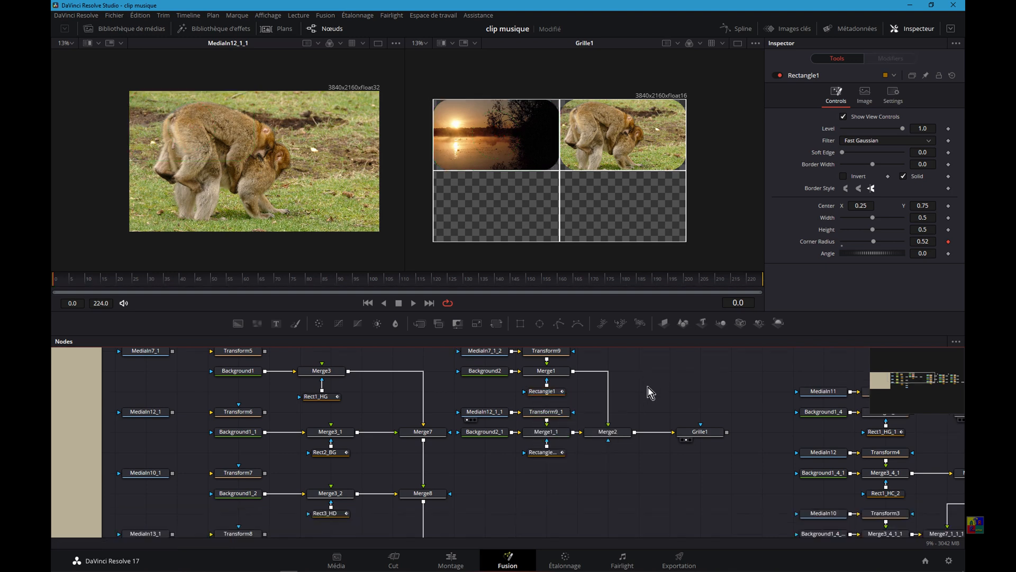
{"action": "left_click_drag", "start_coordinate": [465, 401], "coordinate": [540, 458]}
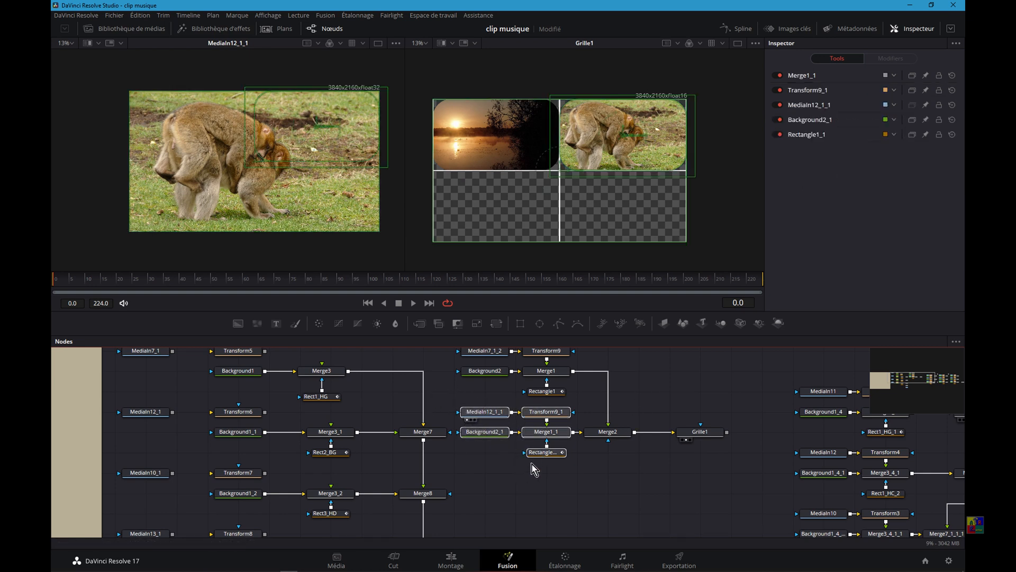
{"action": "left_click_drag", "start_coordinate": [486, 419], "coordinate": [408, 412]}
{"action": "left_click", "coordinate": [494, 418]}
{"action": "left_click_drag", "start_coordinate": [487, 401], "coordinate": [617, 465]}
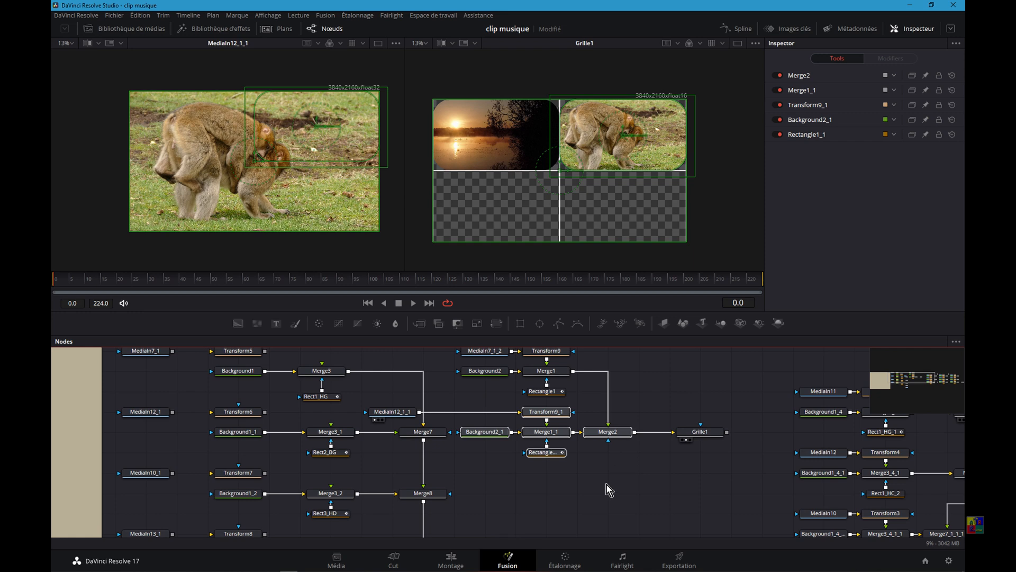
{"action": "left_click", "coordinate": [607, 484]}
{"action": "scroll", "coordinate": [606, 484], "scroll_direction": "down", "scroll_amount": 3}
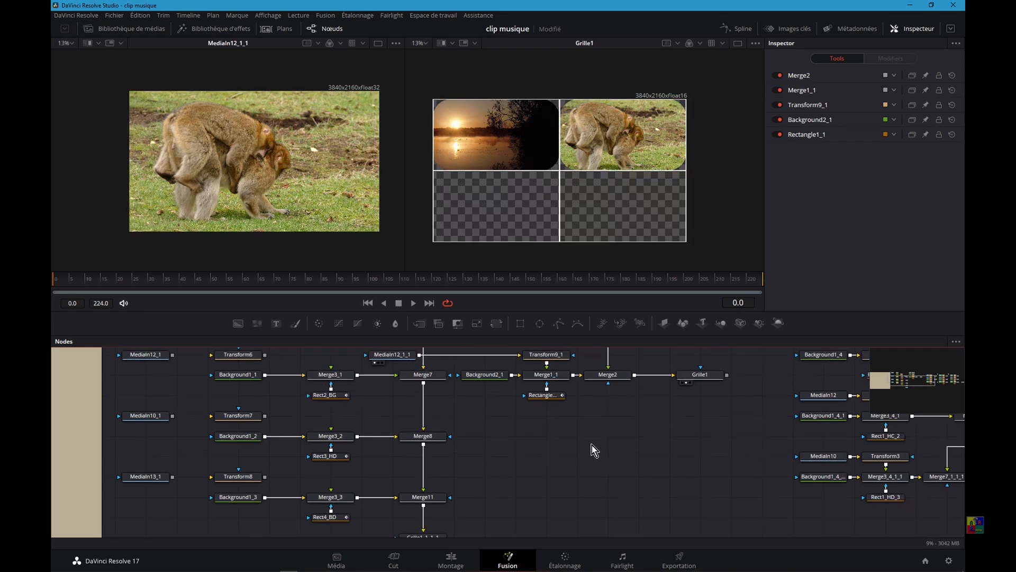
{"action": "key", "text": "ctrl+v"}
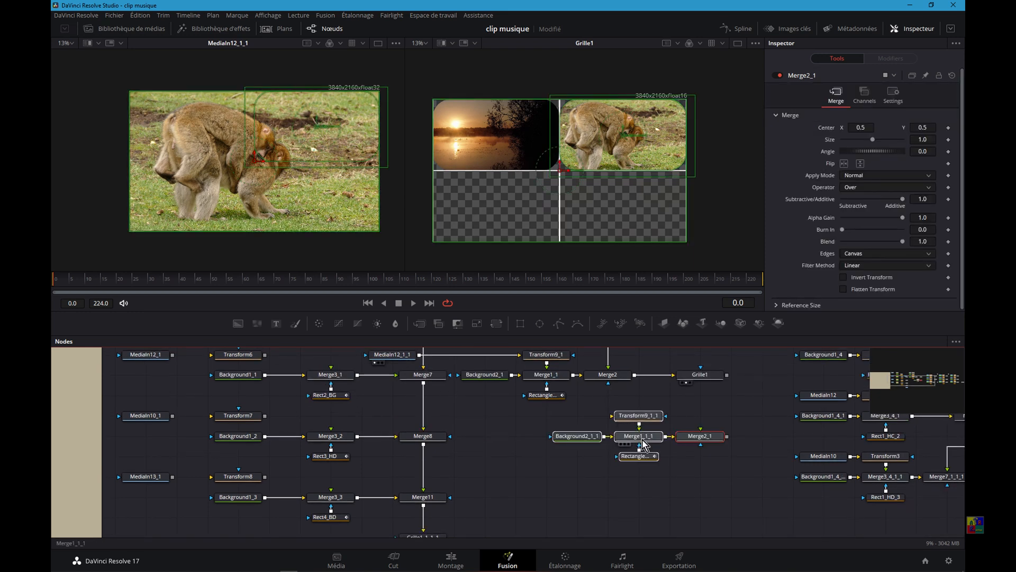
{"action": "left_click_drag", "start_coordinate": [581, 441], "coordinate": [550, 441]}
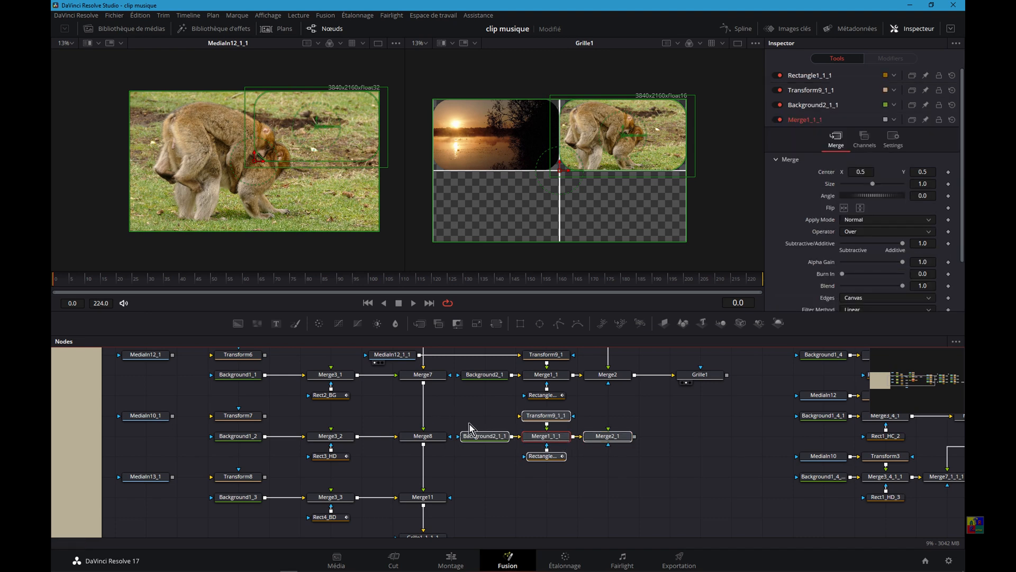
{"action": "scroll", "coordinate": [458, 434], "scroll_direction": "up", "scroll_amount": 2}
{"action": "left_click_drag", "start_coordinate": [387, 389], "coordinate": [480, 389]}
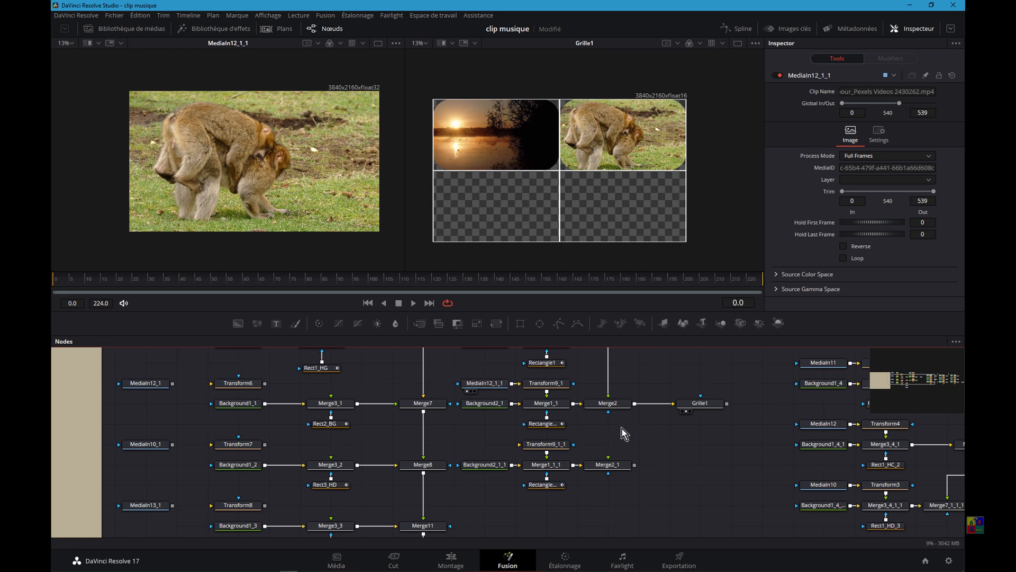
Reroute Merge2's output into Merge2_1 and connect Merge2_1 to Grille1, placing Grille1 beside it.
{"action": "left_click_drag", "start_coordinate": [657, 404], "coordinate": [608, 466]}
{"action": "left_click_drag", "start_coordinate": [699, 406], "coordinate": [699, 472]}
{"action": "left_click_drag", "start_coordinate": [635, 465], "coordinate": [678, 469]}
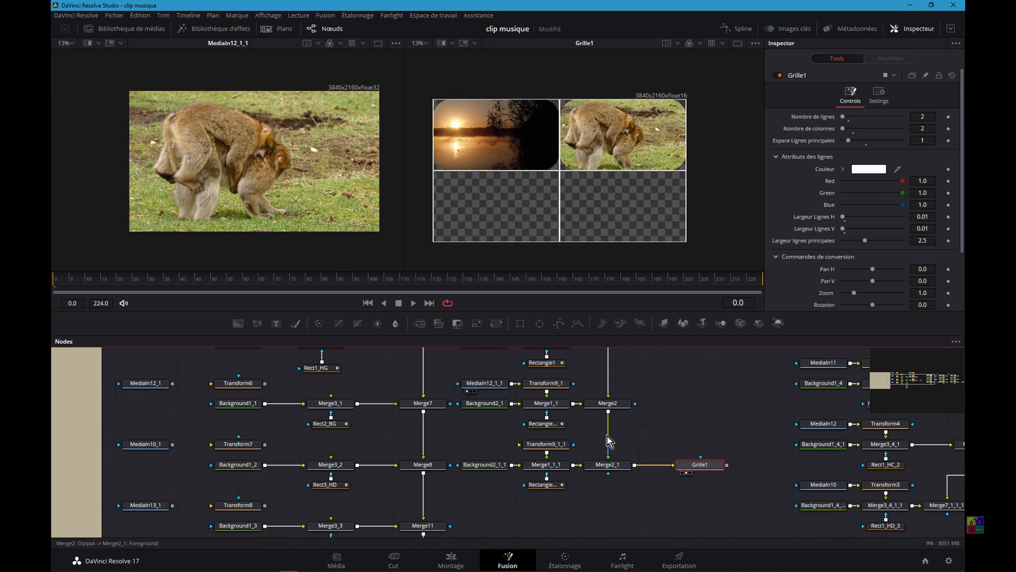
Display the Rectangle1_1_1 mask in the first viewer and move it to the frame's lower-left quarter, centred at about 0.253, 0.242.
{"action": "scroll", "coordinate": [609, 440], "scroll_direction": "up", "scroll_amount": 3}
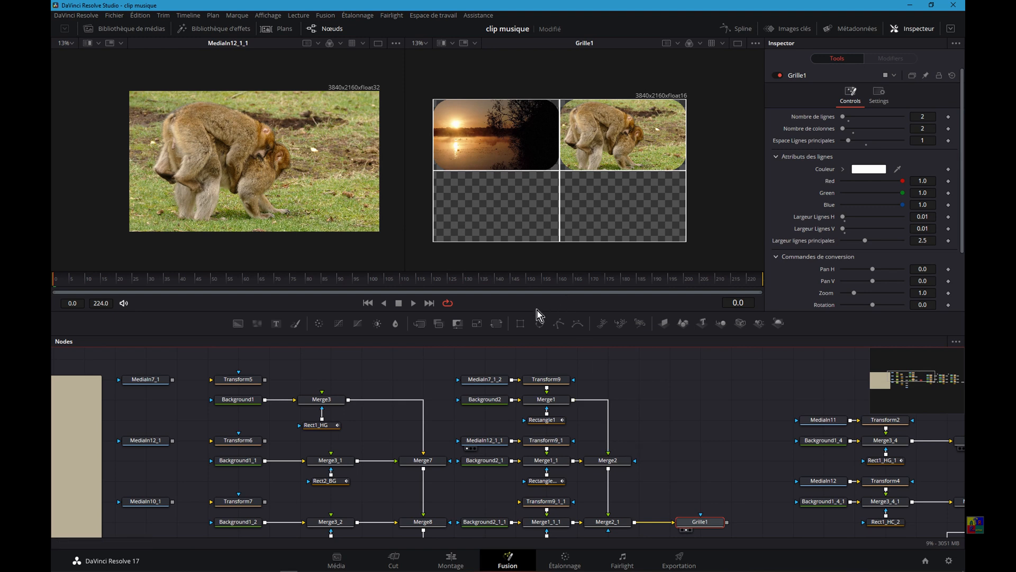
{"action": "left_click_drag", "start_coordinate": [541, 305], "coordinate": [545, 251]}
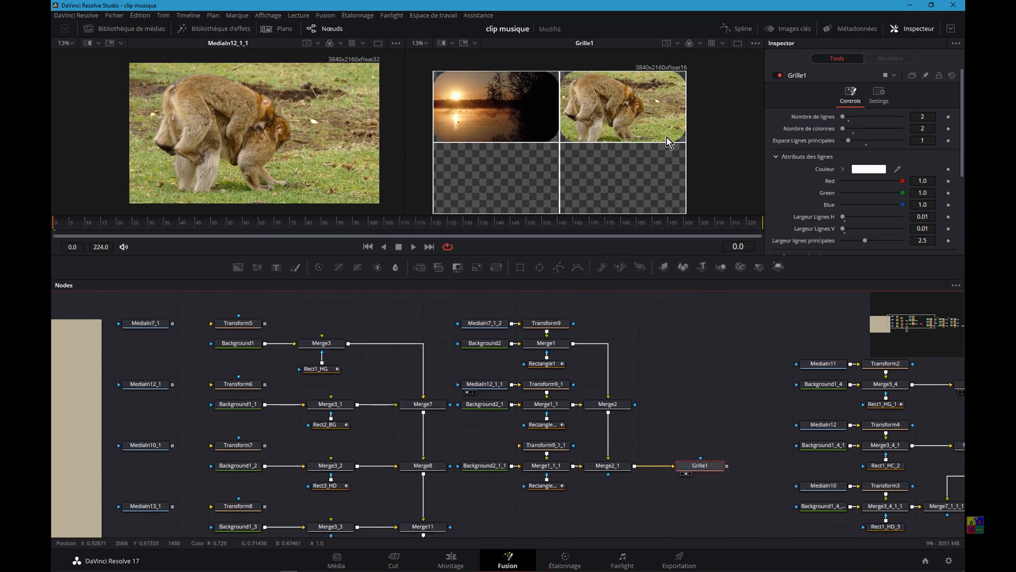
{"action": "left_click", "coordinate": [537, 488]}
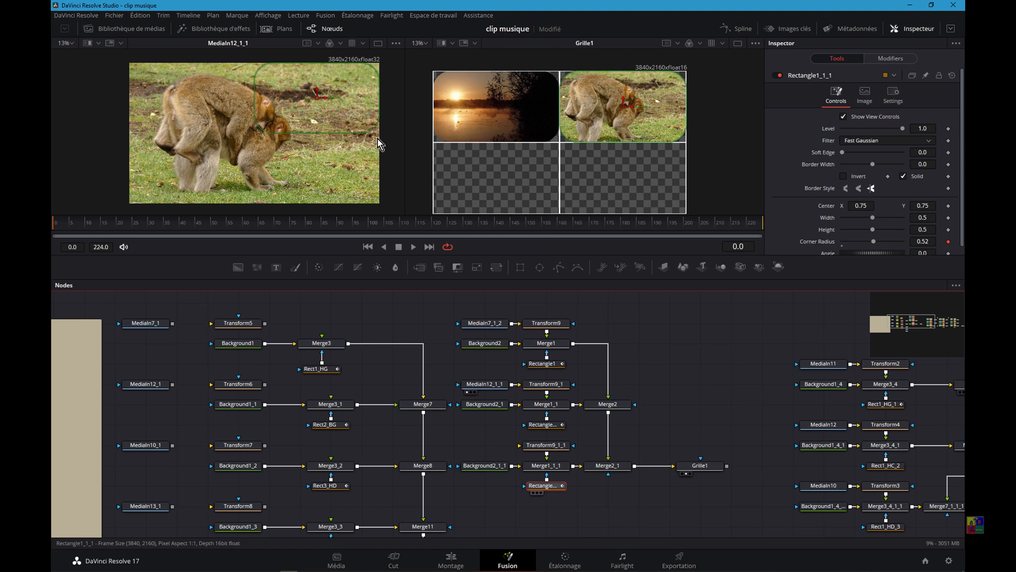
{"action": "key", "text": "1"}
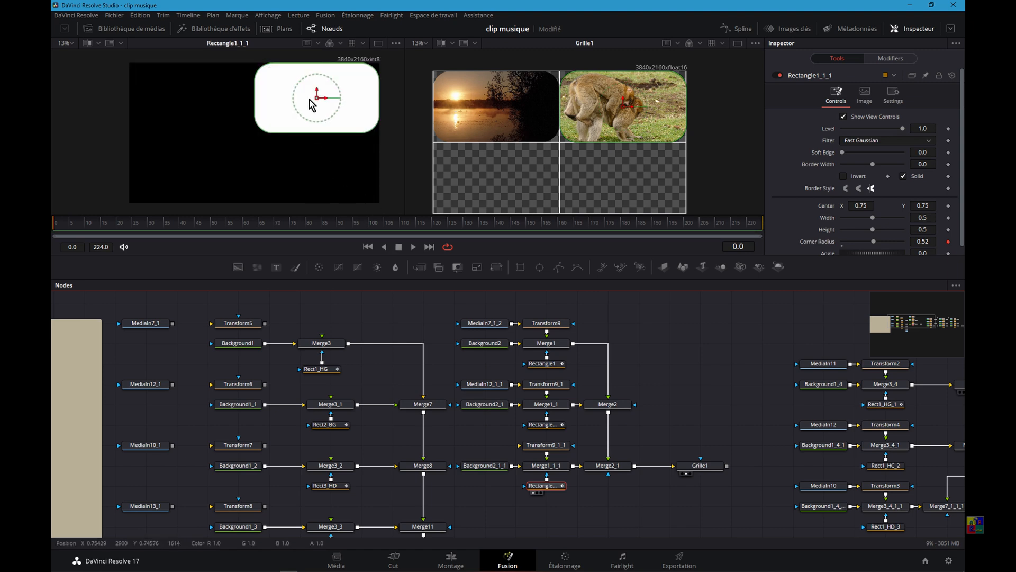
{"action": "mouse_move", "coordinate": [317, 99]}
{"action": "left_mouse_down"}
{"action": "mouse_move", "coordinate": [275, 152]}
{"action": "mouse_move", "coordinate": [236, 170]}
{"action": "mouse_move", "coordinate": [193, 169]}
{"action": "left_mouse_up"}
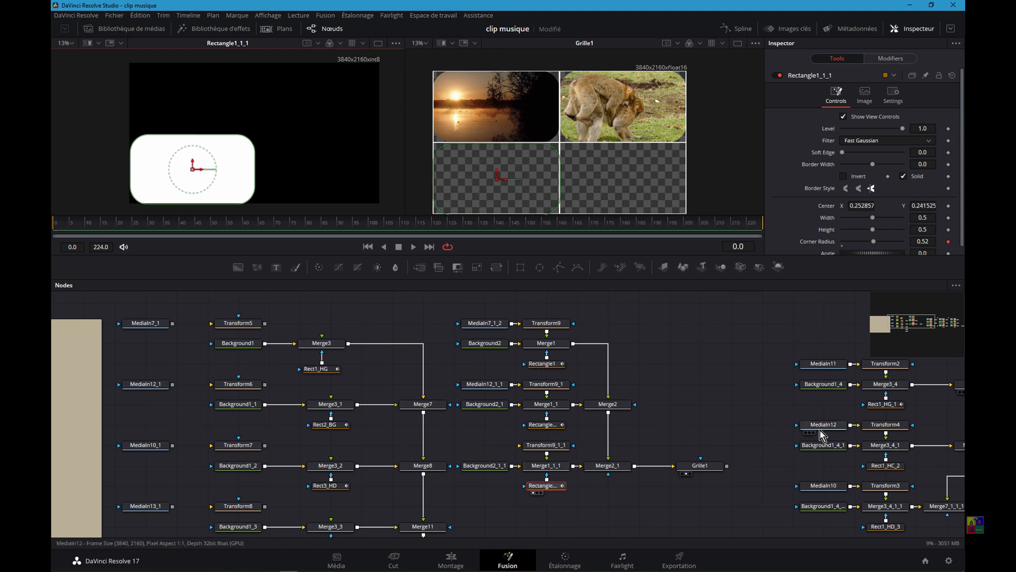
Set the Rectangle1_1_1 mask's center to X 0.25 and Y 0.25.
{"action": "scroll", "coordinate": [892, 221], "scroll_direction": "down", "scroll_amount": 1}
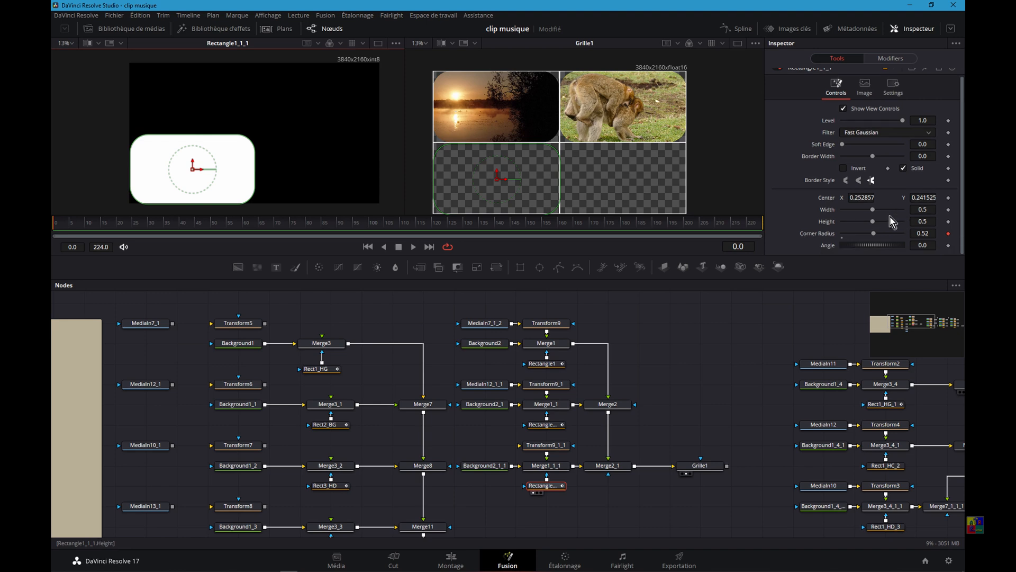
{"action": "left_click", "coordinate": [861, 199]}
{"action": "key", "text": "Delete"}
{"action": "key", "text": "Delete"}
{"action": "key", "text": "Delete"}
{"action": "key", "text": "Delete"}
{"action": "key", "text": "Delete"}
{"action": "key", "text": "Tab"}
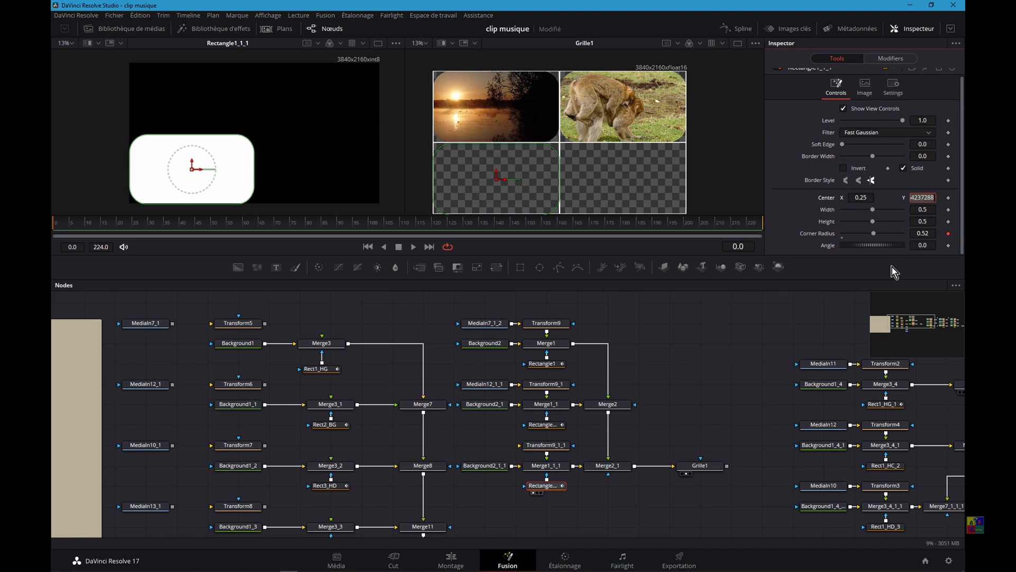
{"action": "type", "text": "0.25"}
{"action": "key", "text": "Tab"}
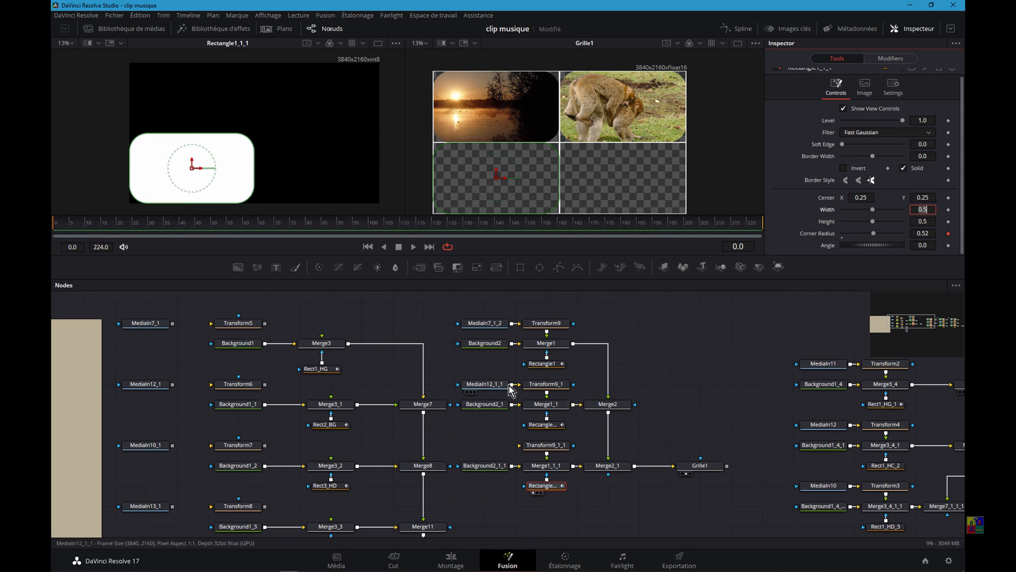
Connect MediaIn12_1_1 to Transform9_1_1 and move that transform to the lower-left quarter, centred at about 0.264, 0.261.
{"action": "left_click_drag", "start_coordinate": [513, 385], "coordinate": [520, 447]}
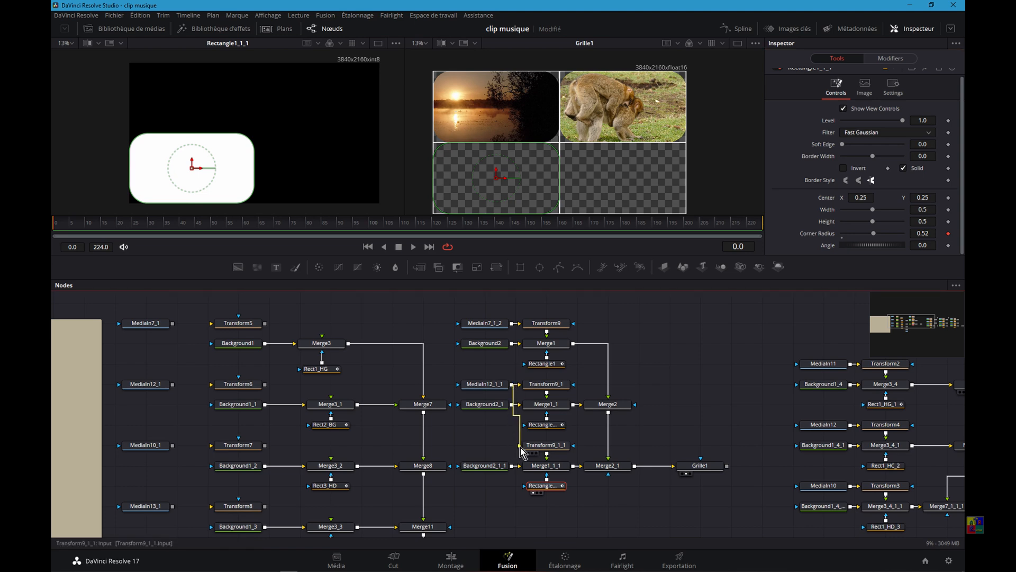
{"action": "left_click_drag", "start_coordinate": [519, 447], "coordinate": [519, 447]}
{"action": "left_click", "coordinate": [545, 448]}
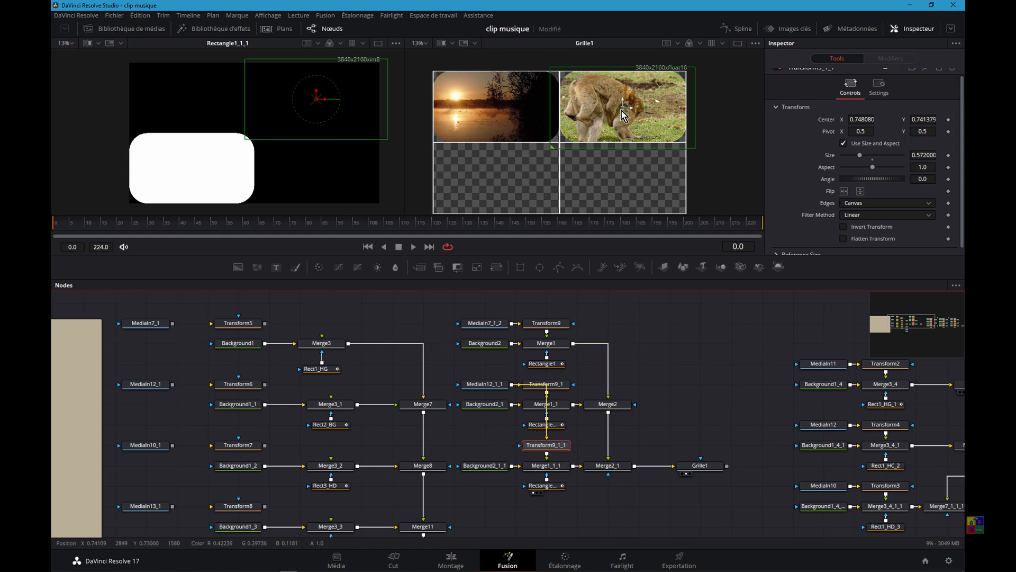
{"action": "left_click_drag", "start_coordinate": [624, 109], "coordinate": [503, 184]}
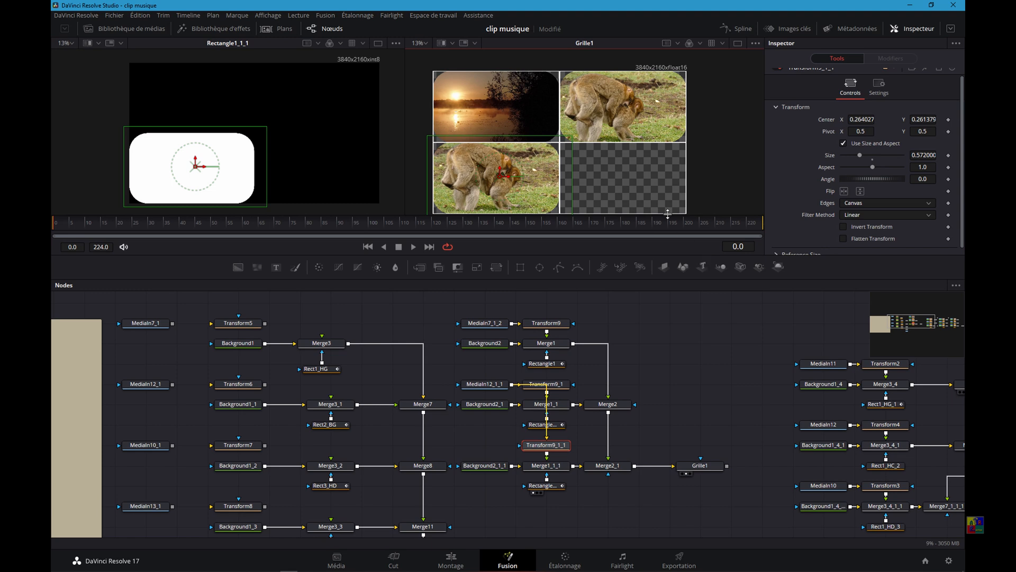
Set the Rectangle1 mask's corner radius to 0.386 and open the Rectangle1_1_1 mask's settings.
{"action": "scroll", "coordinate": [692, 366], "scroll_direction": "up", "scroll_amount": 2}
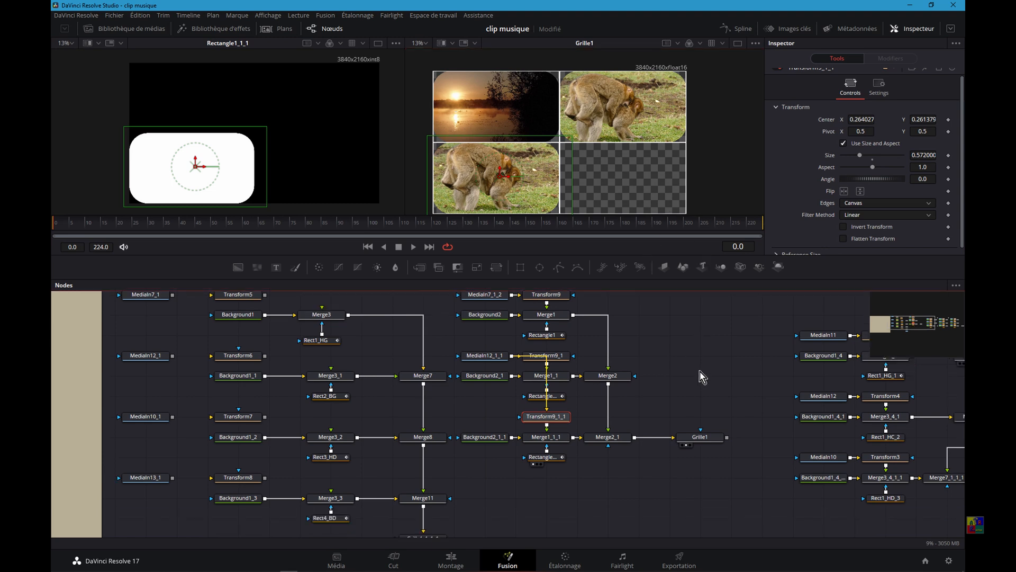
{"action": "scroll", "coordinate": [692, 364], "scroll_direction": "down", "scroll_amount": 4}
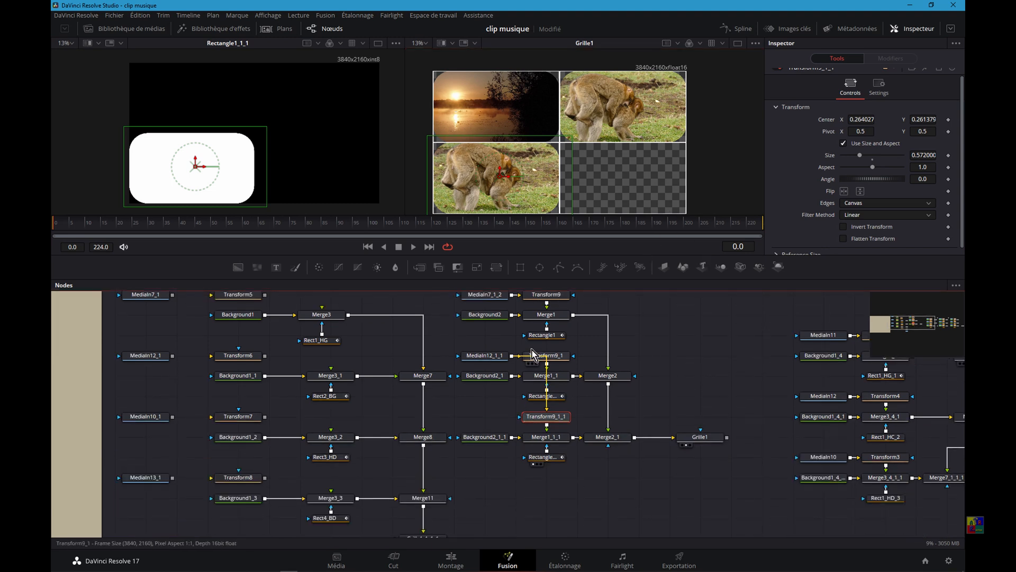
{"action": "left_click", "coordinate": [538, 338]}
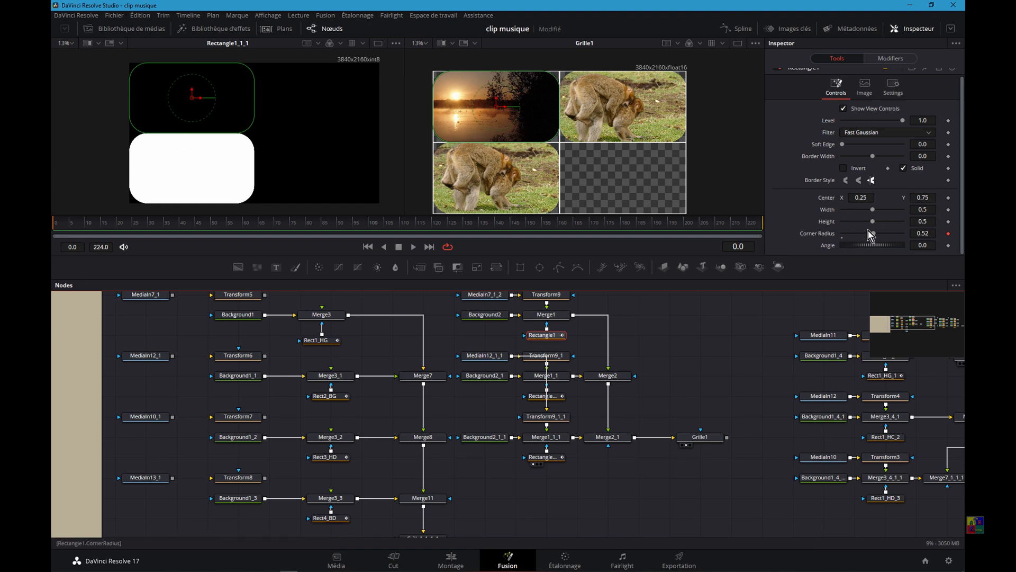
{"action": "mouse_move", "coordinate": [873, 233]}
{"action": "left_mouse_down"}
{"action": "mouse_move", "coordinate": [917, 236]}
{"action": "mouse_move", "coordinate": [821, 252]}
{"action": "mouse_move", "coordinate": [869, 240]}
{"action": "left_mouse_up"}
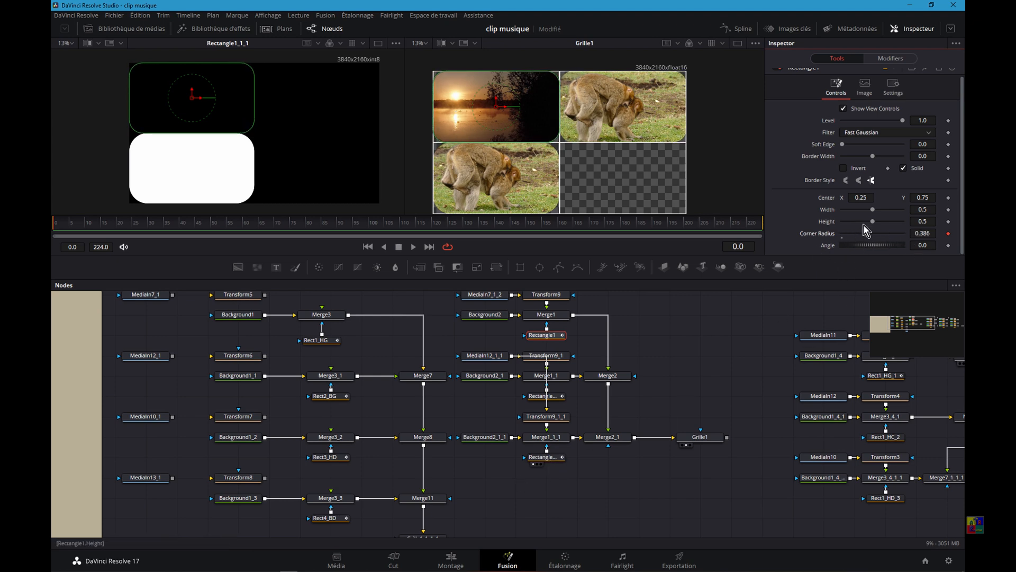
{"action": "left_click", "coordinate": [547, 458]}
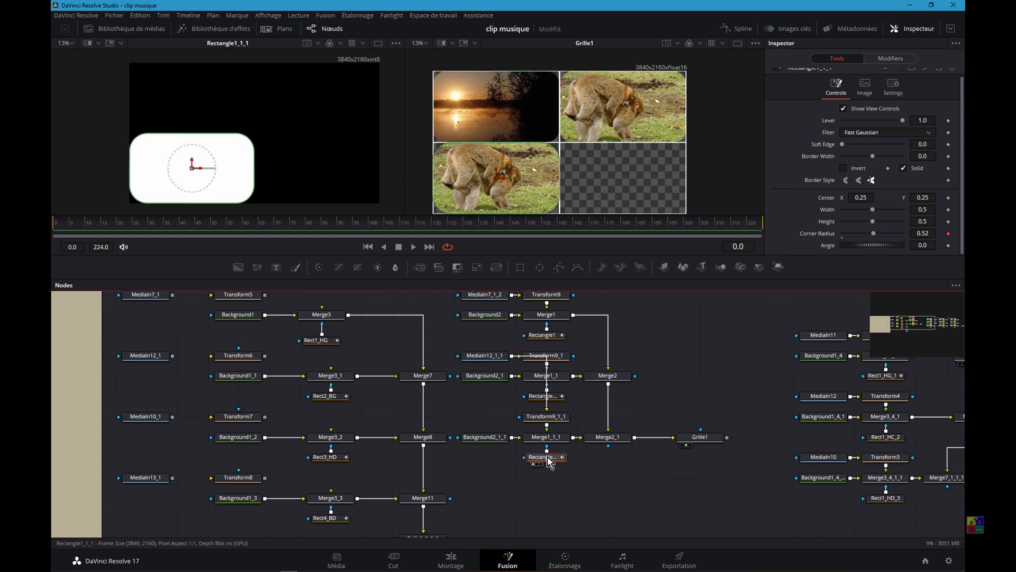
Remove the published link from the Rectangle1_1_1 mask's corner radius.
{"action": "right_click", "coordinate": [810, 240]}
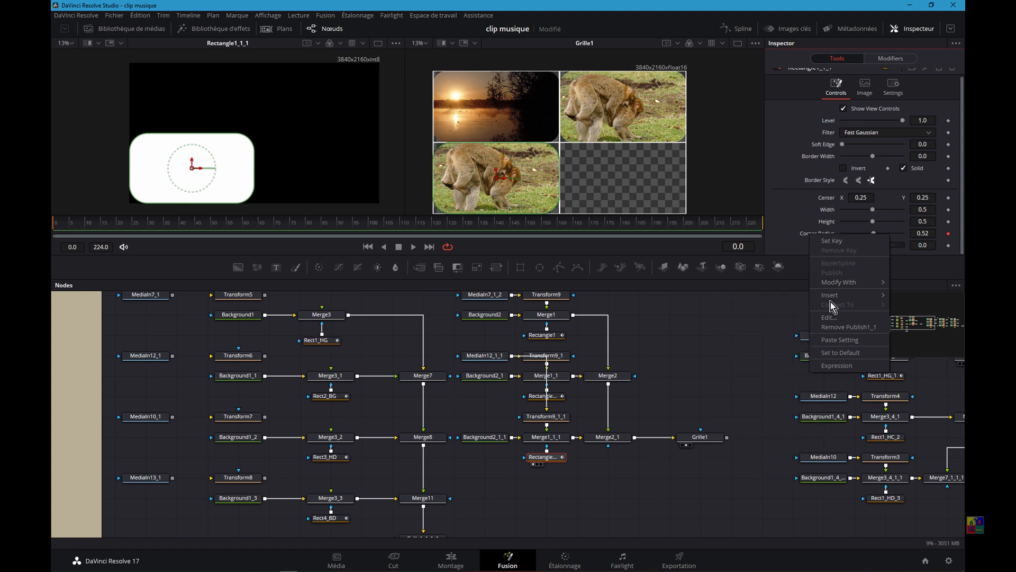
{"action": "mouse_move", "coordinate": [839, 281]}
{"action": "left_click", "coordinate": [722, 354]}
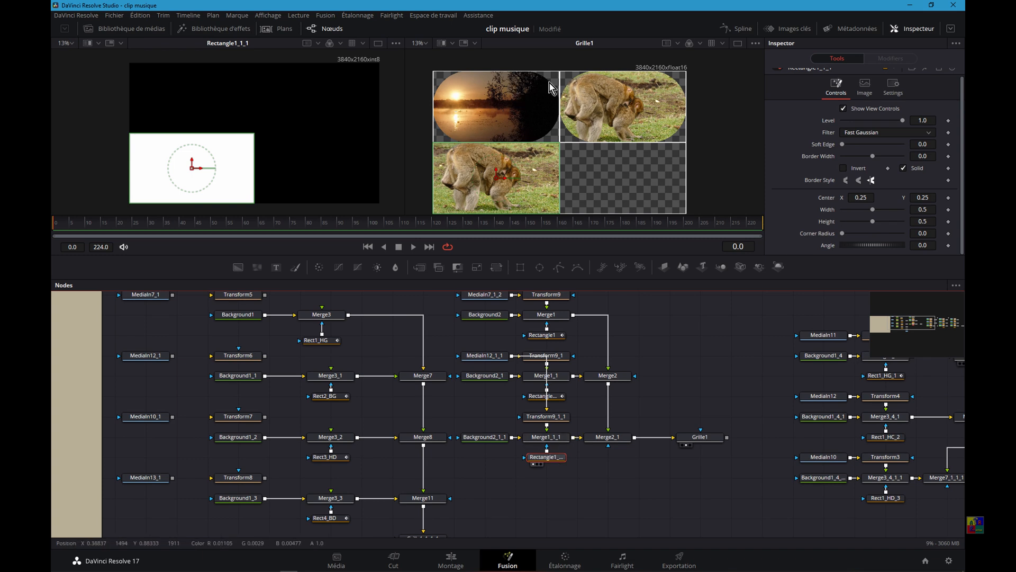
Connect the Rectangle1_1_1 mask's corner radius to Rectangle1's Corner Radius, and set Rectangle1's radius to 0.425.
{"action": "right_click", "coordinate": [822, 235]}
{"action": "left_click", "coordinate": [807, 234]}
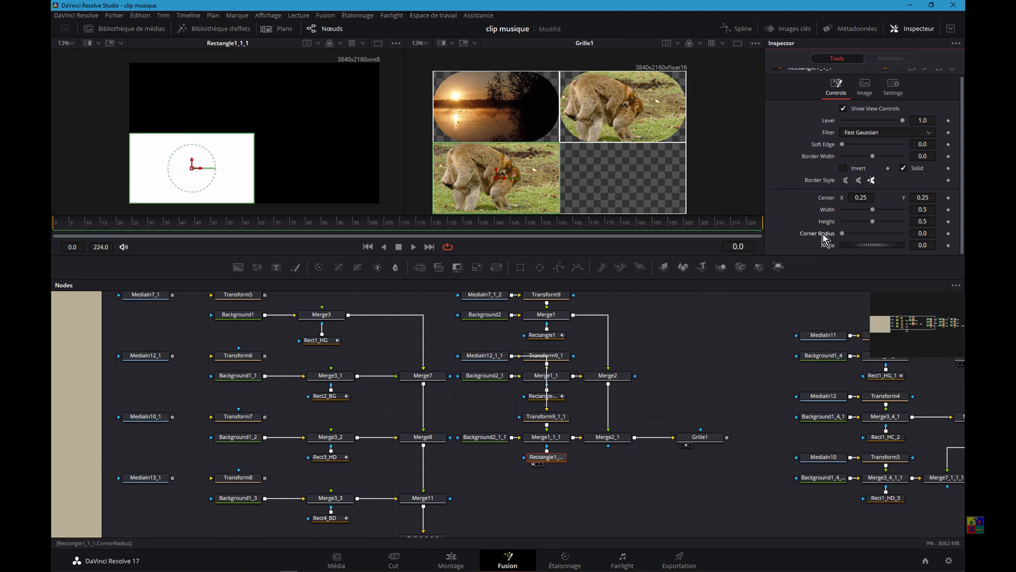
{"action": "right_click", "coordinate": [824, 239]}
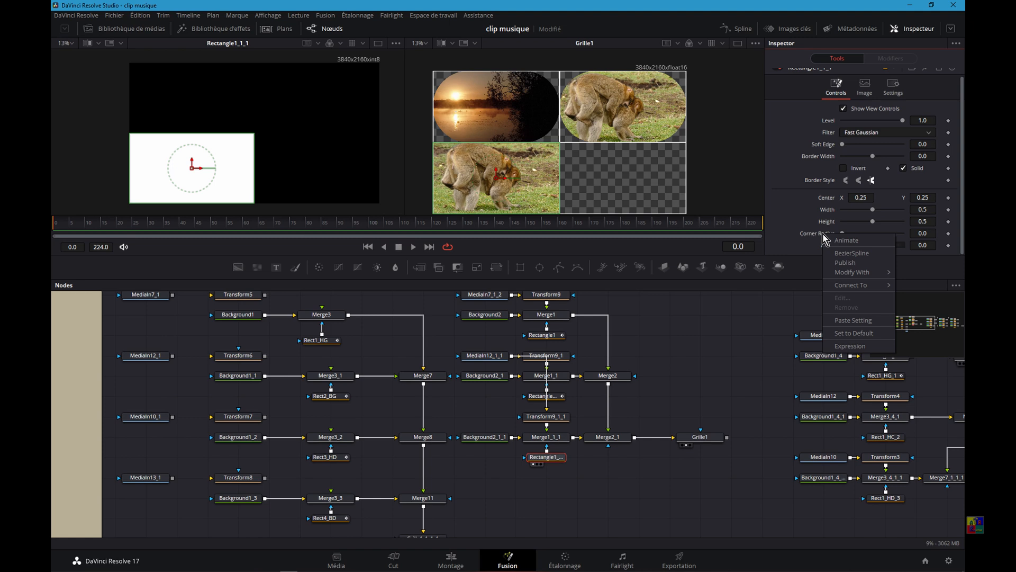
{"action": "mouse_move", "coordinate": [857, 287]}
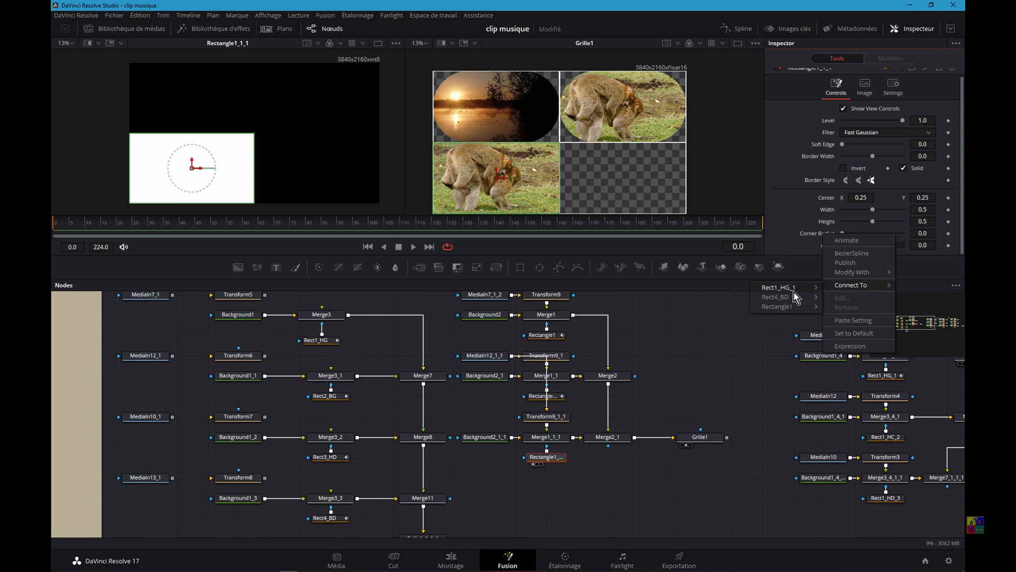
{"action": "mouse_move", "coordinate": [785, 311]}
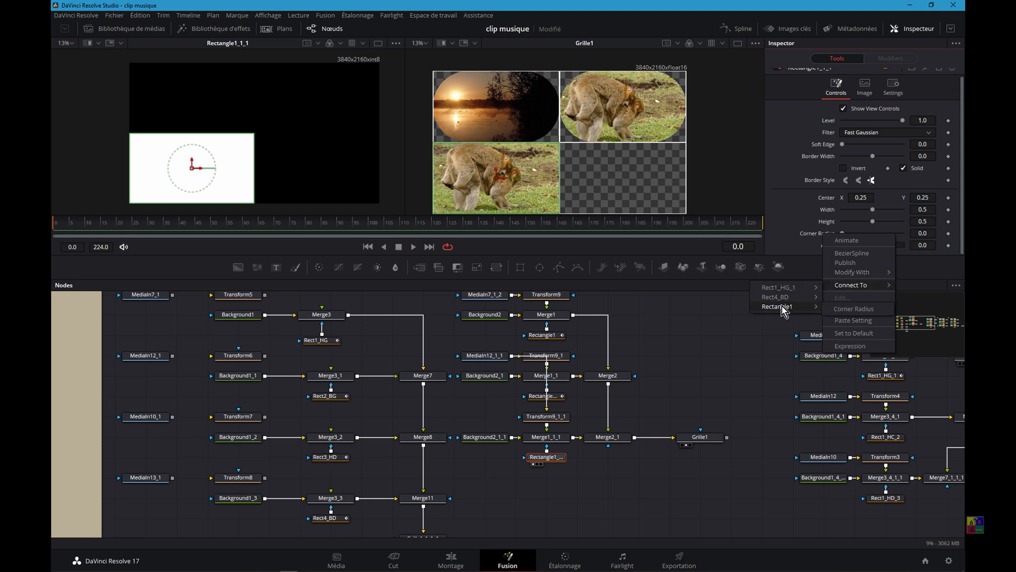
{"action": "left_click", "coordinate": [847, 310]}
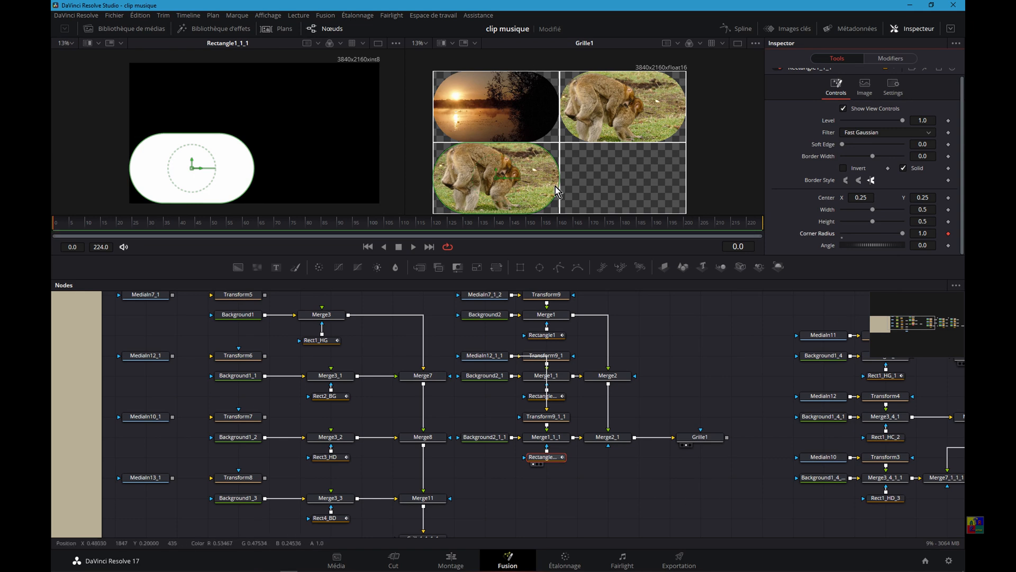
{"action": "left_click", "coordinate": [548, 338]}
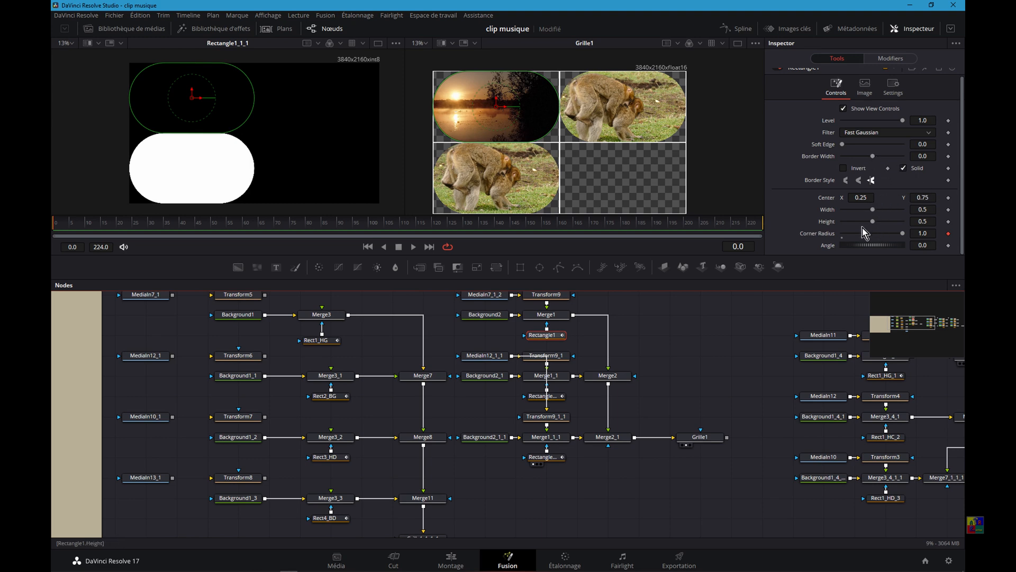
{"action": "left_click_drag", "start_coordinate": [900, 233], "coordinate": [863, 241]}
Duplicate the group of Transform9_1_1, Background2_1_1, Merge1_1_1, Rectangle1_1_1 and Merge2_1, aligning the copy directly below the original.
{"action": "left_click_drag", "start_coordinate": [458, 411], "coordinate": [625, 466]}
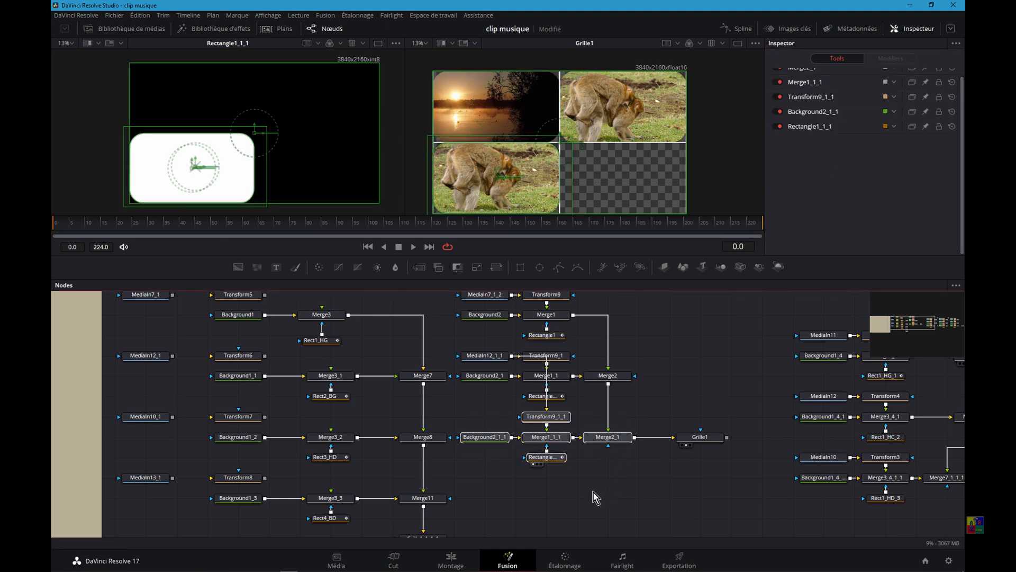
{"action": "key", "text": "ctrl+v"}
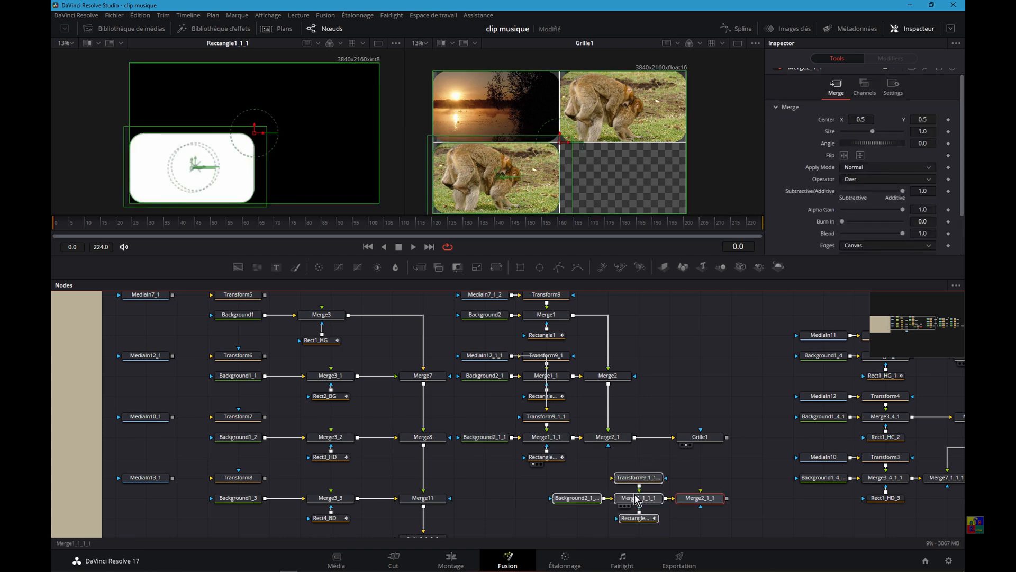
{"action": "left_click_drag", "start_coordinate": [636, 500], "coordinate": [545, 500]}
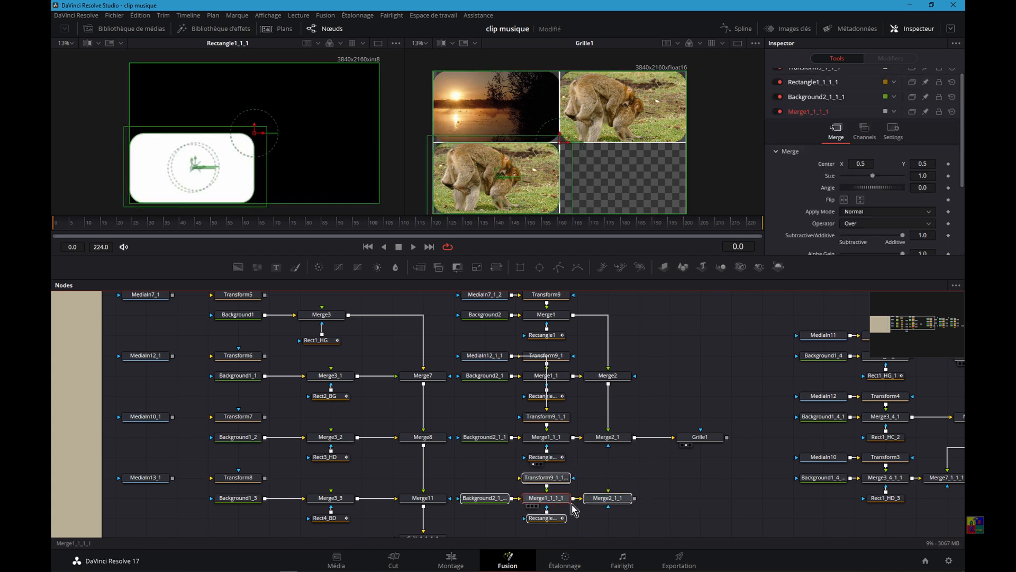
{"action": "left_click", "coordinate": [687, 485]}
Move the duplicated rectangle mask to the frame's lower-right quarter and set its center X to 0.75.
{"action": "scroll", "coordinate": [687, 479], "scroll_direction": "down", "scroll_amount": 3}
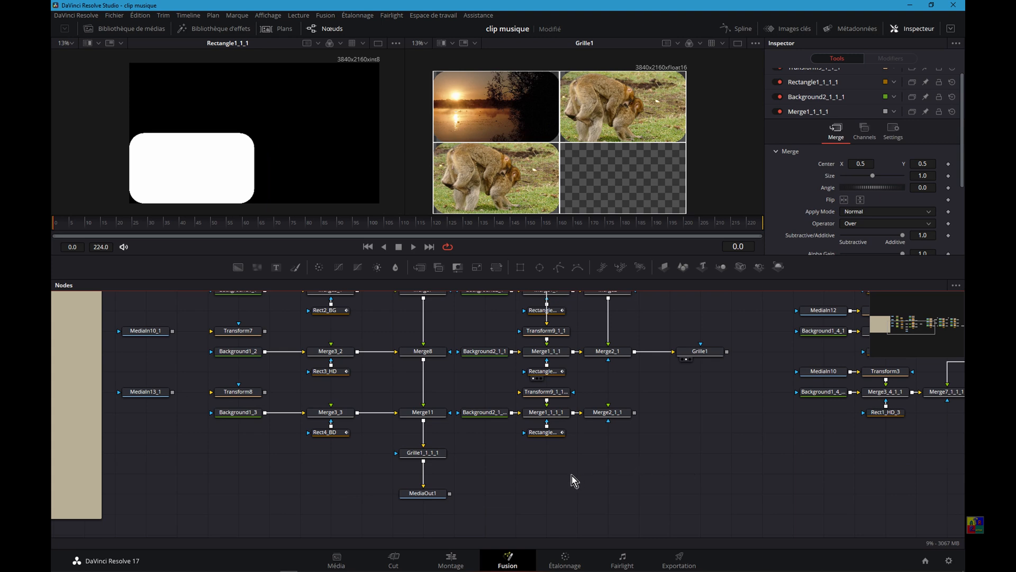
{"action": "left_click", "coordinate": [545, 432]}
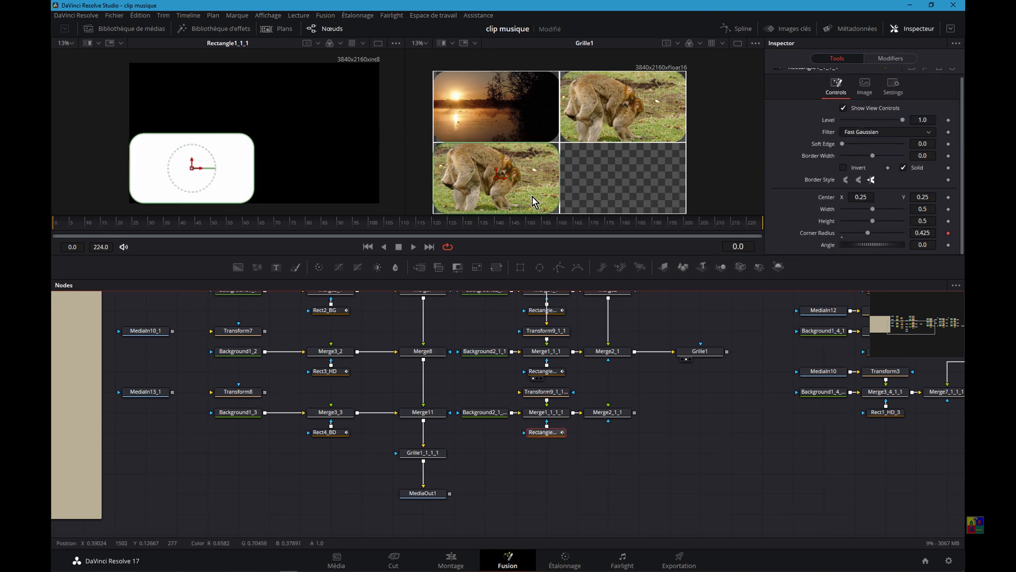
{"action": "left_click_drag", "start_coordinate": [507, 179], "coordinate": [633, 187]}
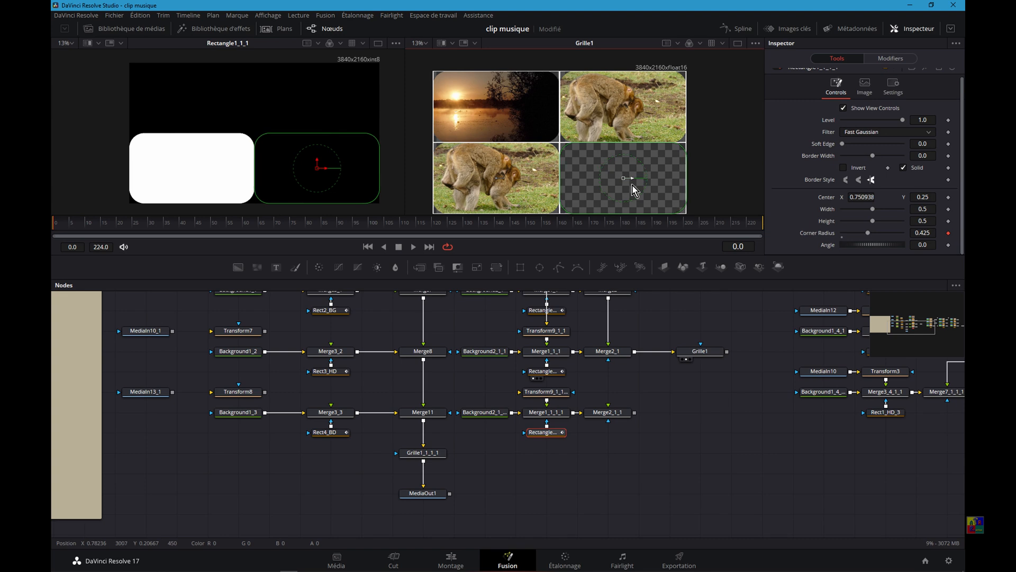
{"action": "left_click", "coordinate": [549, 435]}
{"action": "left_click", "coordinate": [863, 197]}
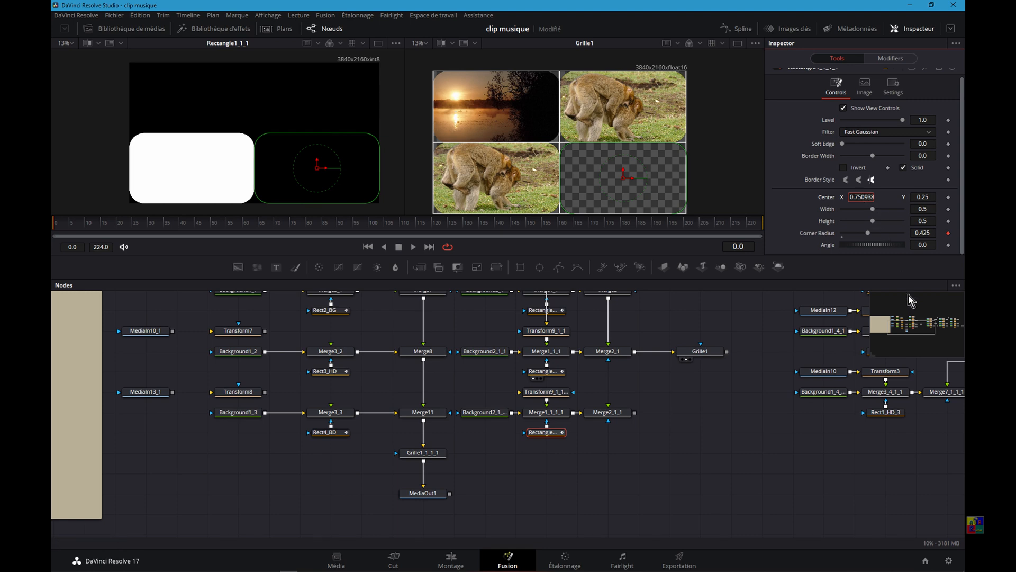
{"action": "key", "text": "Tab"}
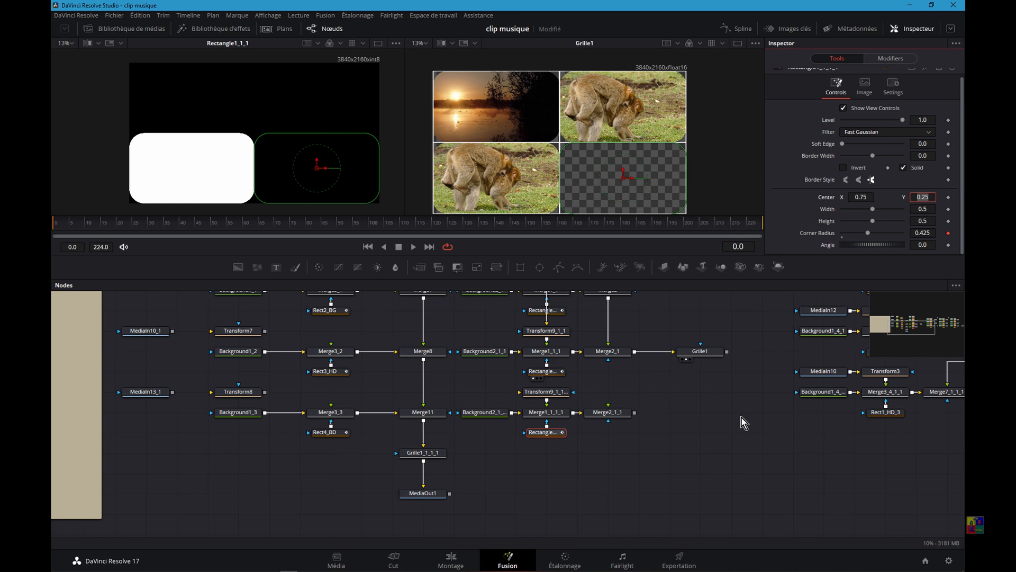
Reset the duplicated mask's corner radius to its default and connect it to Rectangle1's Corner Radius.
{"action": "left_click", "coordinate": [551, 434]}
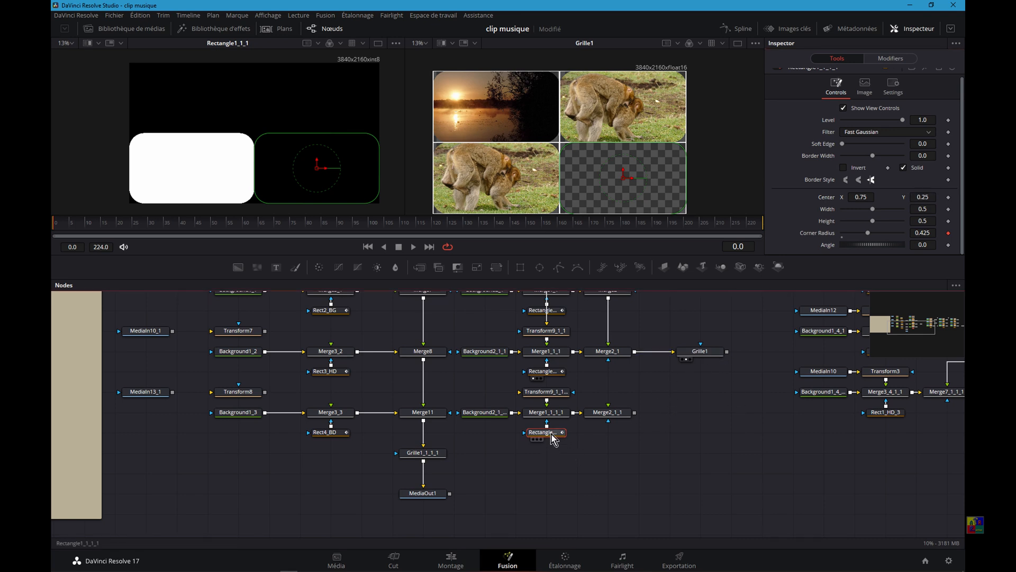
{"action": "double_click", "coordinate": [807, 234]}
{"action": "right_click", "coordinate": [808, 236]}
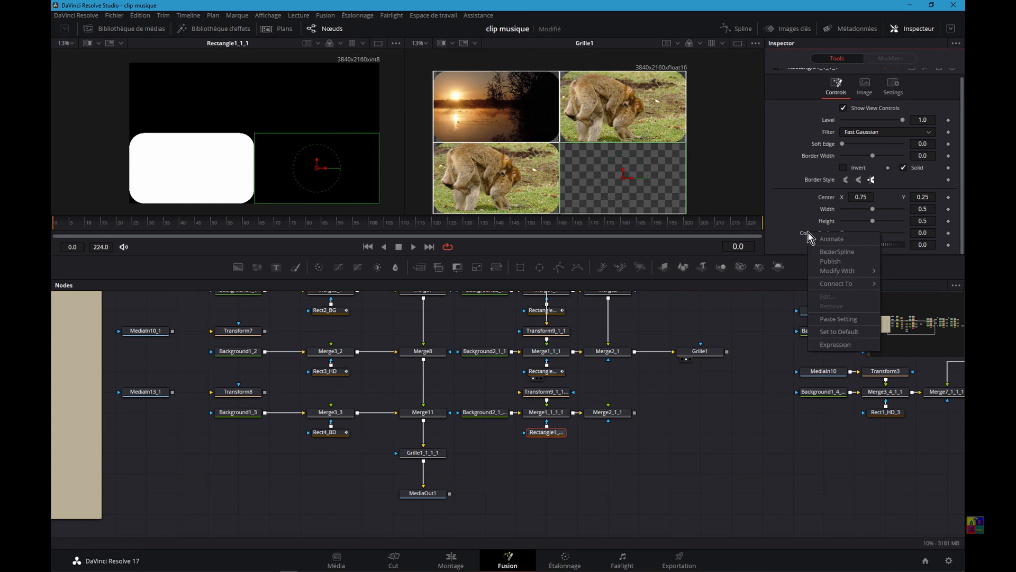
{"action": "mouse_move", "coordinate": [845, 289]}
{"action": "mouse_move", "coordinate": [911, 306]}
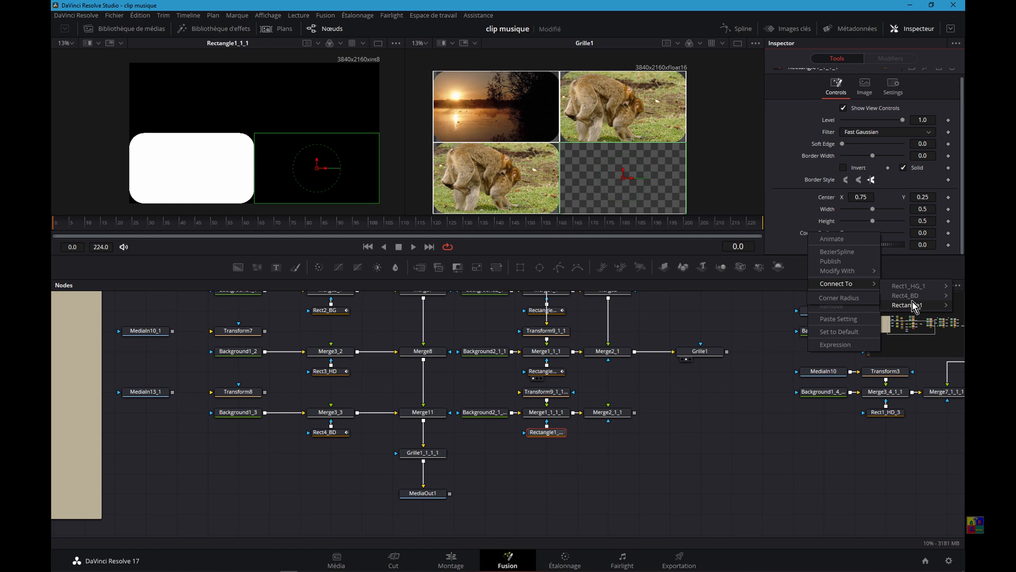
{"action": "left_click", "coordinate": [840, 312]}
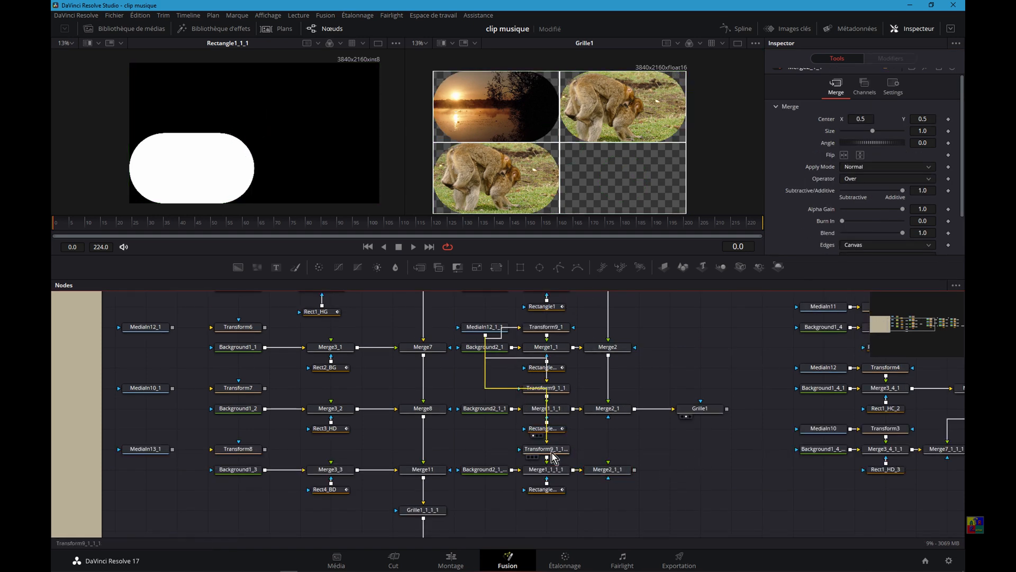
Move Transform9_1_1_1 to the frame's lower-right quarter, centred at about 0.757, 0.238.
{"action": "left_click", "coordinate": [541, 450]}
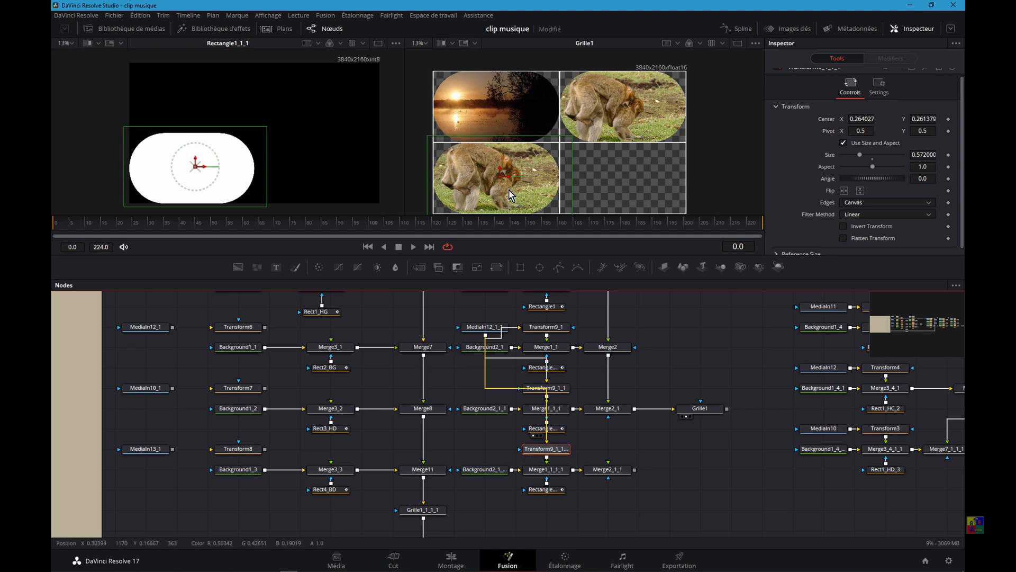
{"action": "left_click_drag", "start_coordinate": [503, 179], "coordinate": [625, 182]}
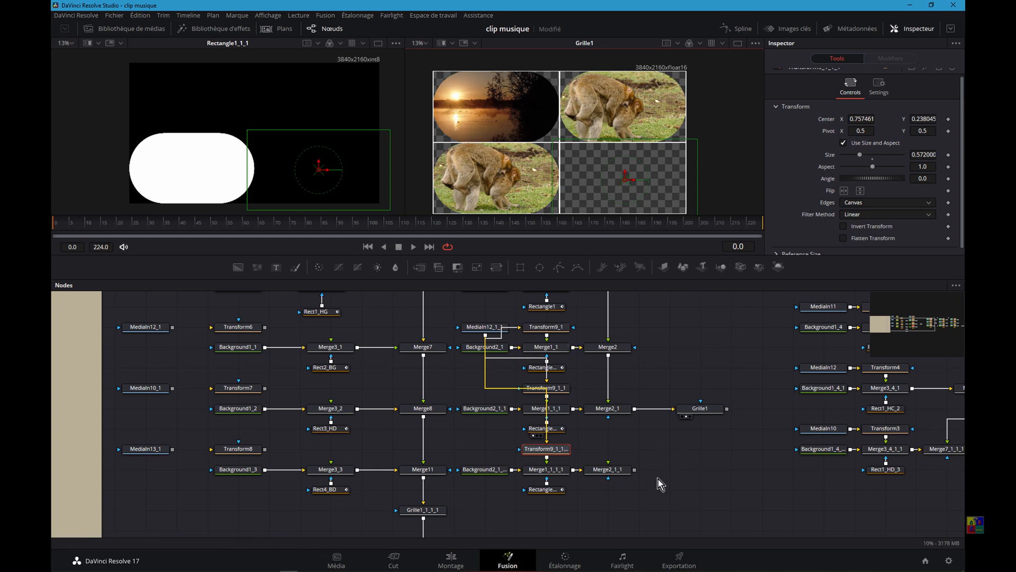
Reroute Merge2_1 into Merge2_1_1, lower Grille1 to that row and feed it from Merge2_1_1.
{"action": "left_click_drag", "start_coordinate": [662, 412], "coordinate": [611, 469]}
{"action": "left_click_drag", "start_coordinate": [698, 410], "coordinate": [699, 472]}
{"action": "left_click_drag", "start_coordinate": [635, 469], "coordinate": [674, 469]}
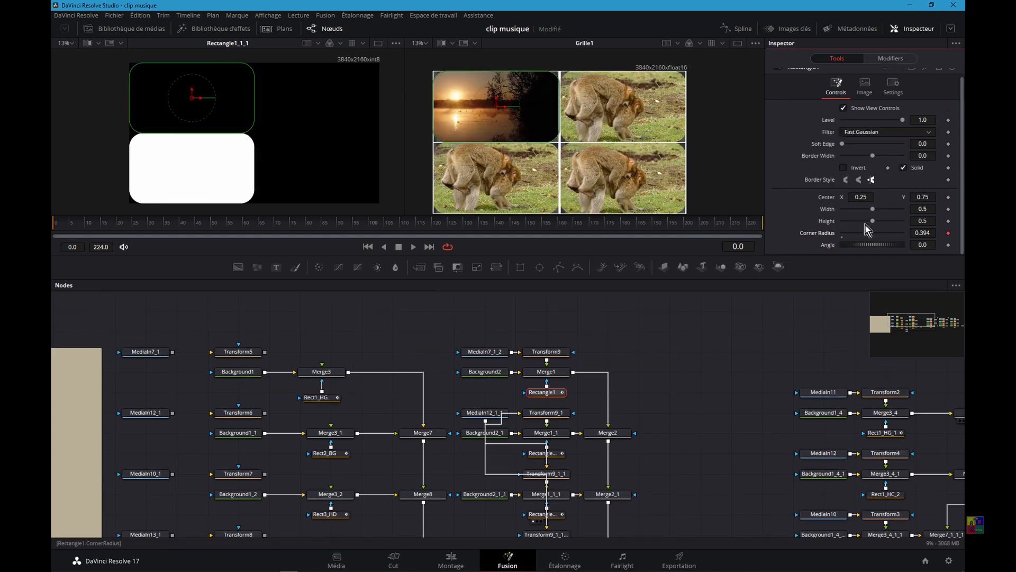
Set the Rectangle1 mask's corner radius to 0.63 and reposition Grille1 close beside Merge2_1_1.
{"action": "mouse_move", "coordinate": [865, 224]}
{"action": "left_mouse_down"}
{"action": "mouse_move", "coordinate": [904, 229]}
{"action": "mouse_move", "coordinate": [865, 227]}
{"action": "mouse_move", "coordinate": [880, 228]}
{"action": "left_mouse_up"}
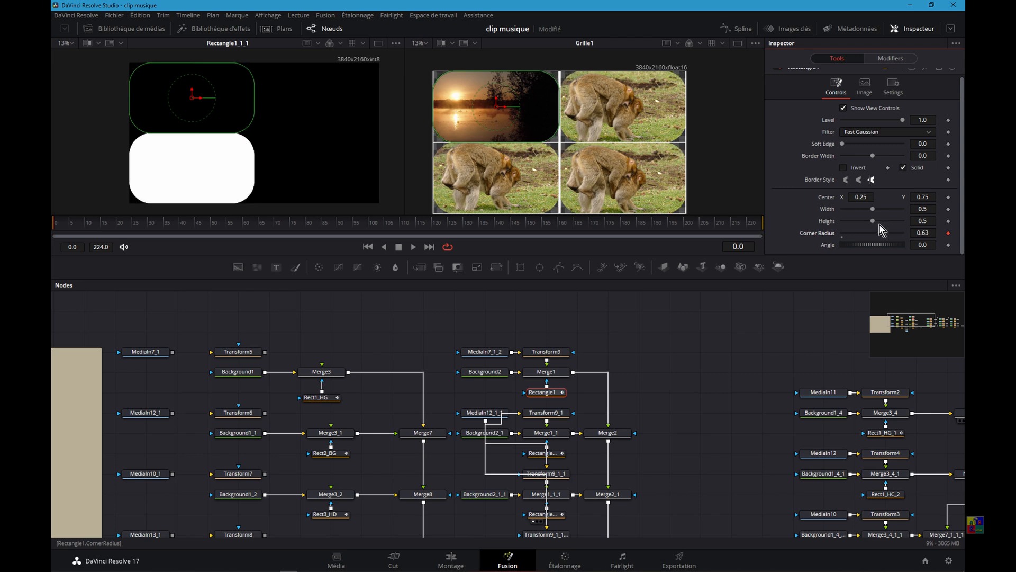
{"action": "scroll", "coordinate": [696, 370], "scroll_direction": "down", "scroll_amount": 5}
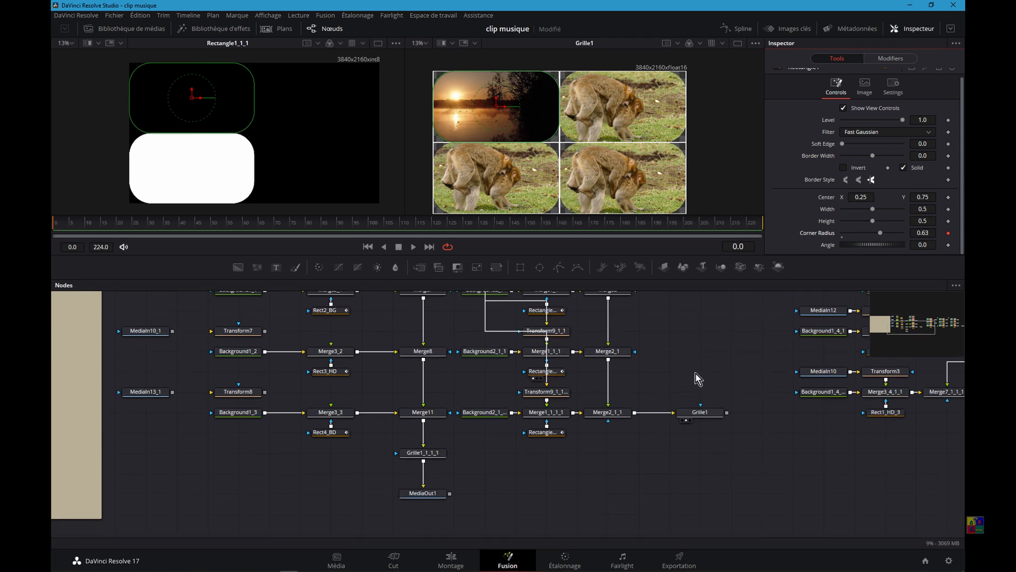
{"action": "left_click_drag", "start_coordinate": [694, 413], "coordinate": [632, 474]}
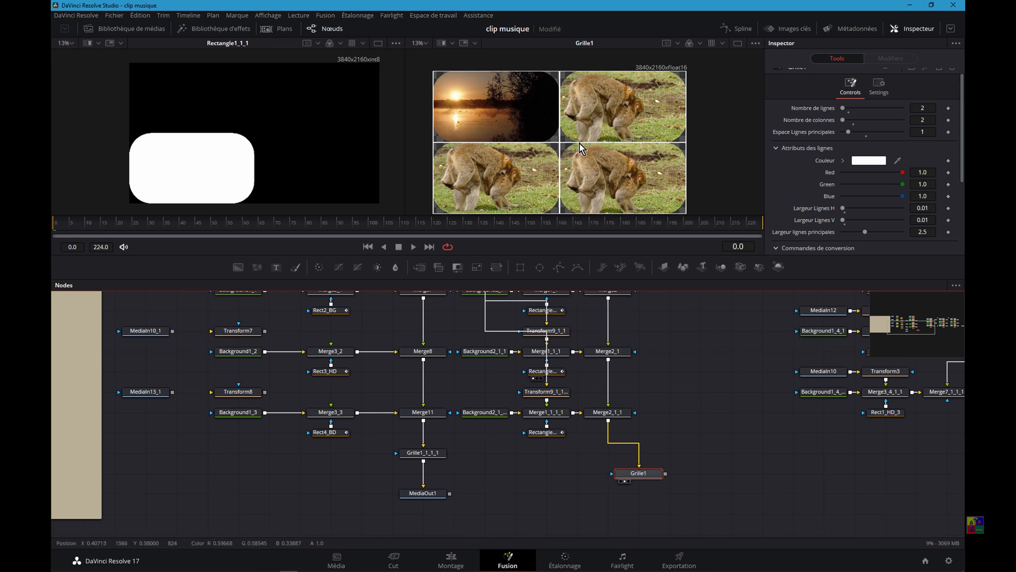
{"action": "left_click", "coordinate": [617, 412]}
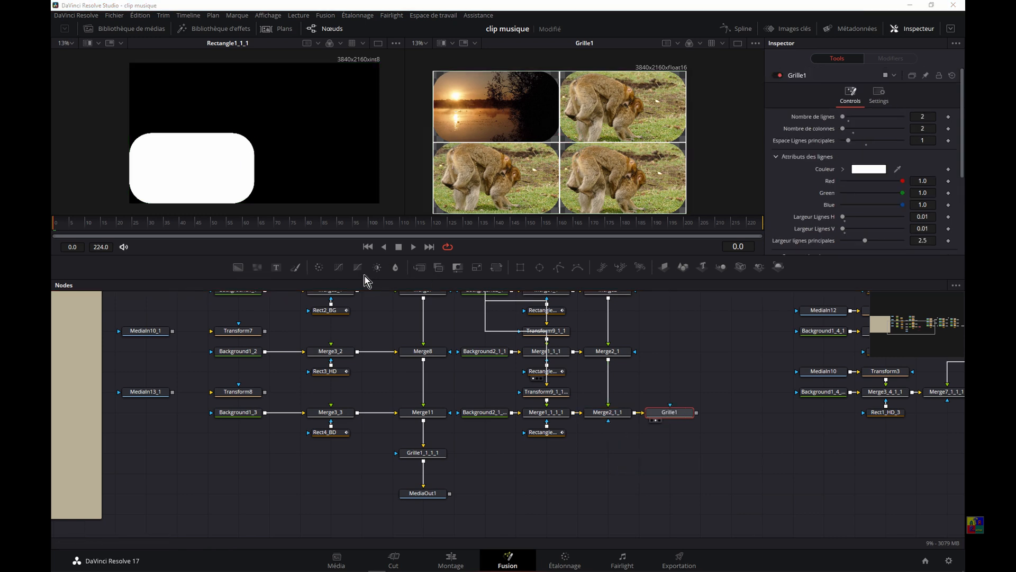
Add a Background node below the last group and detach Grille1 from Merge2_1_1, placing it lower in the graph.
{"action": "left_click_drag", "start_coordinate": [238, 267], "coordinate": [582, 460]}
{"action": "left_click_drag", "start_coordinate": [640, 413], "coordinate": [655, 475]}
{"action": "left_click_drag", "start_coordinate": [635, 412], "coordinate": [624, 435]}
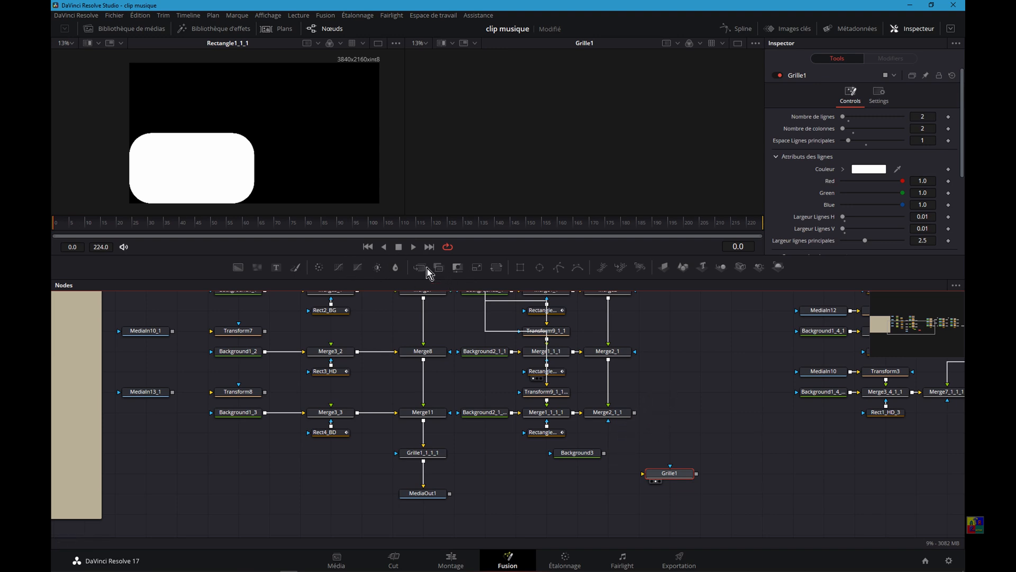
Add a Merge after Background3, connect Merge2_1_1 as its foreground and feed its output into Grille1.
{"action": "left_click_drag", "start_coordinate": [427, 267], "coordinate": [637, 453]}
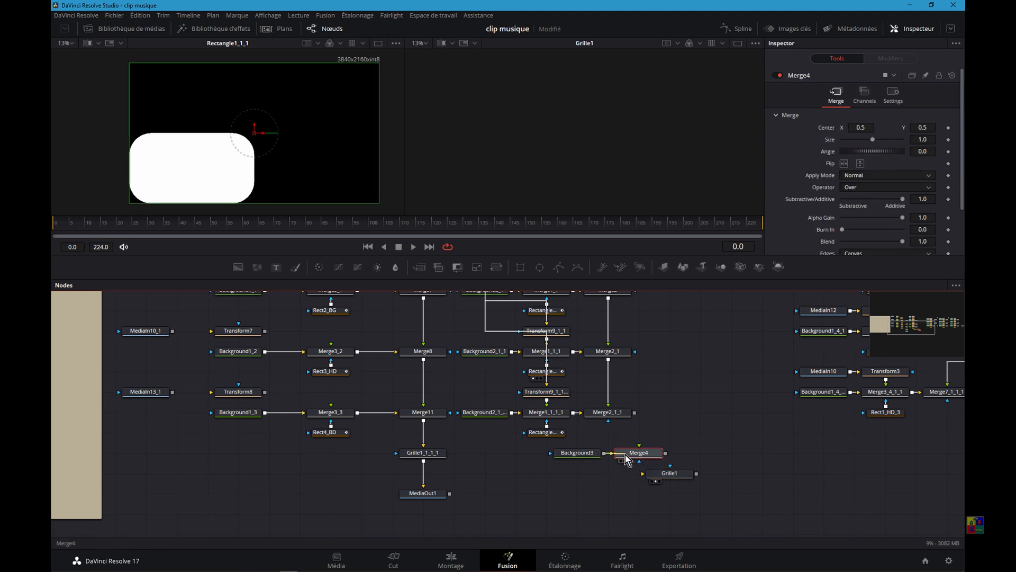
{"action": "left_click_drag", "start_coordinate": [650, 474], "coordinate": [679, 455]}
{"action": "left_click_drag", "start_coordinate": [635, 412], "coordinate": [641, 454]}
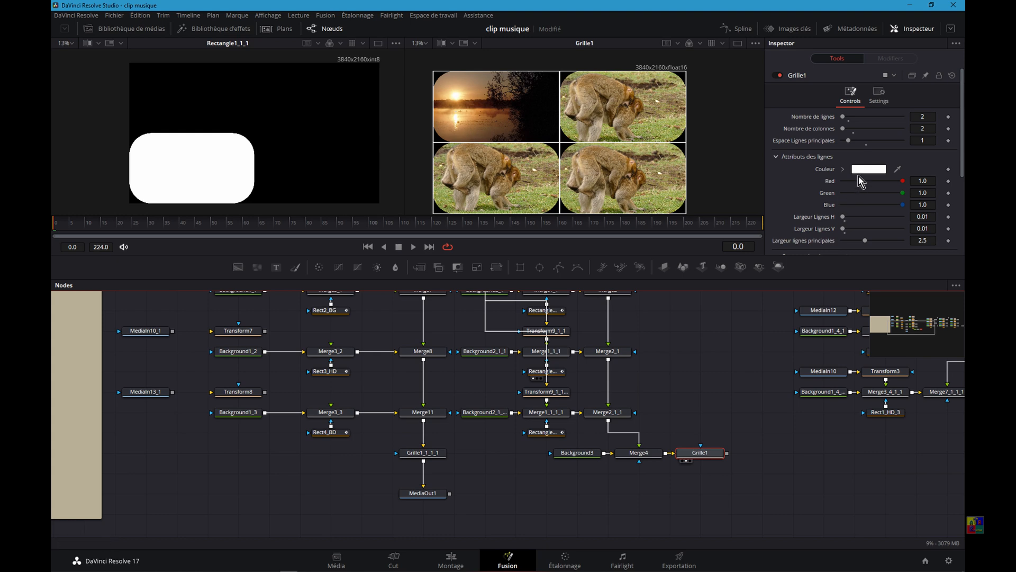
Color Background3 red by setting its Red value to 1.0.
{"action": "left_click", "coordinate": [577, 453]}
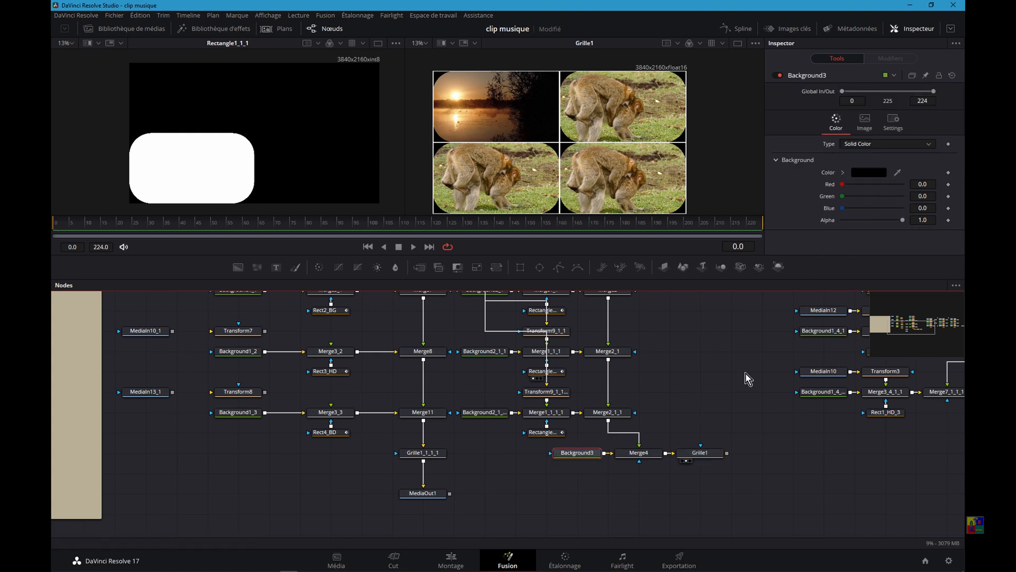
{"action": "left_click_drag", "start_coordinate": [843, 184], "coordinate": [905, 184]}
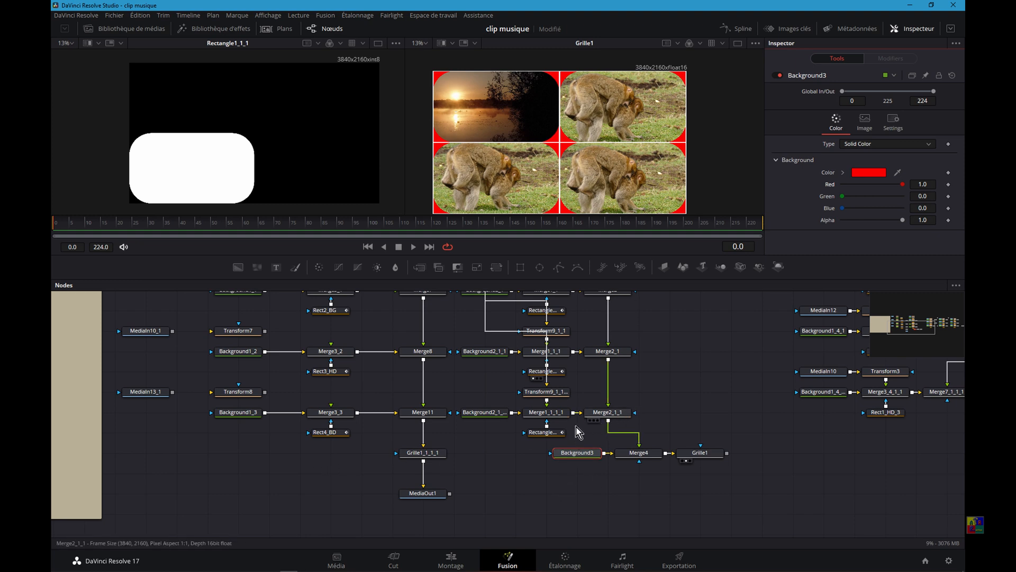
Disconnect MediaIn12_1_1 from Transform9_1_1_1 and move the MediaIn12_1_1 node slightly left of its group.
{"action": "scroll", "coordinate": [483, 448], "scroll_direction": "up", "scroll_amount": 2}
{"action": "scroll", "coordinate": [472, 367], "scroll_direction": "up", "scroll_amount": 1}
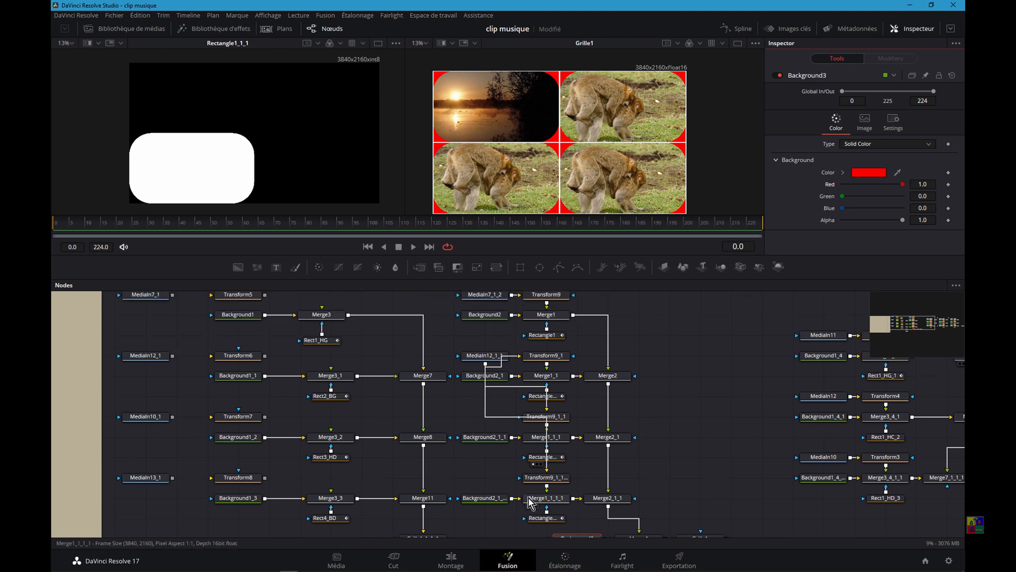
{"action": "left_click_drag", "start_coordinate": [550, 473], "coordinate": [533, 389]}
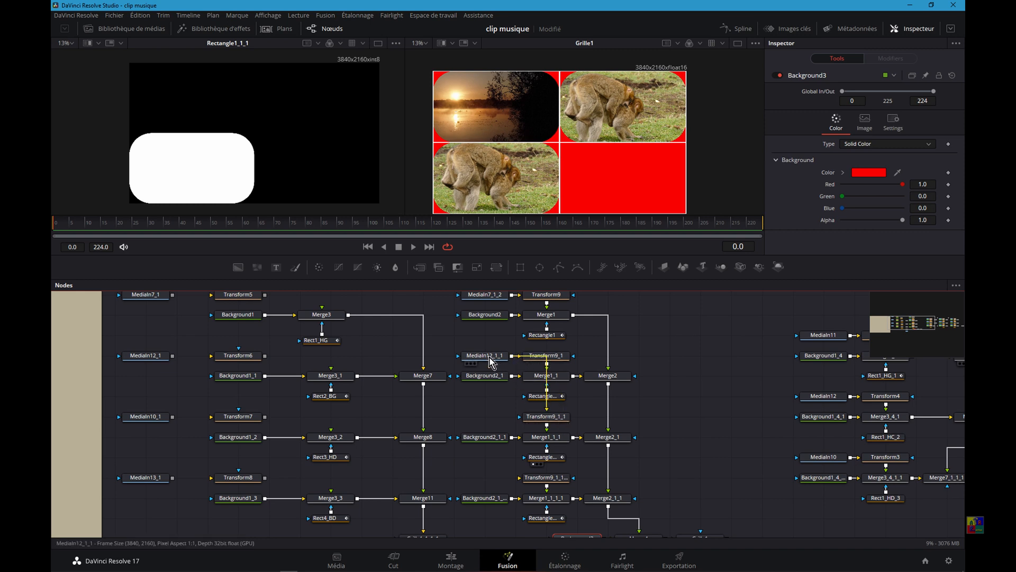
{"action": "left_click_drag", "start_coordinate": [507, 355], "coordinate": [472, 355]}
{"action": "left_click", "coordinate": [473, 356]}
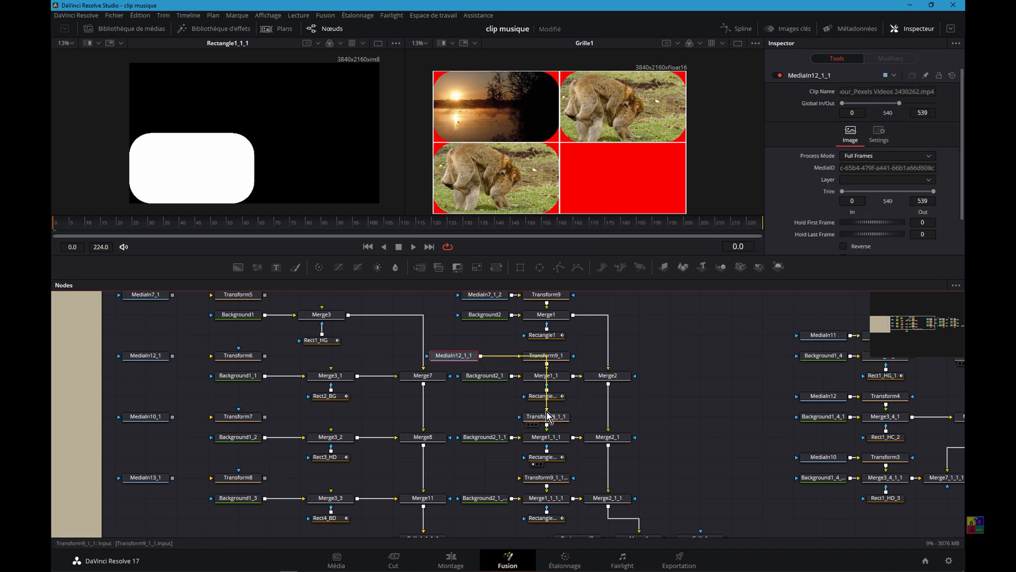
Disconnect MediaIn12_1_1 from Transform9_1_1 and move the MediaIn12_1_1 node back beside Transform9_1.
{"action": "left_click_drag", "start_coordinate": [548, 416], "coordinate": [516, 387]}
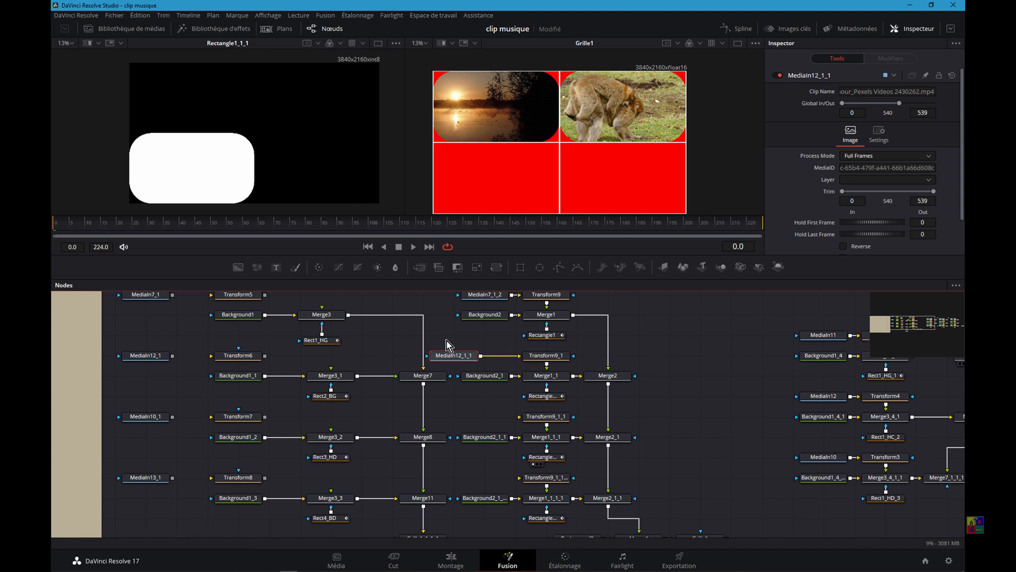
{"action": "left_click_drag", "start_coordinate": [461, 361], "coordinate": [481, 370]}
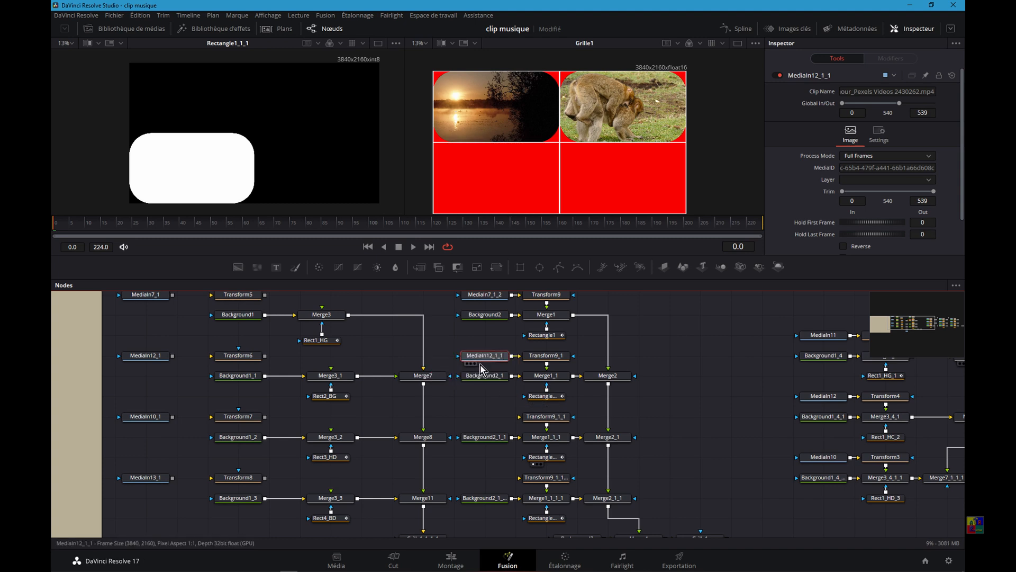
Connect MediaIn10_1 to Transform9_1_1 and MediaIn13_1 to the Transform node of the last split-screen group.
{"action": "scroll", "coordinate": [620, 435], "scroll_direction": "down", "scroll_amount": 3}
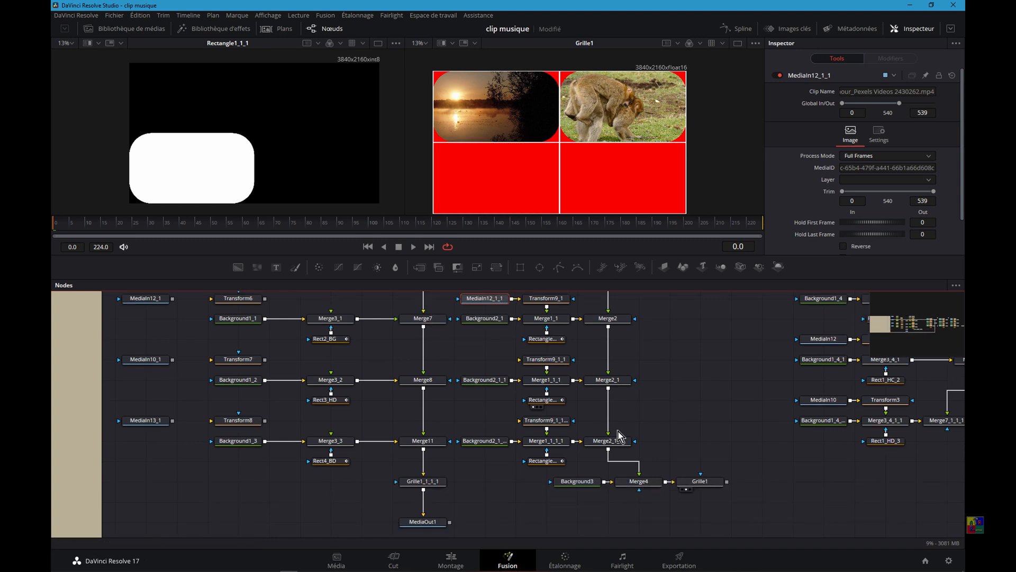
{"action": "left_click", "coordinate": [150, 363]}
{"action": "left_click_drag", "start_coordinate": [172, 360], "coordinate": [535, 364]}
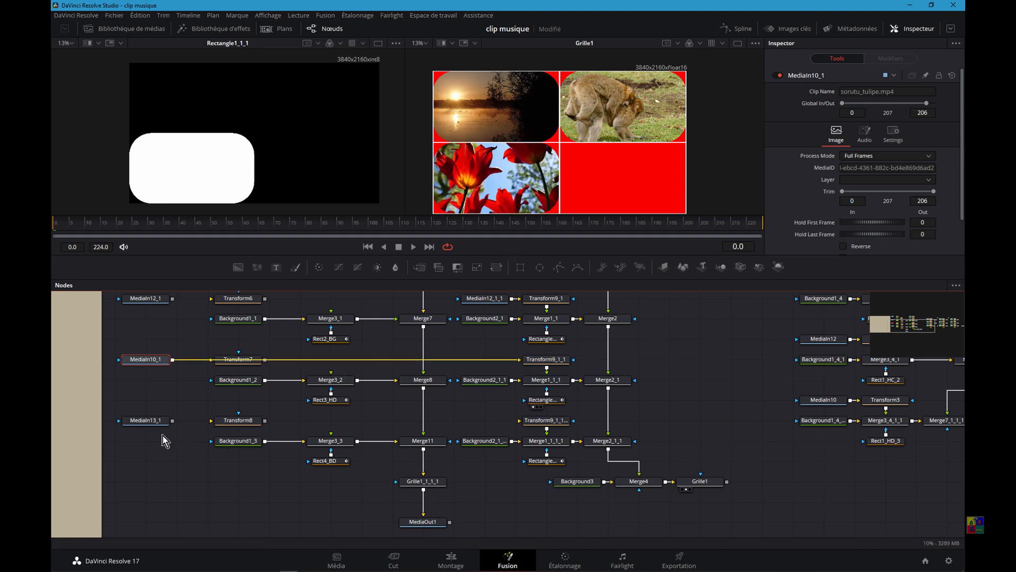
{"action": "left_click_drag", "start_coordinate": [173, 420], "coordinate": [533, 425]}
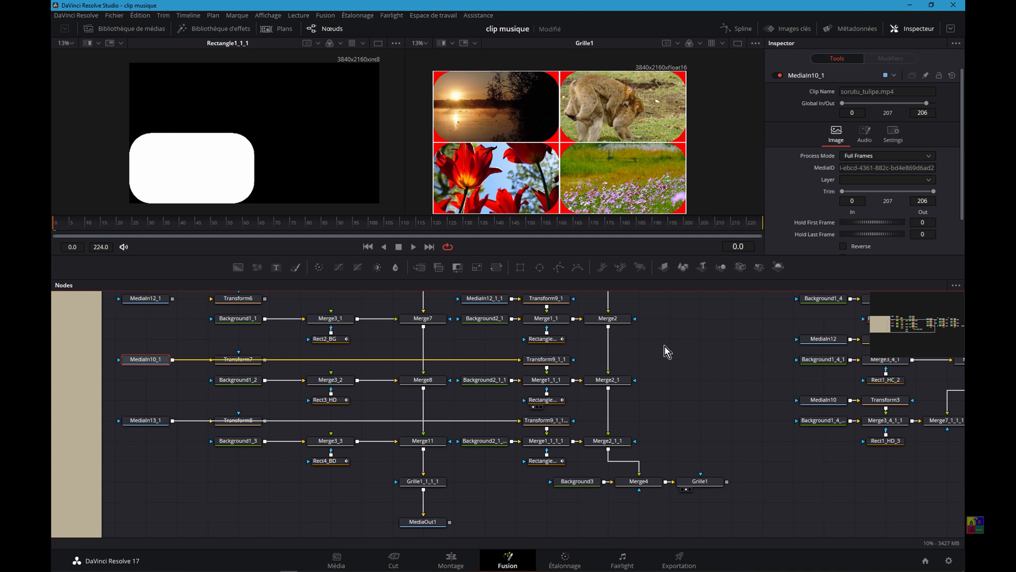
Open the dialog for saving Transform9_1's settings as a settings file and cancel it without saving.
{"action": "scroll", "coordinate": [593, 418], "scroll_direction": "up", "scroll_amount": 2}
{"action": "scroll", "coordinate": [575, 410], "scroll_direction": "down", "scroll_amount": 1}
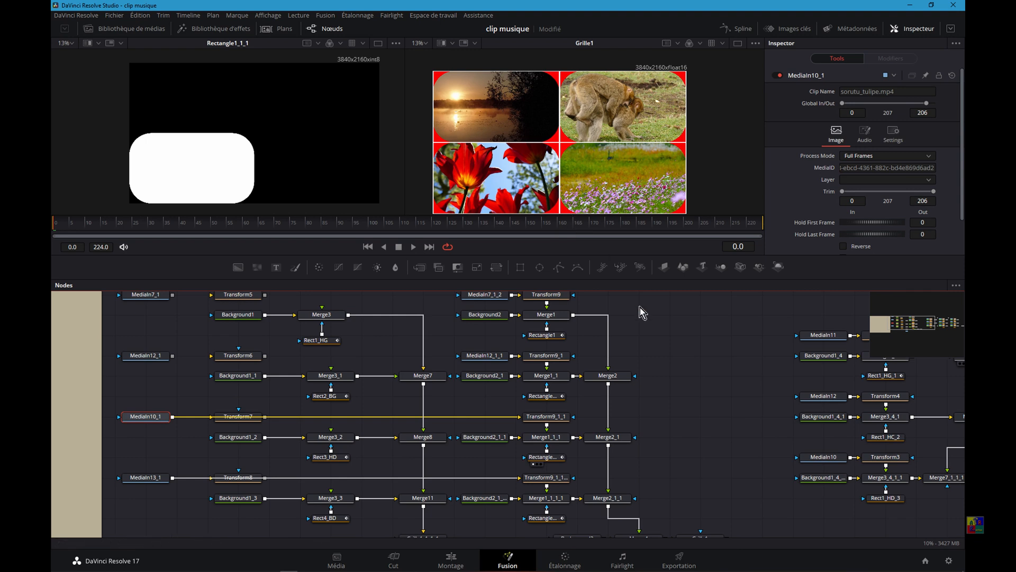
{"action": "left_click", "coordinate": [547, 359]}
{"action": "right_click", "coordinate": [546, 358]}
{"action": "mouse_move", "coordinate": [577, 335]}
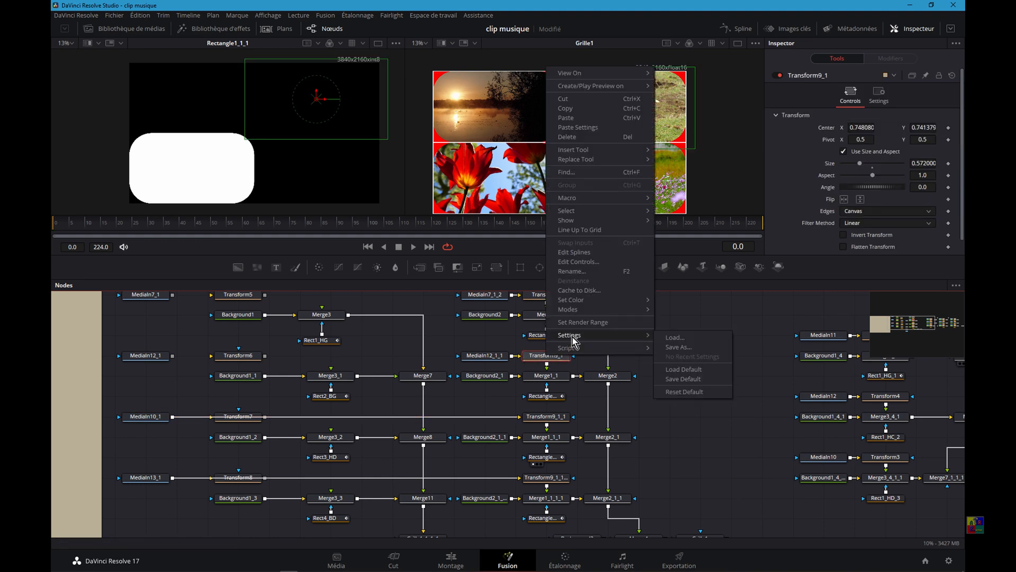
{"action": "left_click", "coordinate": [677, 348]}
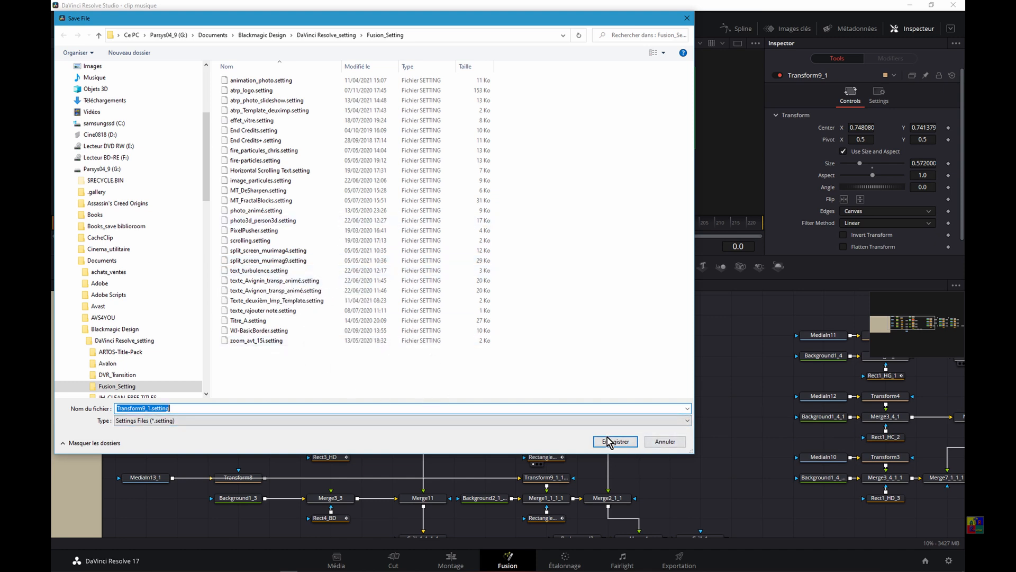
{"action": "left_click", "coordinate": [662, 442]}
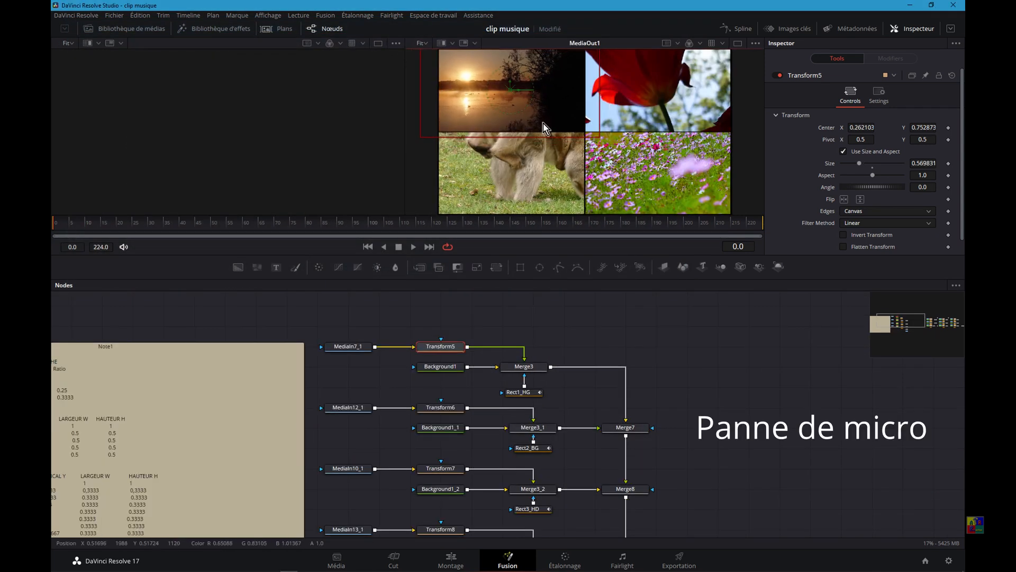
Scale Transform6 to a size of about 0.525 and centre it at about X 0.248, Y 0.256 to fit the monkey clip's quadrant.
{"action": "left_click_drag", "start_coordinate": [501, 54], "coordinate": [472, 94]}
{"action": "scroll", "coordinate": [493, 118], "scroll_direction": "down", "scroll_amount": 2}
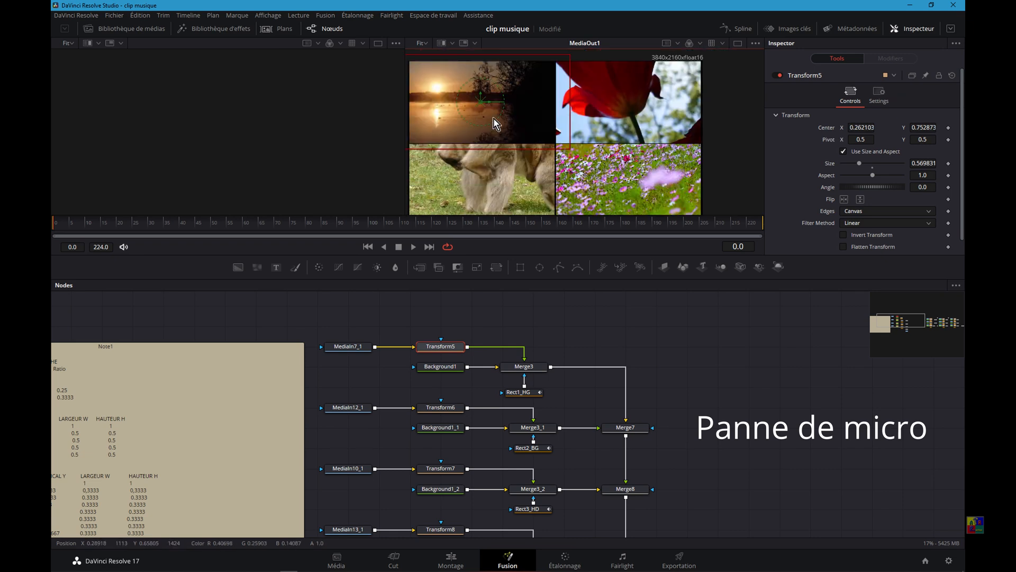
{"action": "left_click", "coordinate": [440, 408]}
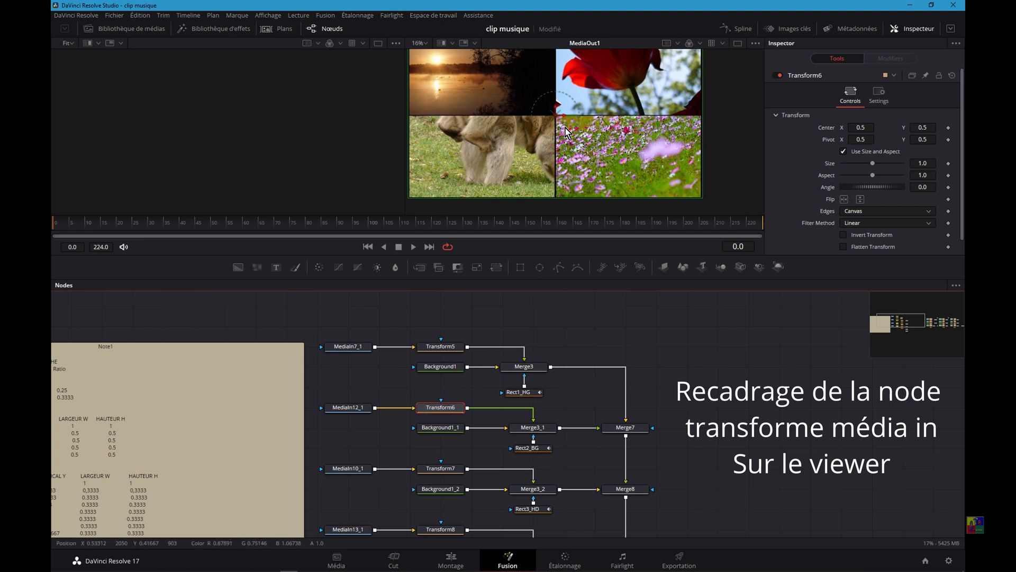
{"action": "left_click_drag", "start_coordinate": [409, 158], "coordinate": [485, 152]}
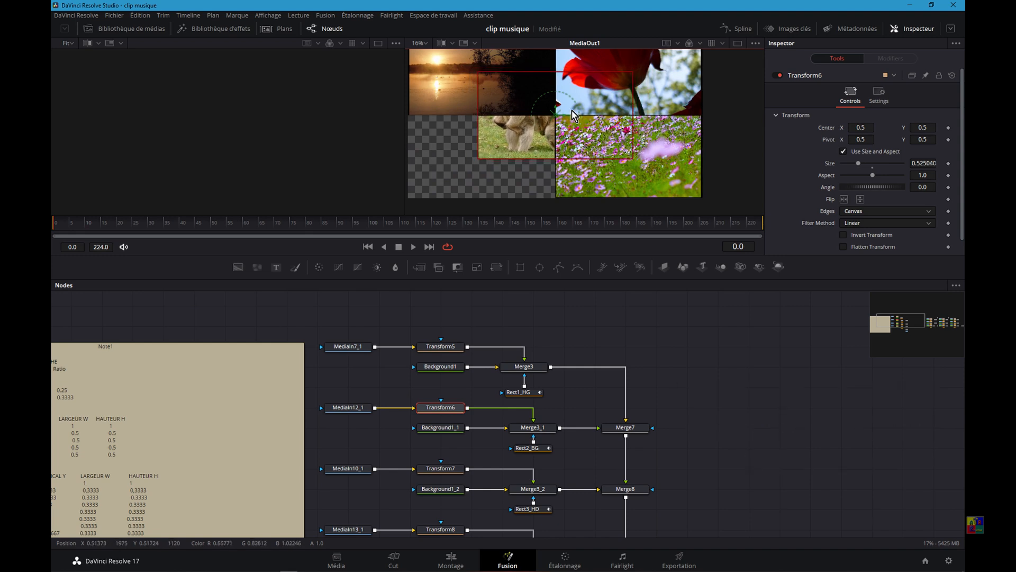
{"action": "left_click_drag", "start_coordinate": [555, 116], "coordinate": [483, 153]}
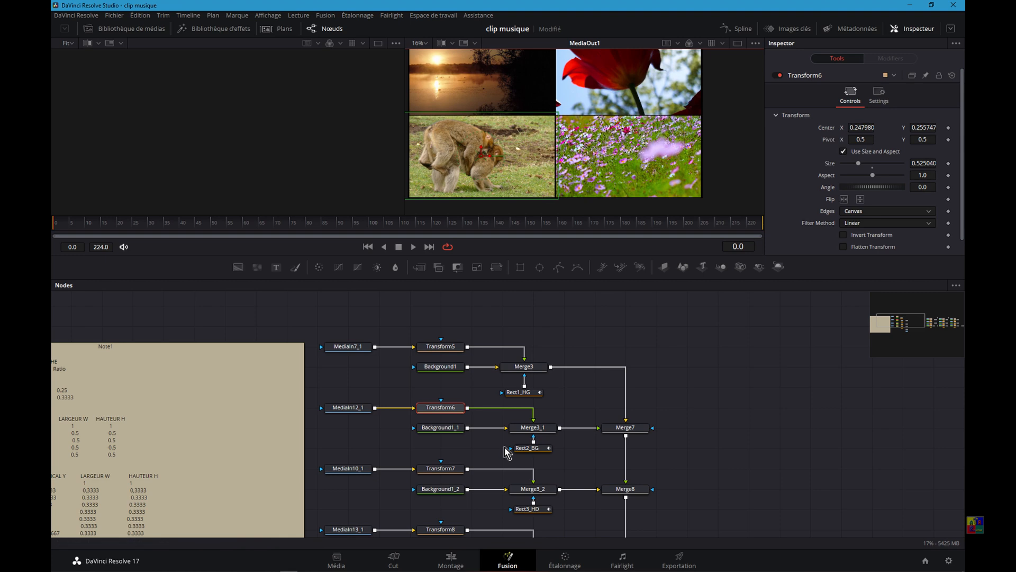
Scale Transform7 to a size of about 0.597 and centre it at about X 0.744, Y 0.739 to fit the tulip clip's quadrant.
{"action": "left_click", "coordinate": [439, 468]}
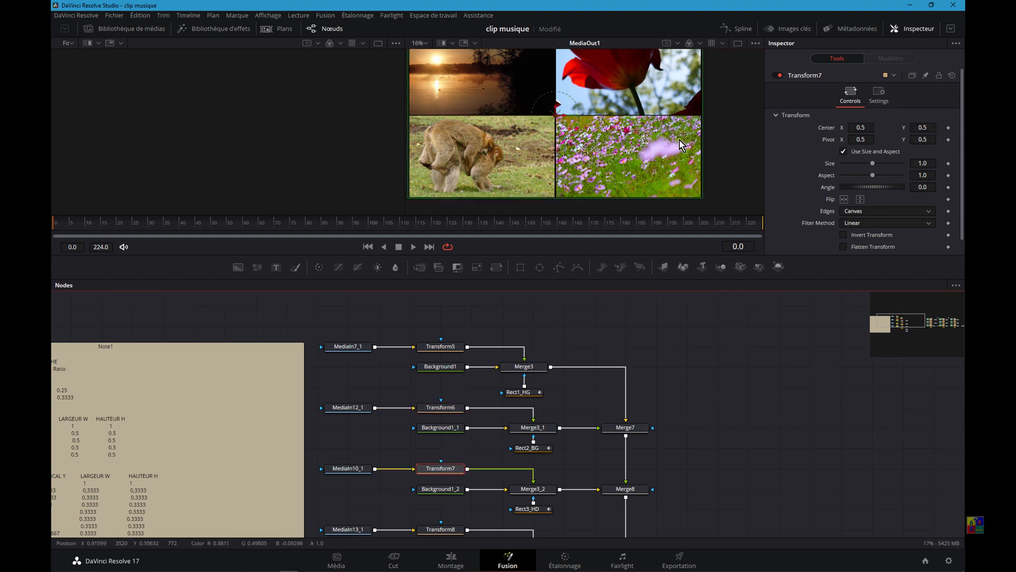
{"action": "left_click_drag", "start_coordinate": [702, 145], "coordinate": [630, 88]}
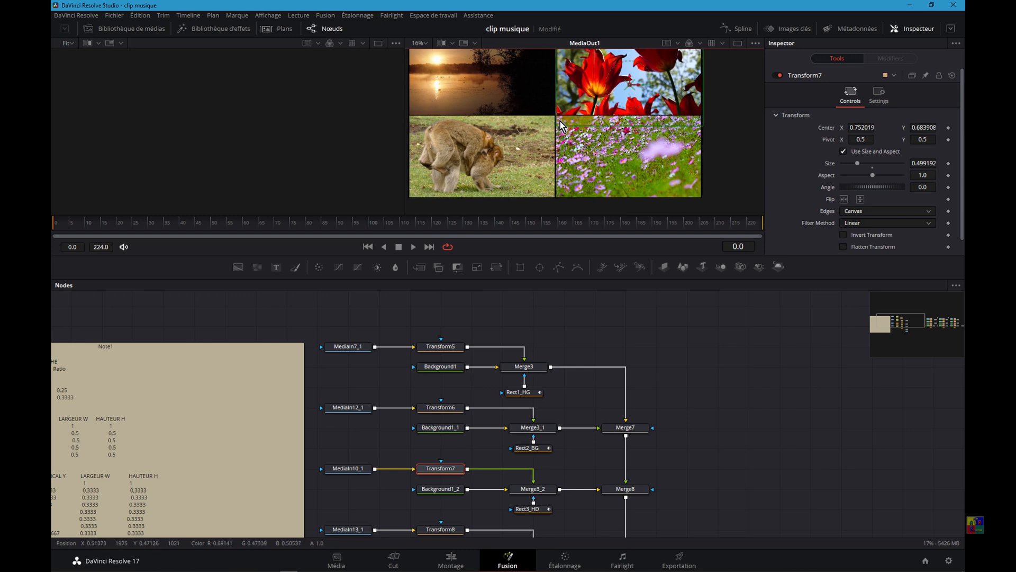
{"action": "left_click_drag", "start_coordinate": [556, 125], "coordinate": [541, 135]}
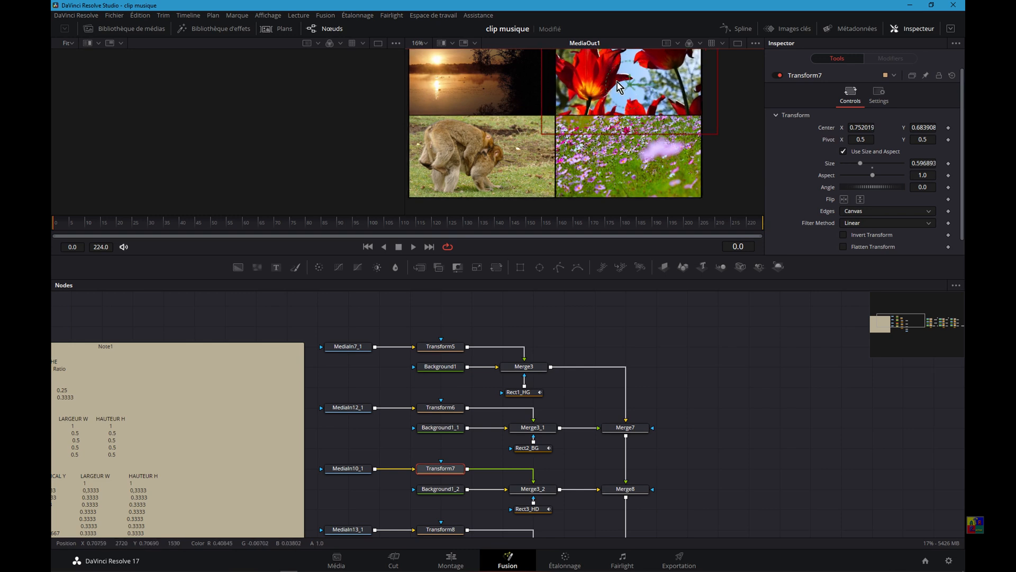
{"action": "scroll", "coordinate": [639, 104], "scroll_direction": "up", "scroll_amount": 2}
{"action": "left_click_drag", "start_coordinate": [630, 140], "coordinate": [627, 130]}
Scale Transform8 to a size of about 0.539 and centre it at about X 0.715, Y 0.270 to fit the flower-field clip's quadrant.
{"action": "scroll", "coordinate": [614, 175], "scroll_direction": "down", "scroll_amount": 4}
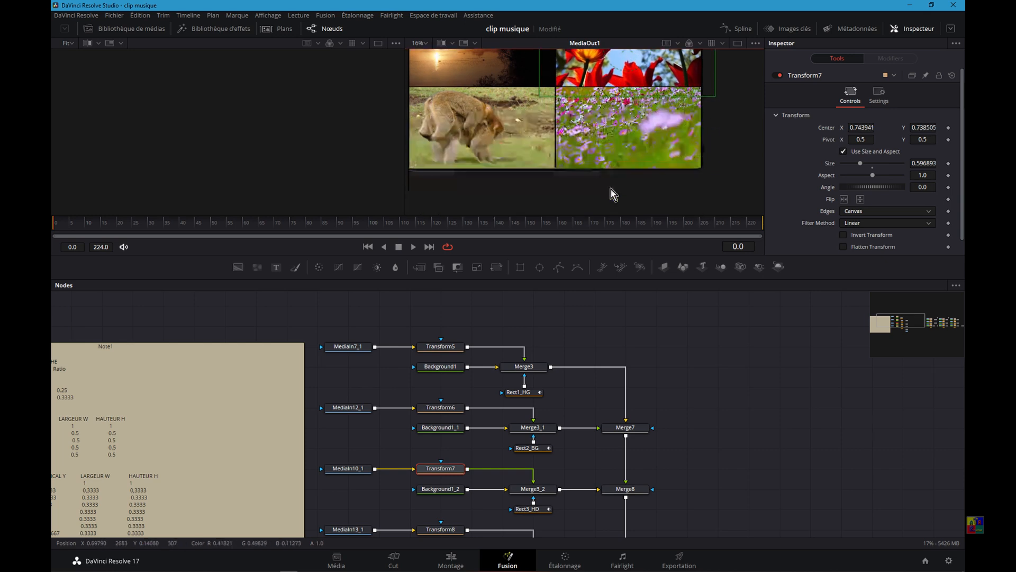
{"action": "scroll", "coordinate": [429, 507], "scroll_direction": "down", "scroll_amount": 2}
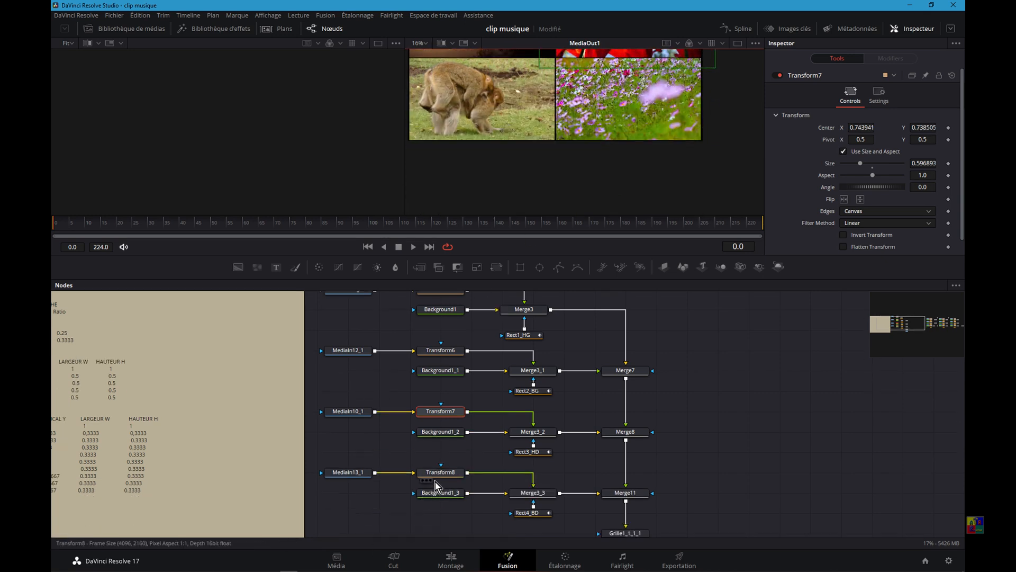
{"action": "left_click", "coordinate": [443, 473]}
{"action": "scroll", "coordinate": [516, 318], "scroll_direction": "up", "scroll_amount": 3}
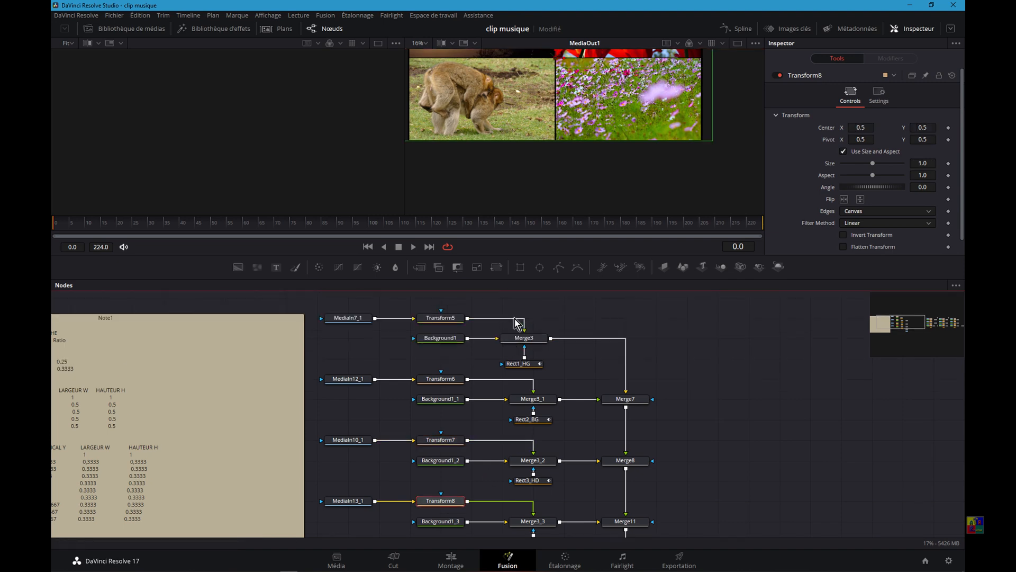
{"action": "scroll", "coordinate": [574, 187], "scroll_direction": "up", "scroll_amount": 4}
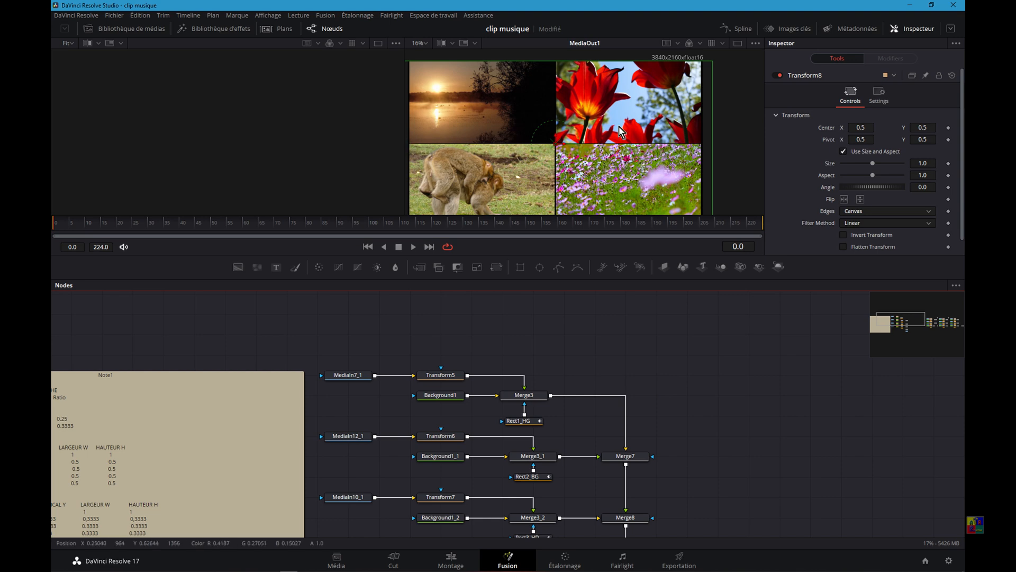
{"action": "left_click_drag", "start_coordinate": [712, 132], "coordinate": [641, 155]}
{"action": "left_click_drag", "start_coordinate": [561, 151], "coordinate": [625, 185]}
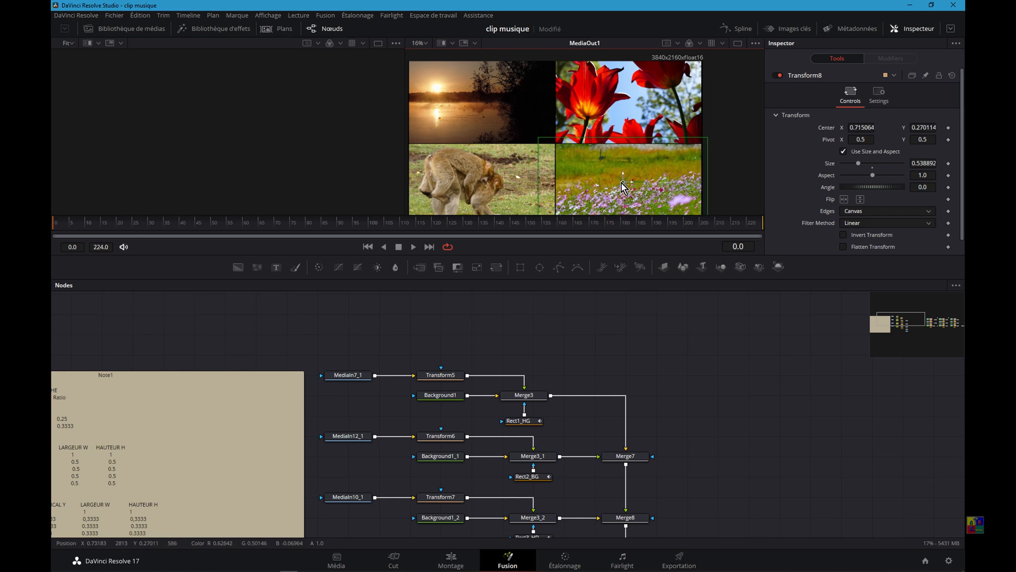
{"action": "scroll", "coordinate": [627, 179], "scroll_direction": "down", "scroll_amount": 4}
{"action": "scroll", "coordinate": [631, 138], "scroll_direction": "up", "scroll_amount": 2}
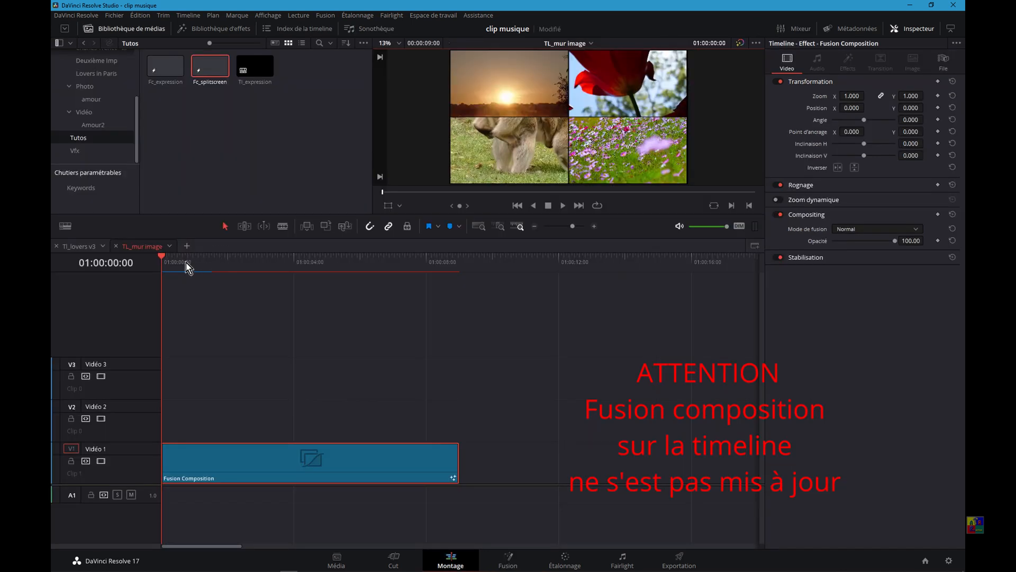
Replace the Fusion Composition clip in the TL_mur image timeline with Fc_splitscreen from the Tutos bin, placed at the start of Vidéo 1.
{"action": "mouse_move", "coordinate": [166, 256]}
{"action": "left_mouse_down"}
{"action": "mouse_move", "coordinate": [177, 261]}
{"action": "mouse_move", "coordinate": [169, 275]}
{"action": "left_mouse_up"}
{"action": "left_click_drag", "start_coordinate": [494, 405], "coordinate": [269, 481]}
{"action": "key", "text": "Delete"}
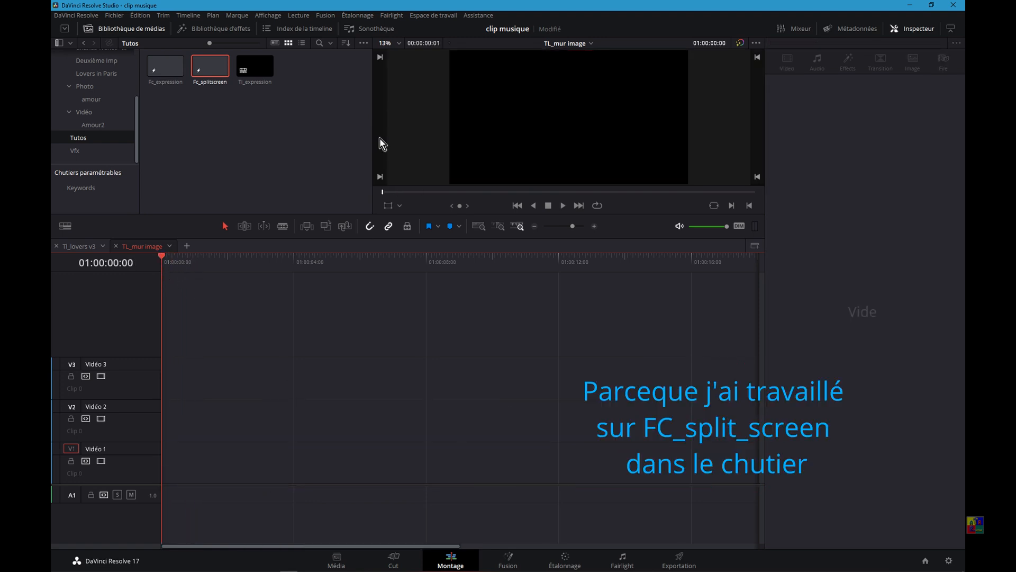
{"action": "left_click_drag", "start_coordinate": [208, 72], "coordinate": [180, 459]}
{"action": "left_click_drag", "start_coordinate": [243, 470], "coordinate": [237, 468]}
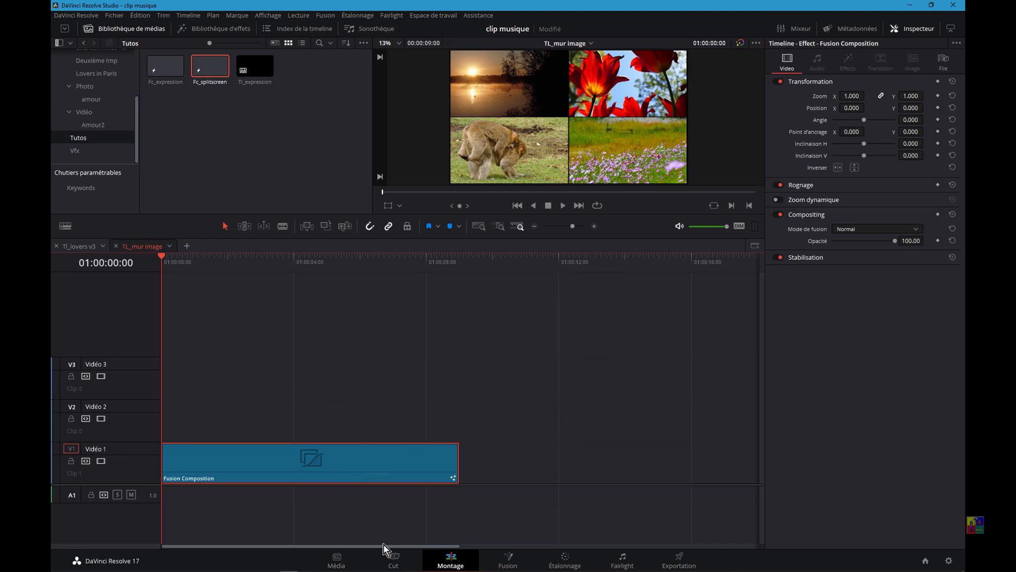
{"action": "left_click", "coordinate": [206, 77]}
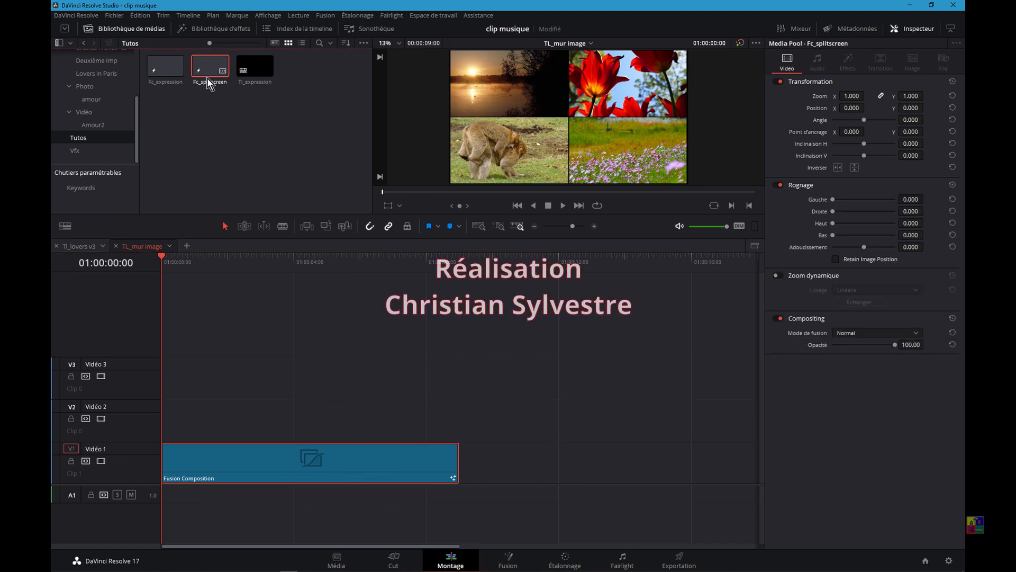